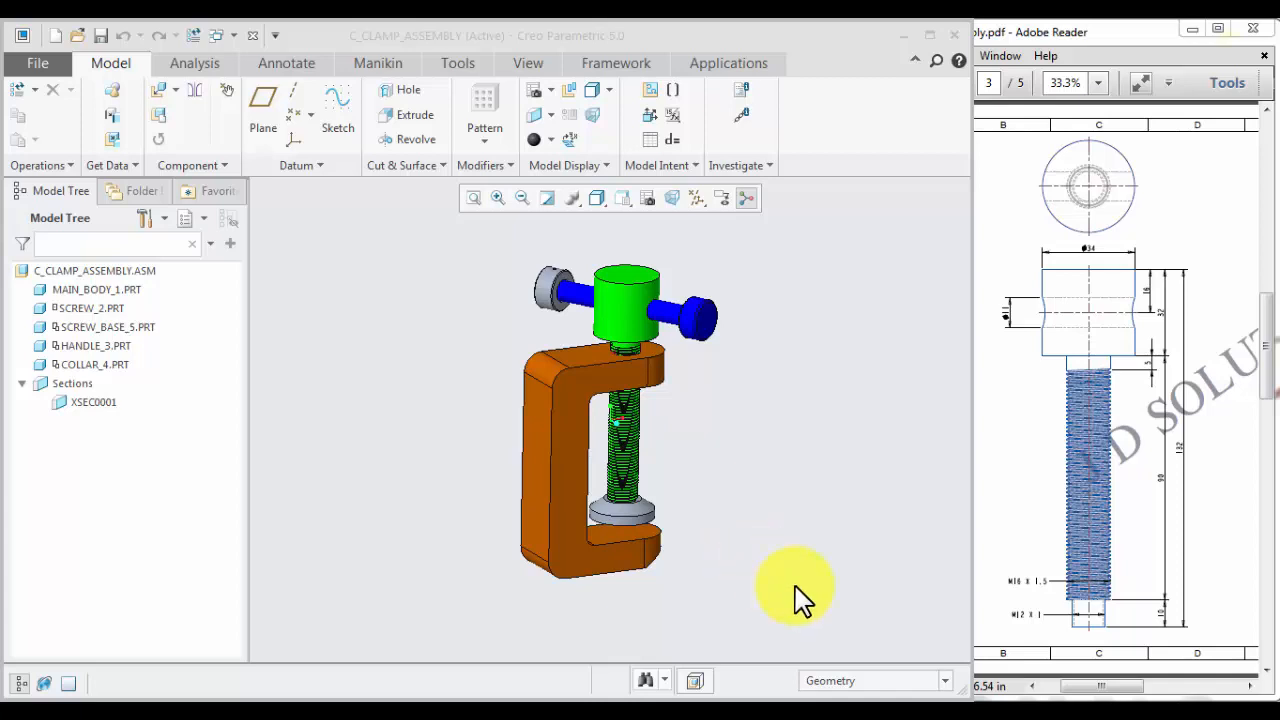
- Open SCREW_2.PRT from the clamp assembly and examine the finished screw's head, cross hole and thread from several directions
{"action": "left_click", "coordinate": [100, 308]}
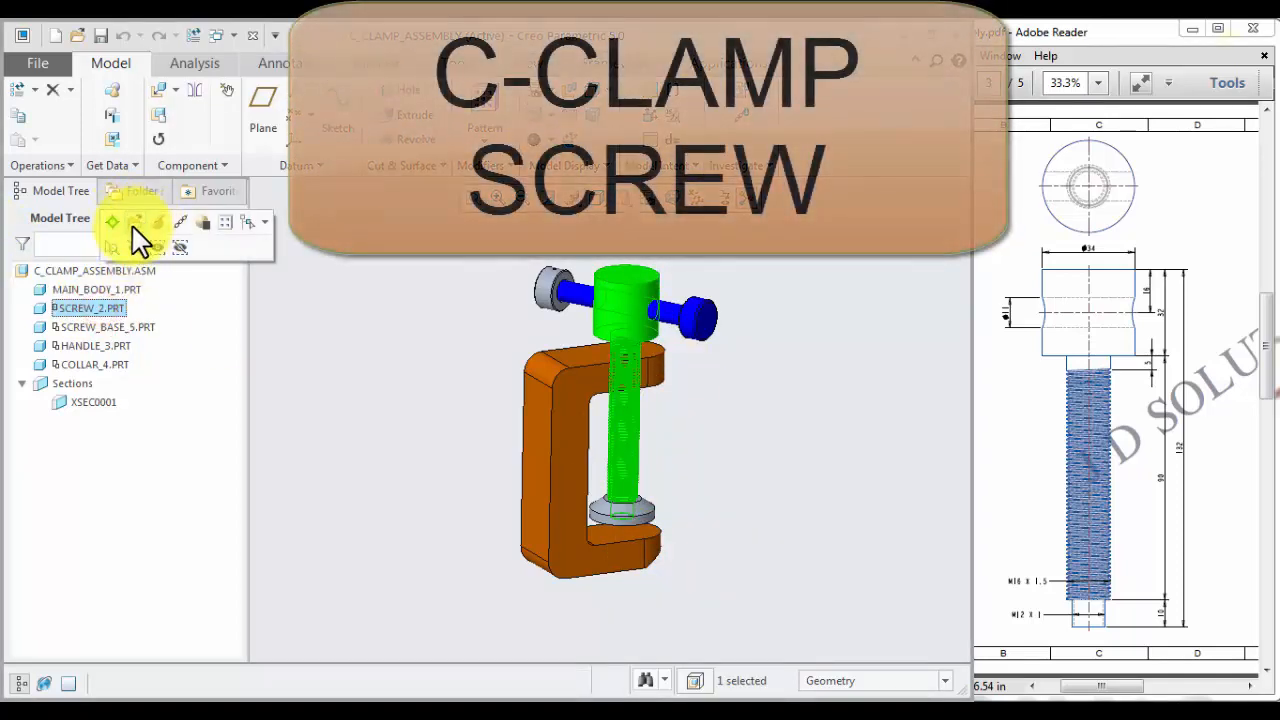
{"action": "left_click", "coordinate": [135, 222]}
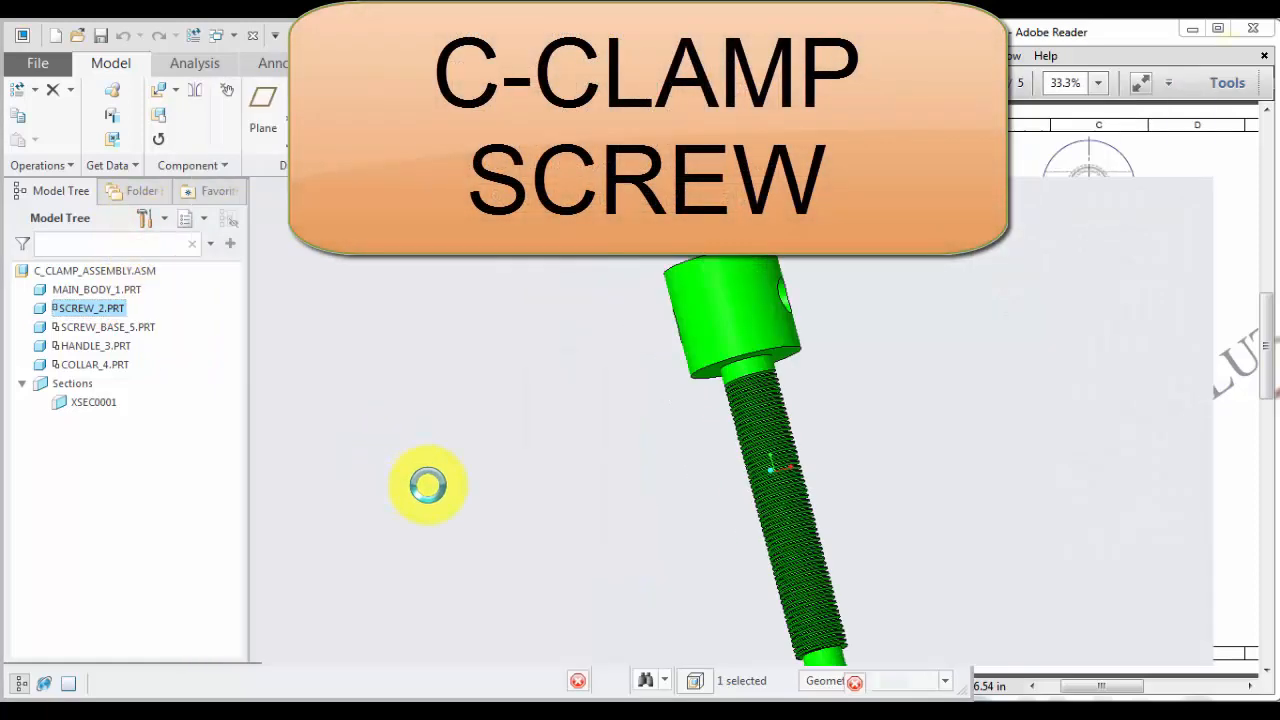
{"action": "middle_click_drag", "start_coordinate": [461, 460], "coordinate": [449, 520]}
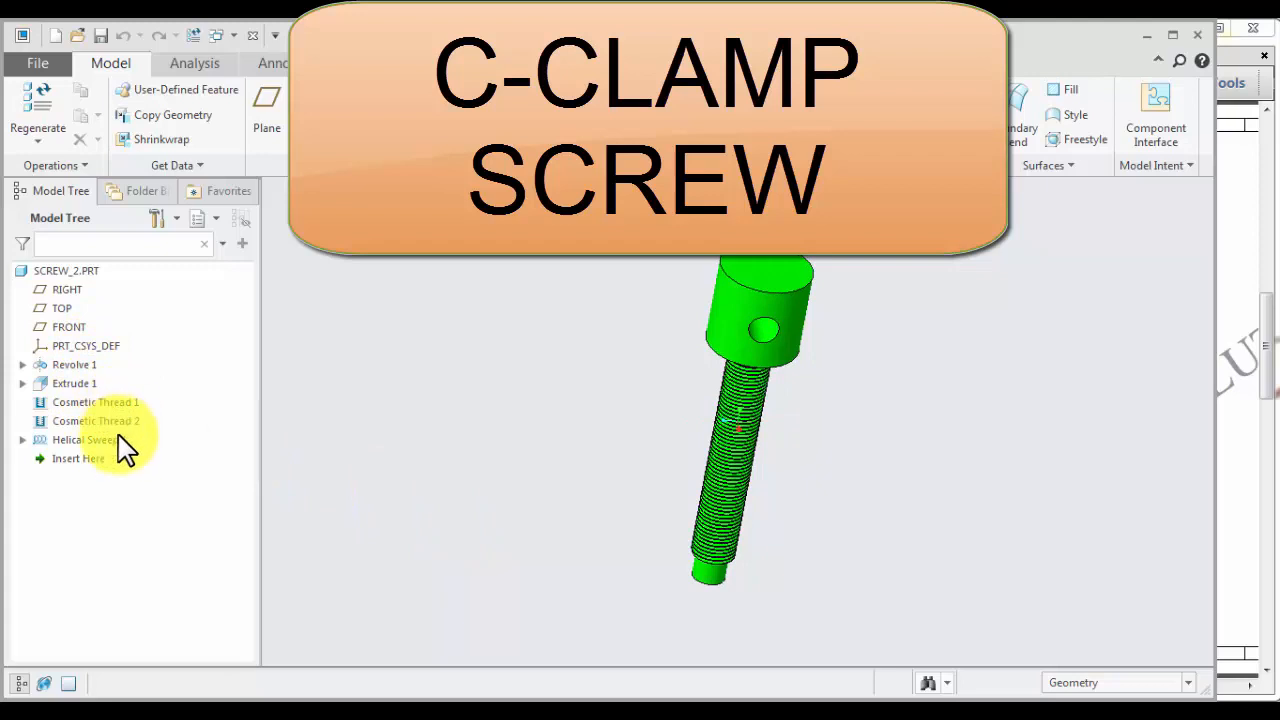
{"action": "middle_click_drag", "start_coordinate": [591, 514], "coordinate": [571, 351]}
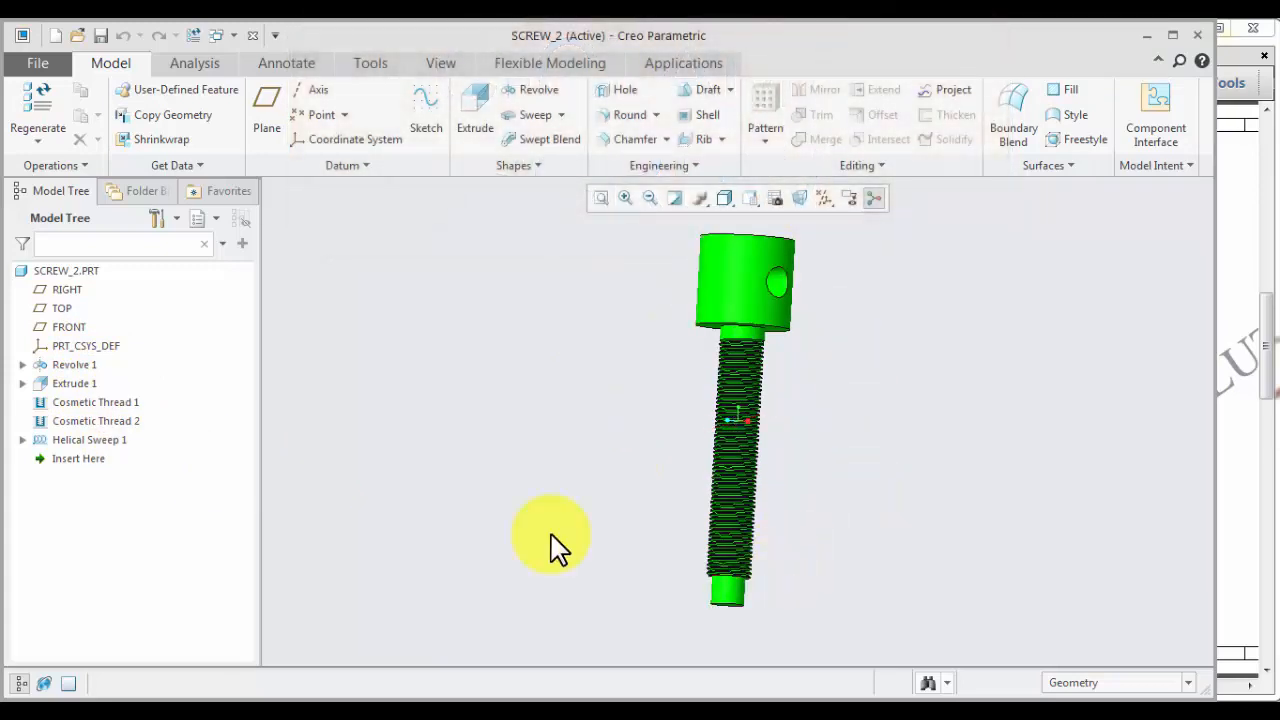
{"action": "middle_click_drag", "start_coordinate": [551, 534], "coordinate": [829, 426]}
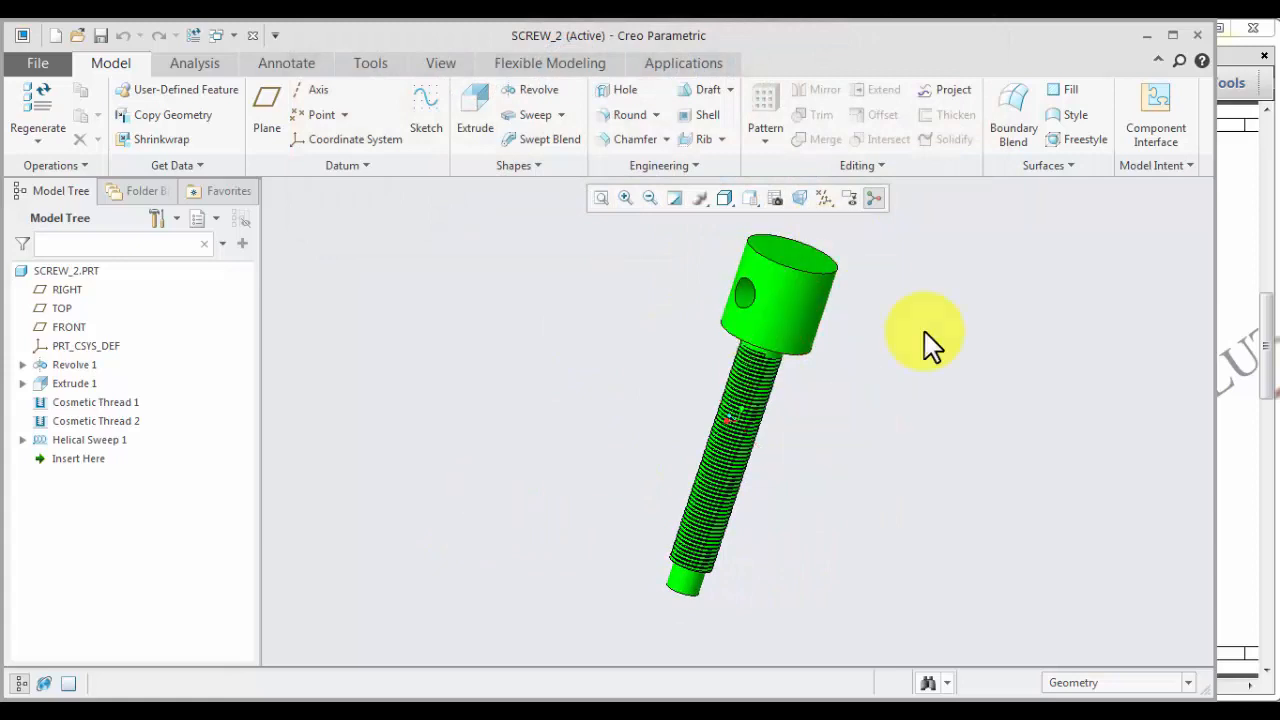
{"action": "left_click", "coordinate": [250, 35]}
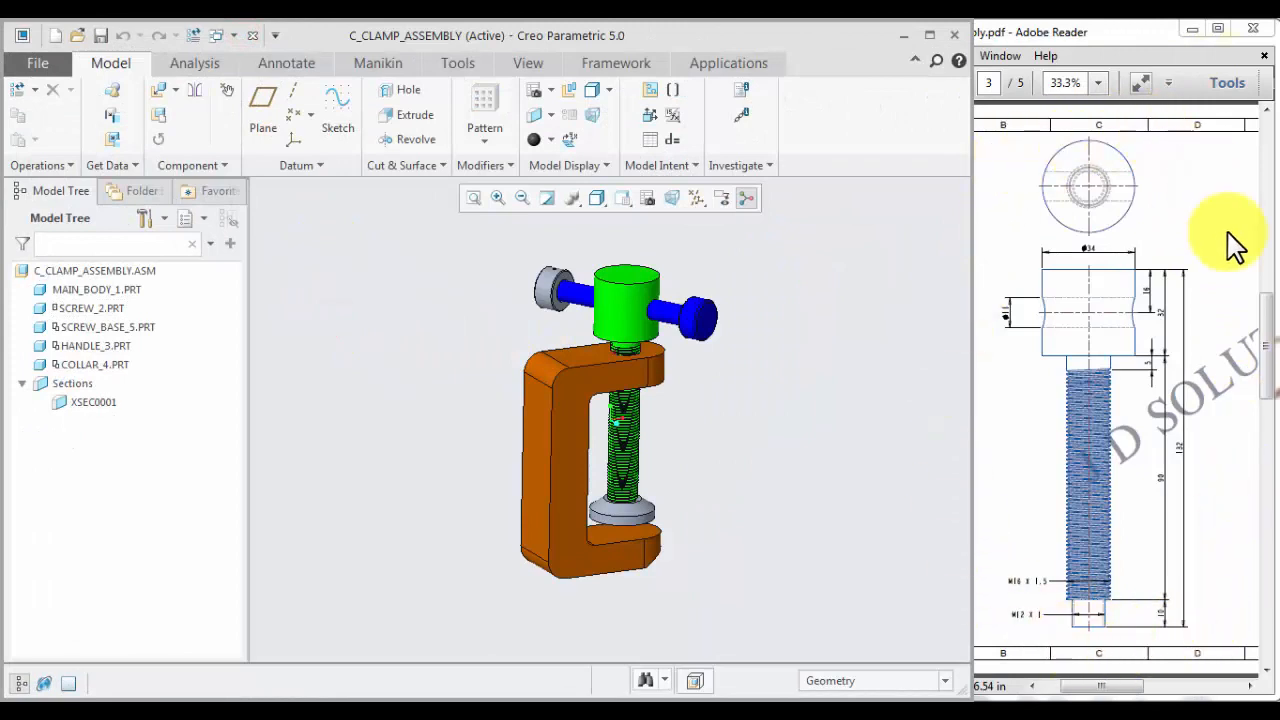
- Create a new solid part named screw from the mmns_part_solid template instead of the default template
{"action": "left_click", "coordinate": [55, 35]}
{"action": "left_click", "coordinate": [489, 527]}
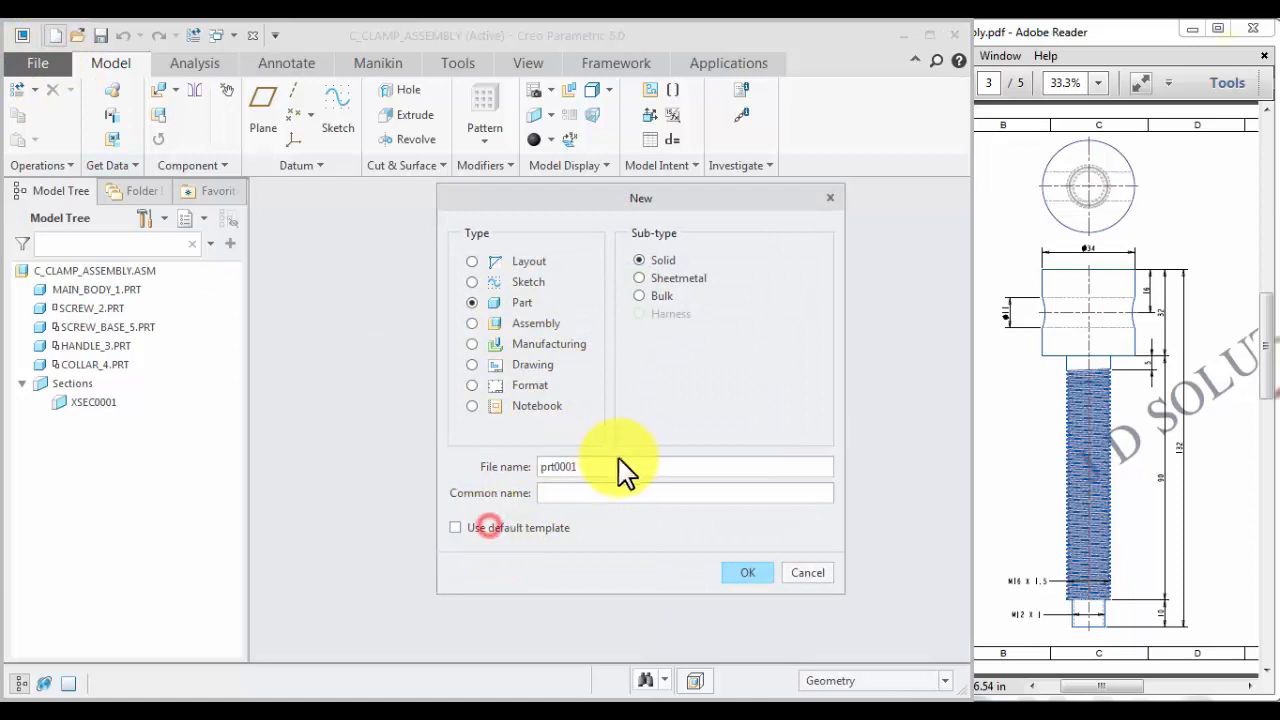
{"action": "left_click", "coordinate": [610, 466]}
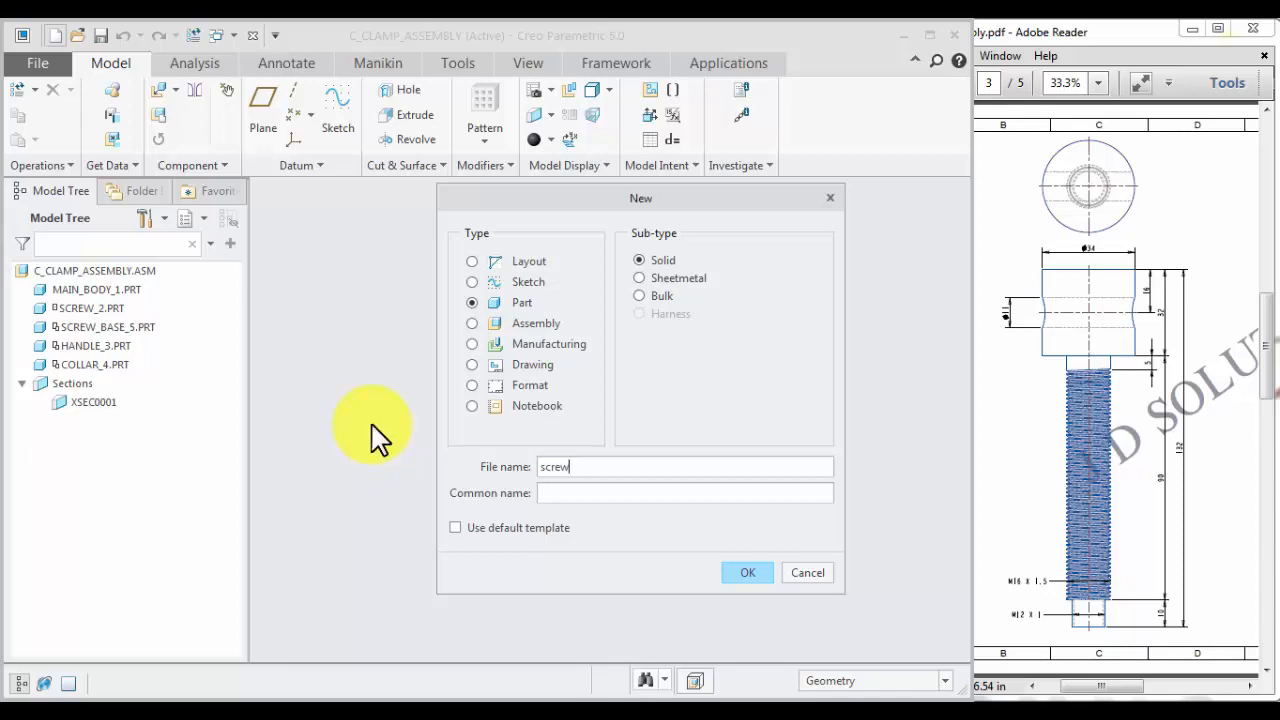
{"action": "left_click", "coordinate": [750, 573]}
{"action": "scroll", "coordinate": [443, 300], "scroll_direction": "down", "scroll_amount": 3}
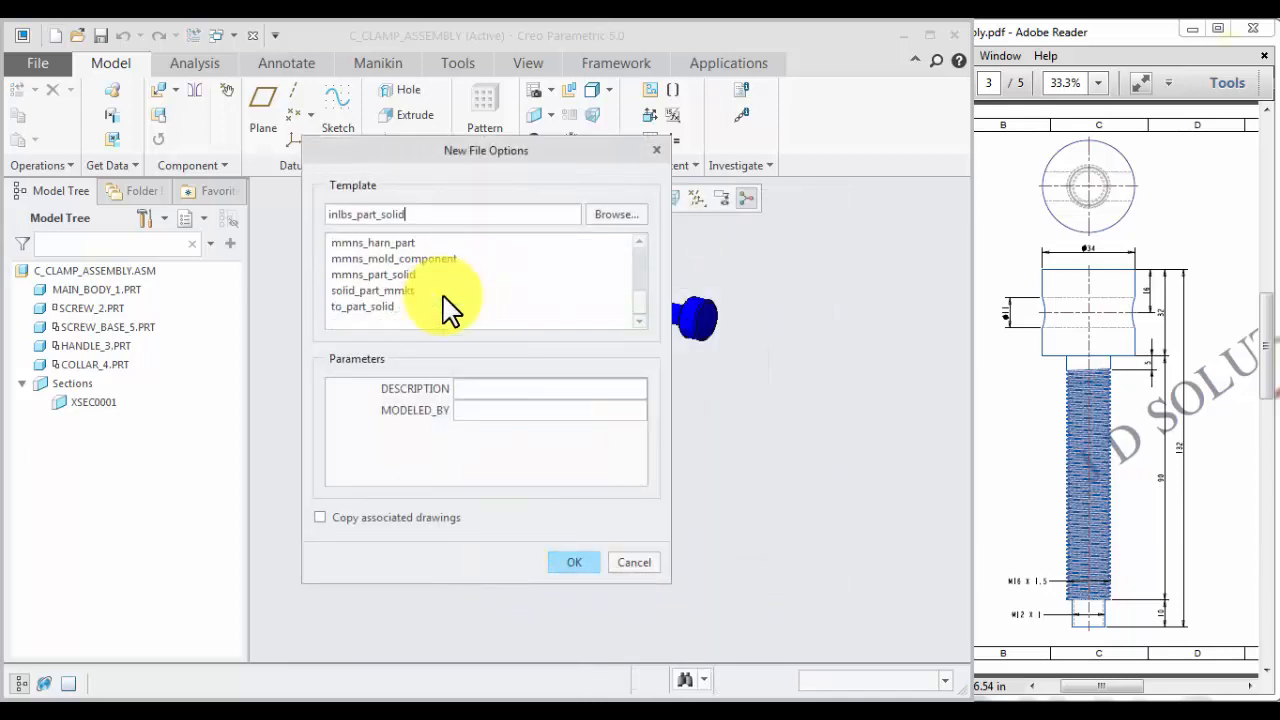
{"action": "left_click", "coordinate": [385, 275]}
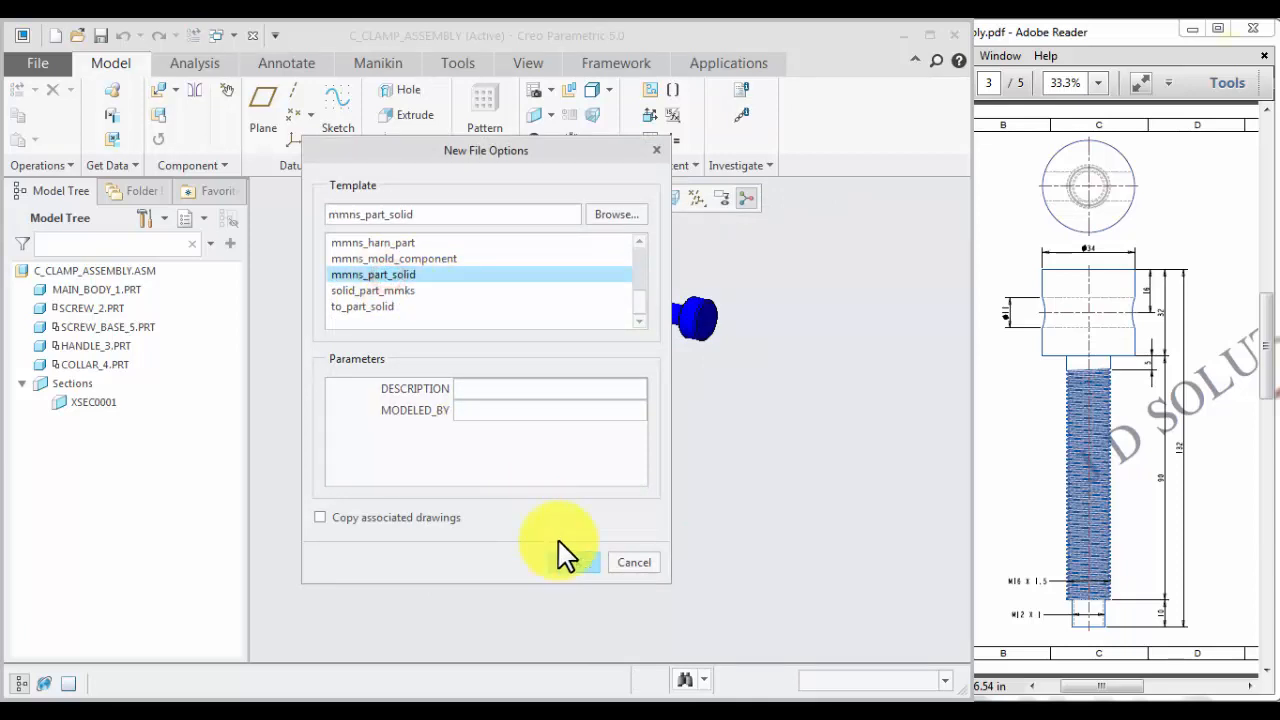
{"action": "left_click", "coordinate": [577, 560]}
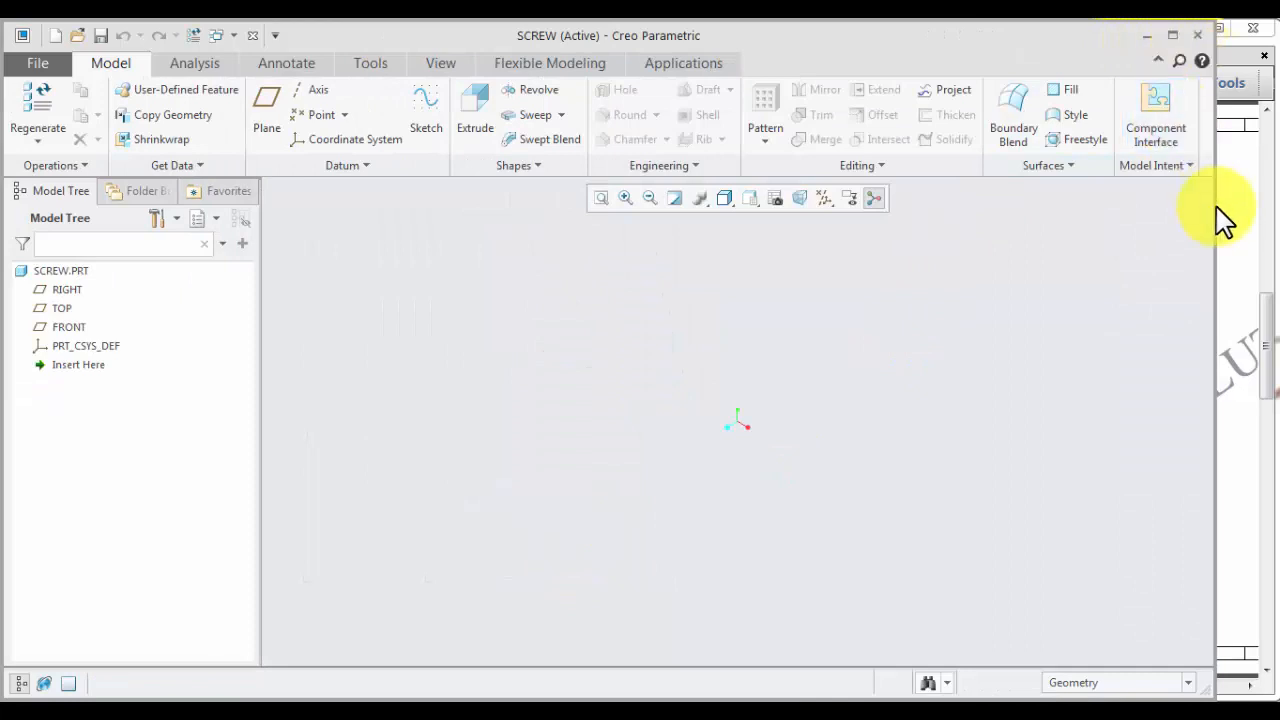
- Narrow the part window so the reference drawing stays visible beside it, and display all datum features
{"action": "left_click_drag", "start_coordinate": [1214, 234], "coordinate": [964, 265]}
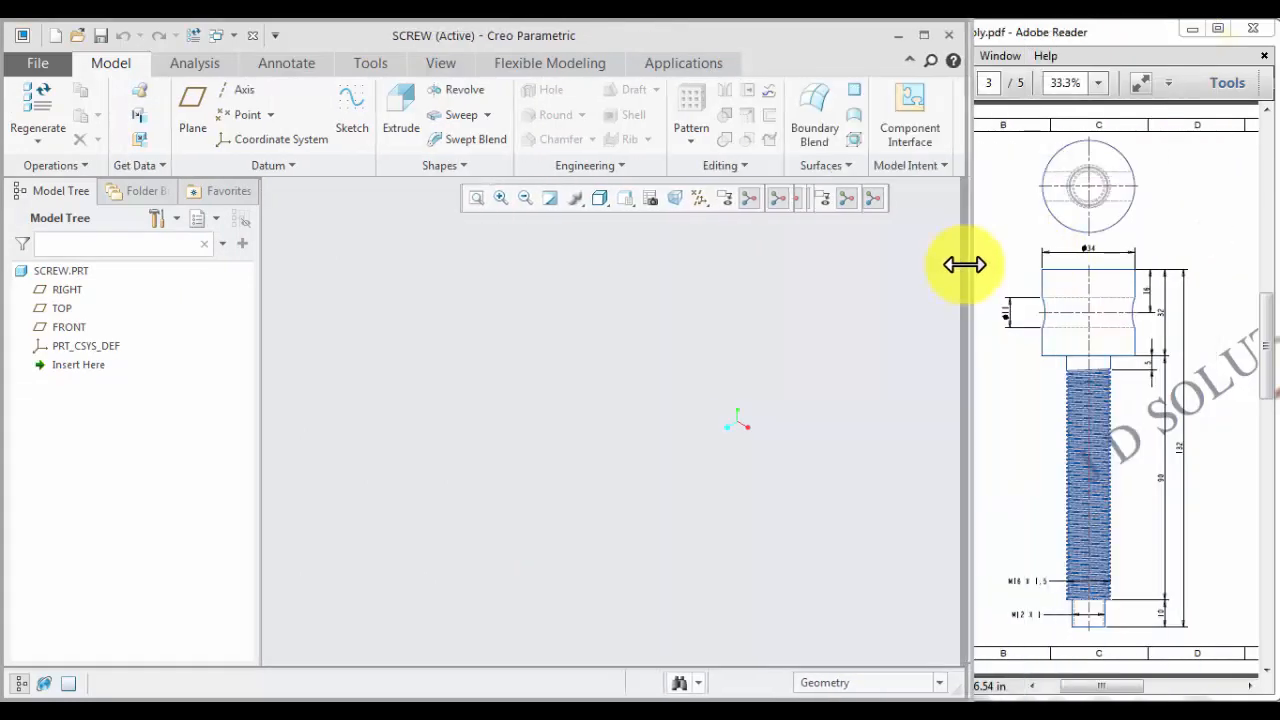
{"action": "left_click", "coordinate": [687, 199]}
{"action": "left_click", "coordinate": [700, 222]}
{"action": "left_click", "coordinate": [351, 328]}
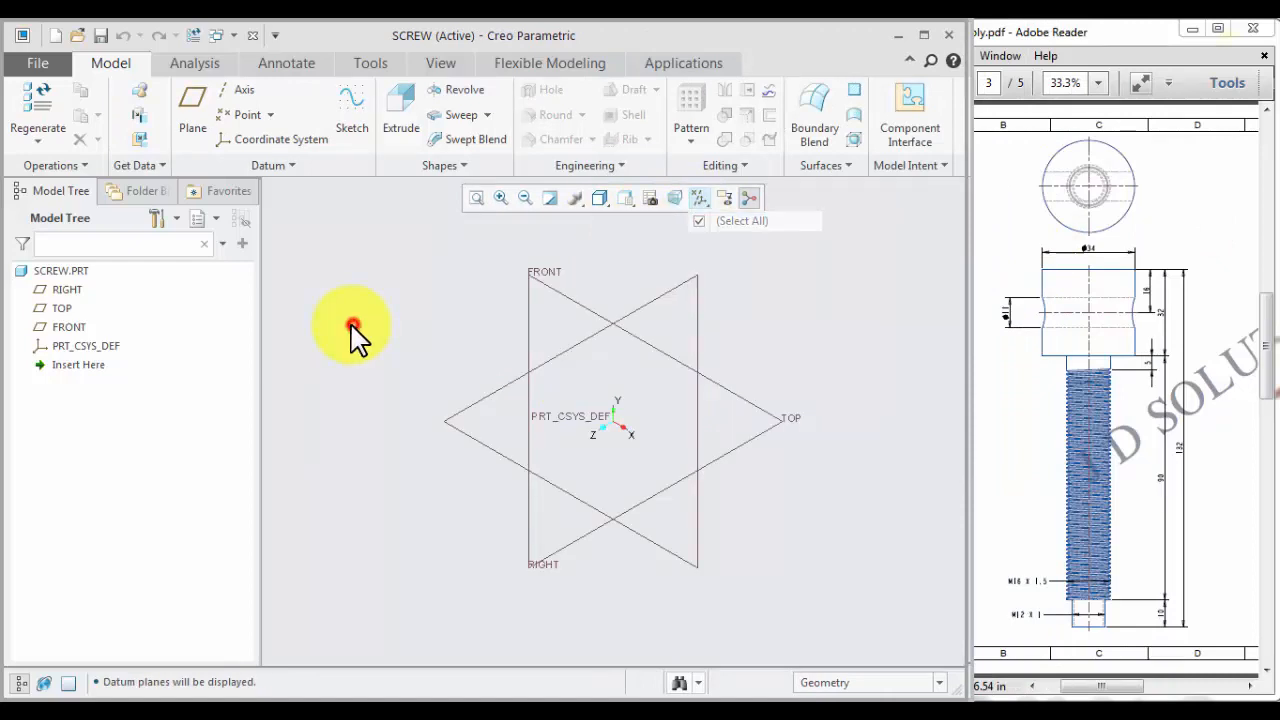
- Start a Revolve sketch on the FRONT plane and draw a horizontal axis of revolution through the origin
{"action": "left_click", "coordinate": [537, 290]}
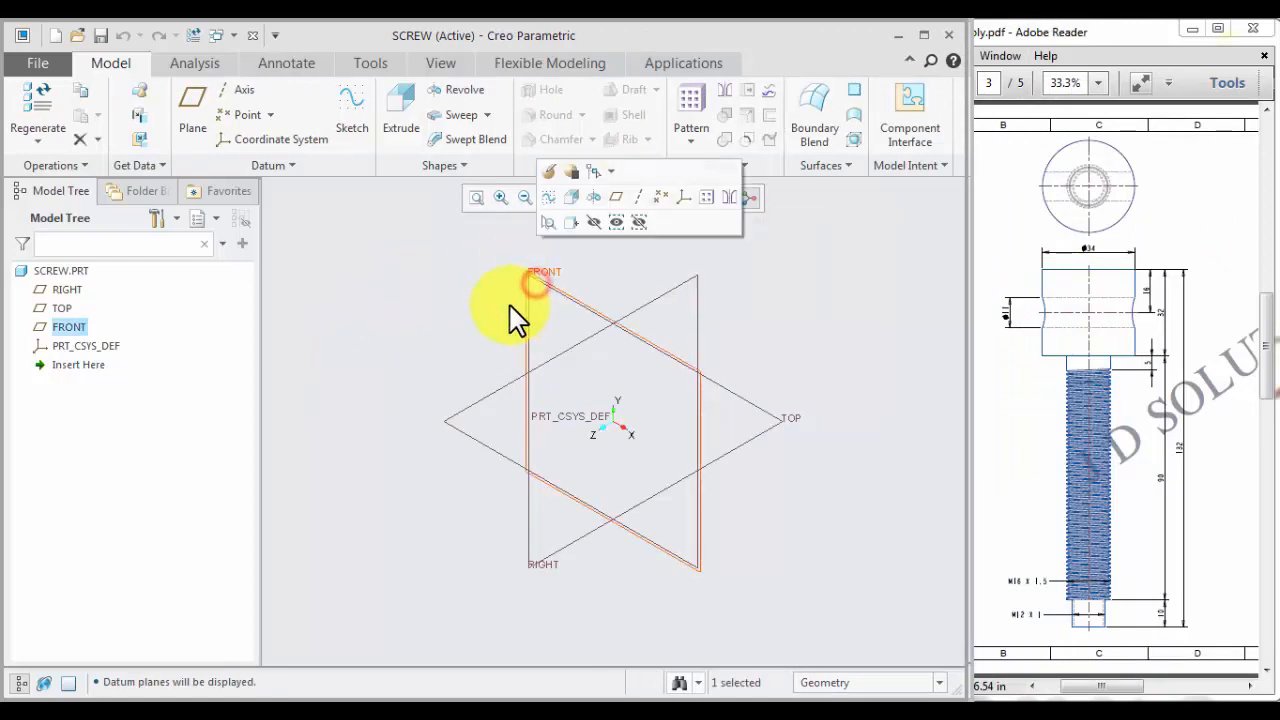
{"action": "left_click", "coordinate": [600, 210]}
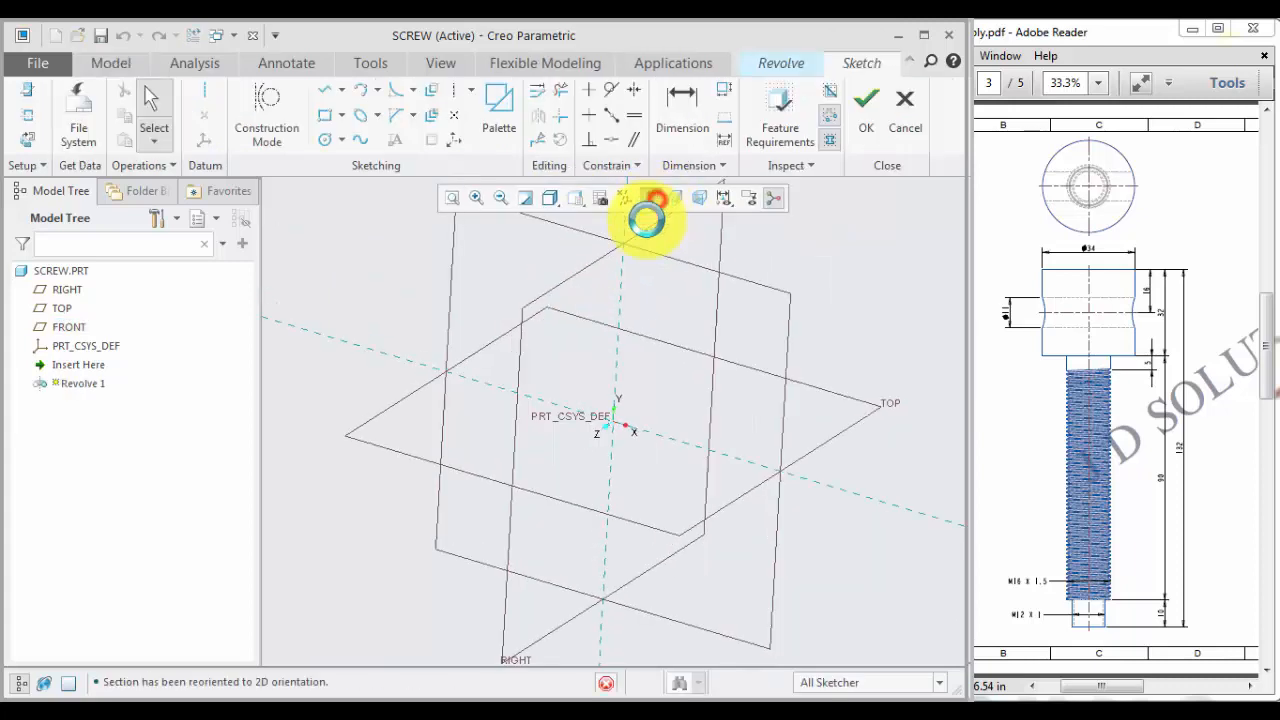
{"action": "left_click", "coordinate": [203, 92]}
{"action": "left_click", "coordinate": [619, 424]}
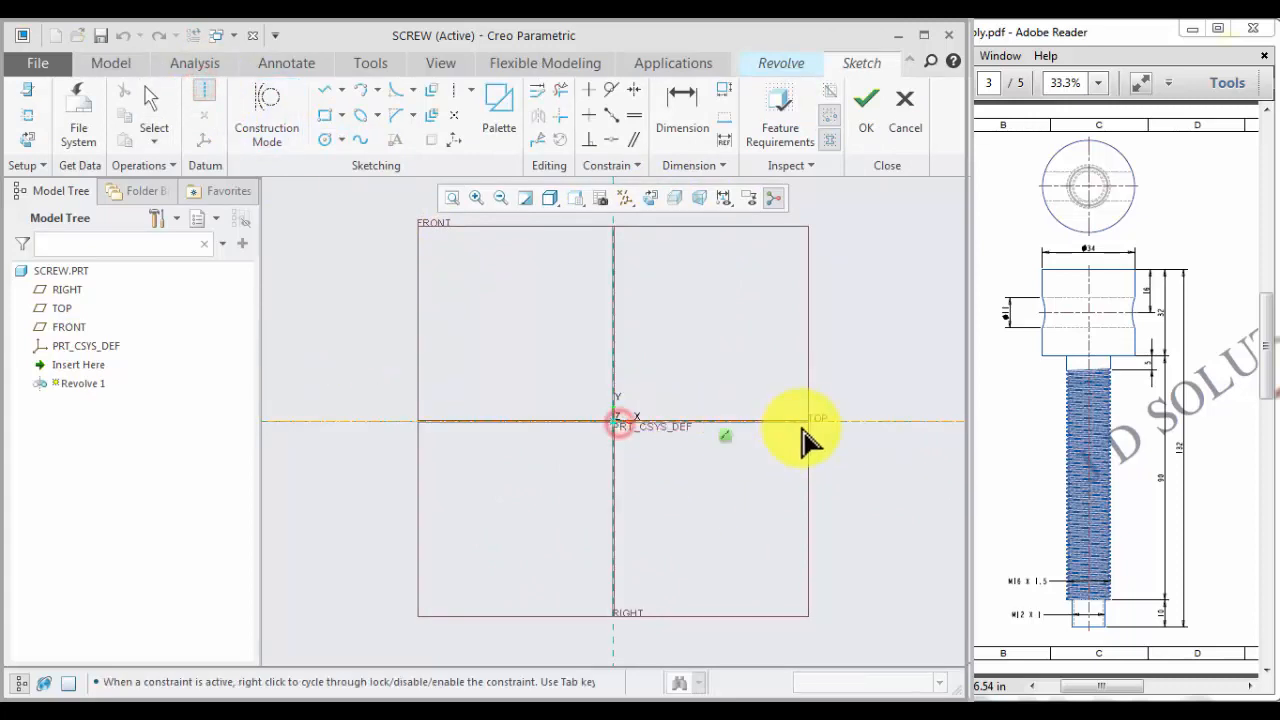
{"action": "left_click", "coordinate": [803, 428]}
{"action": "middle_click", "coordinate": [735, 441]}
{"action": "scroll", "coordinate": [664, 383], "scroll_direction": "down", "scroll_amount": 4}
{"action": "scroll", "coordinate": [568, 402], "scroll_direction": "up", "scroll_amount": 2}
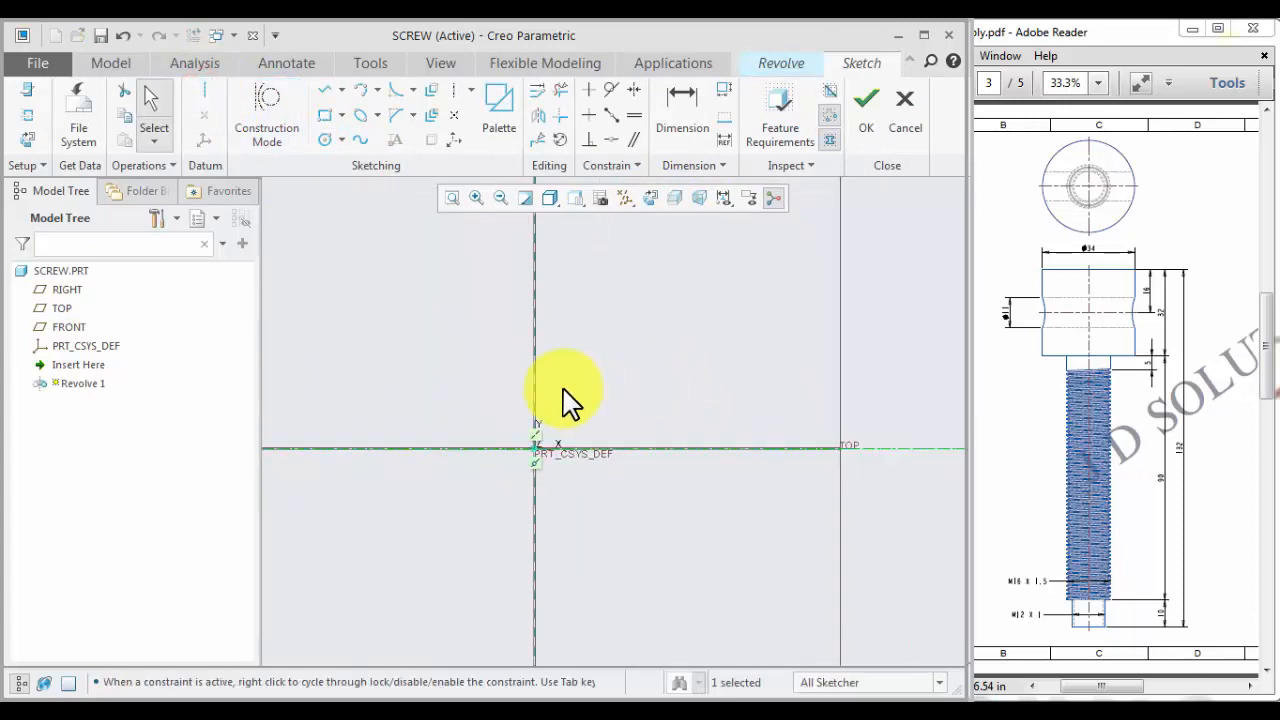
- Sketch the stepped half-profile from the origin, with a head about 34 mm long, 117 mm in diameter, and a shank about 99 mm long
{"action": "left_click", "coordinate": [323, 92]}
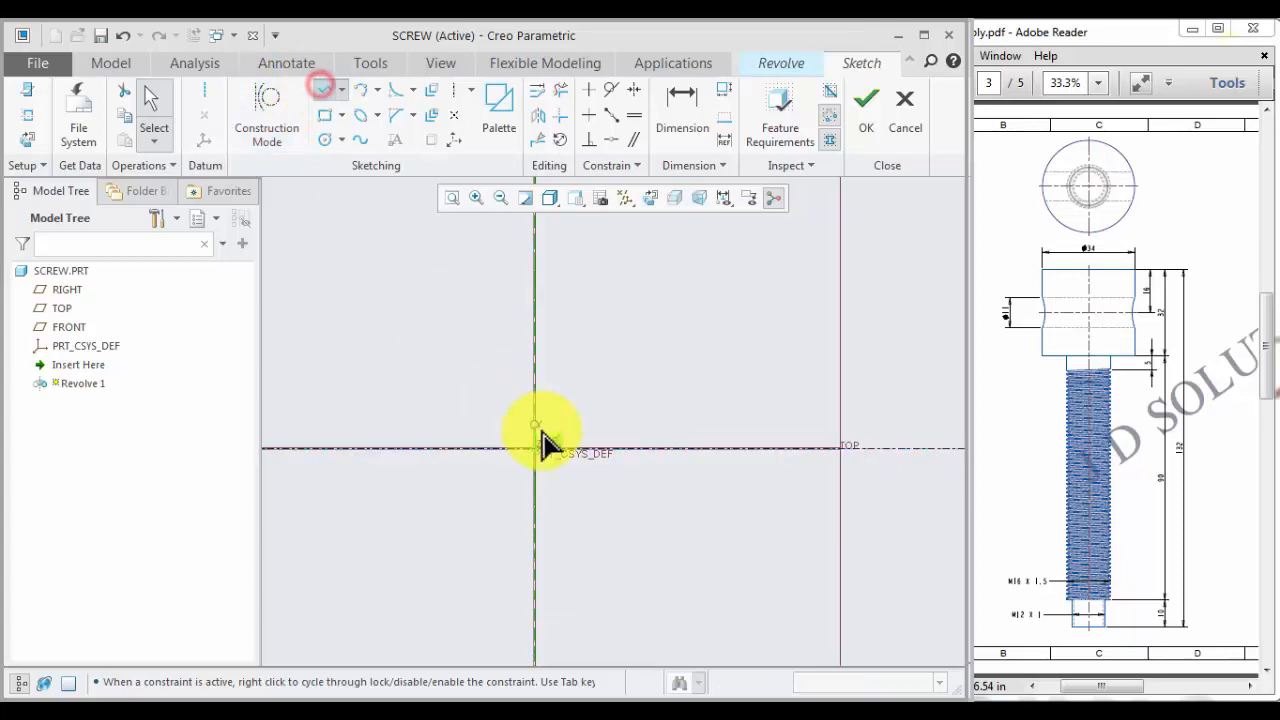
{"action": "left_click", "coordinate": [536, 449]}
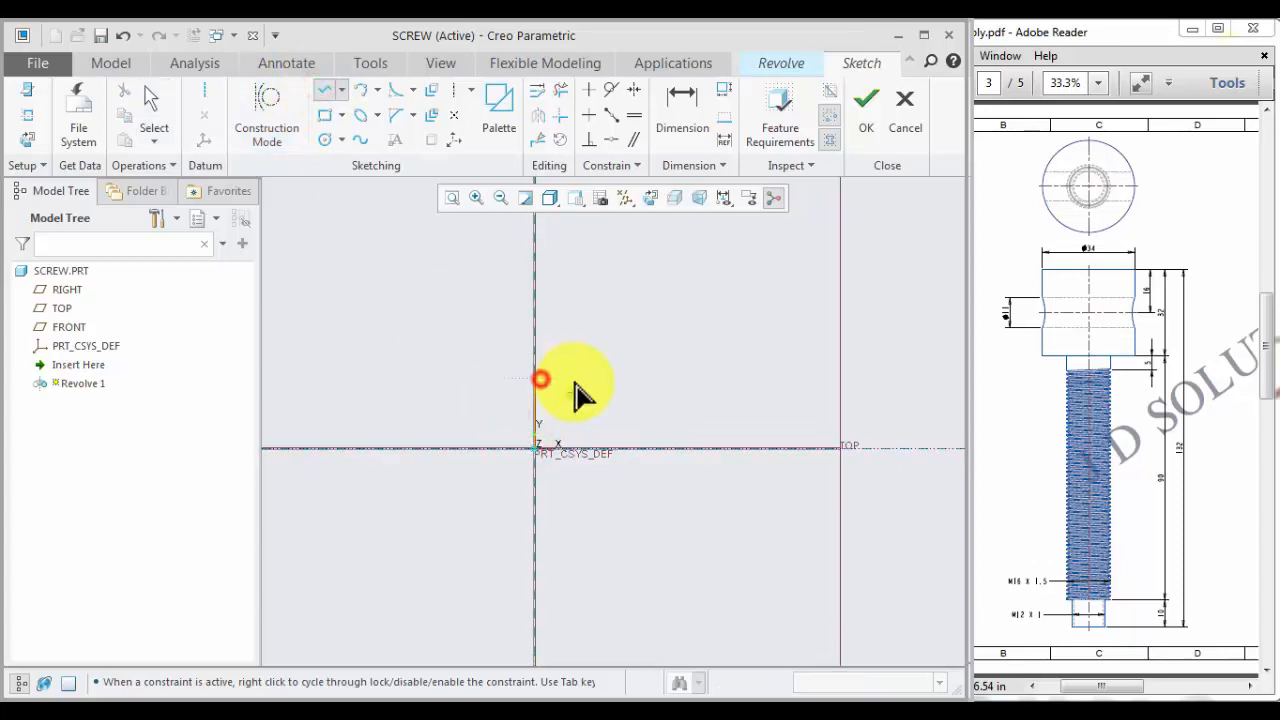
{"action": "left_click", "coordinate": [576, 383]}
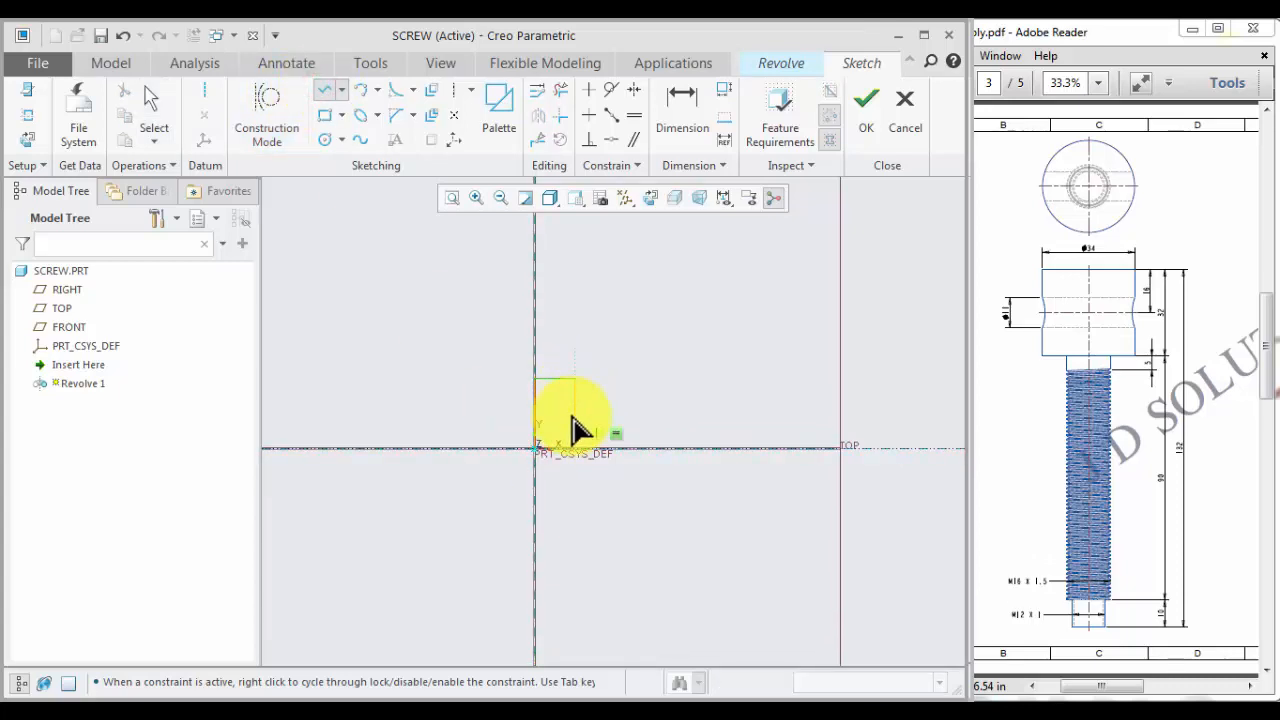
{"action": "left_click", "coordinate": [574, 419]}
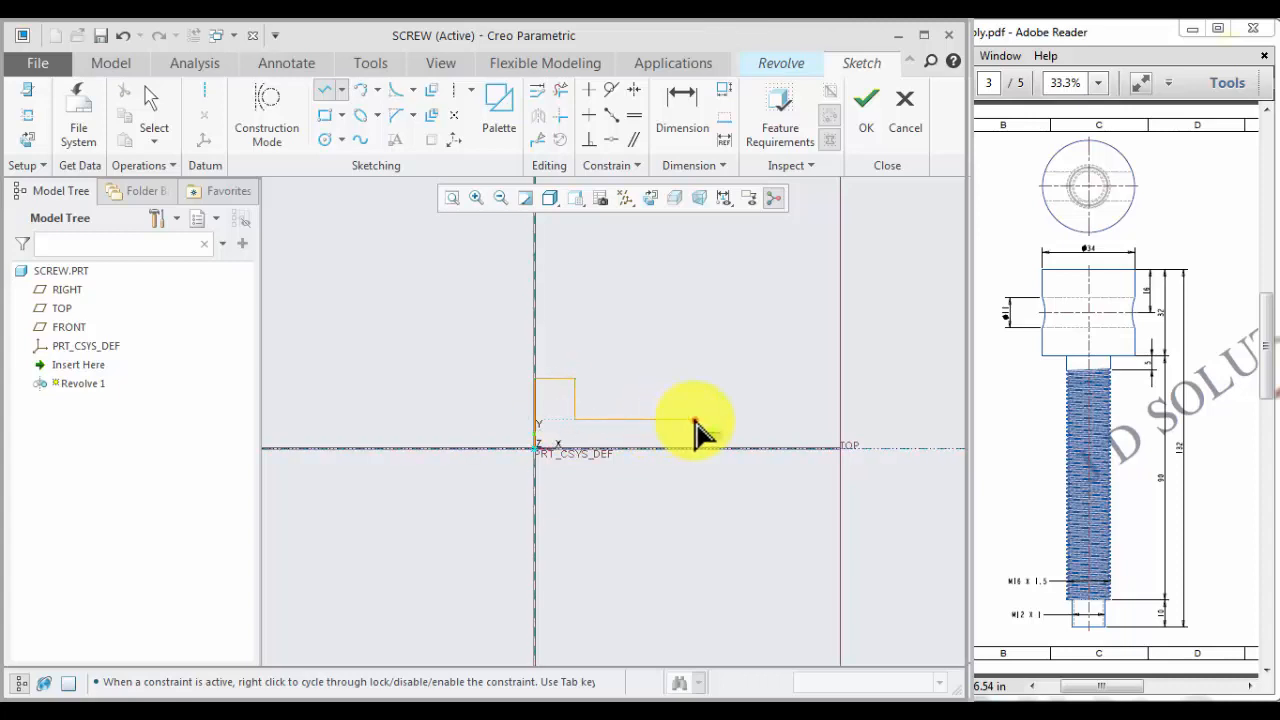
{"action": "left_click", "coordinate": [695, 420]}
{"action": "middle_click", "coordinate": [710, 467]}
{"action": "middle_click", "coordinate": [706, 466]}
{"action": "scroll", "coordinate": [563, 419], "scroll_direction": "down", "scroll_amount": 3}
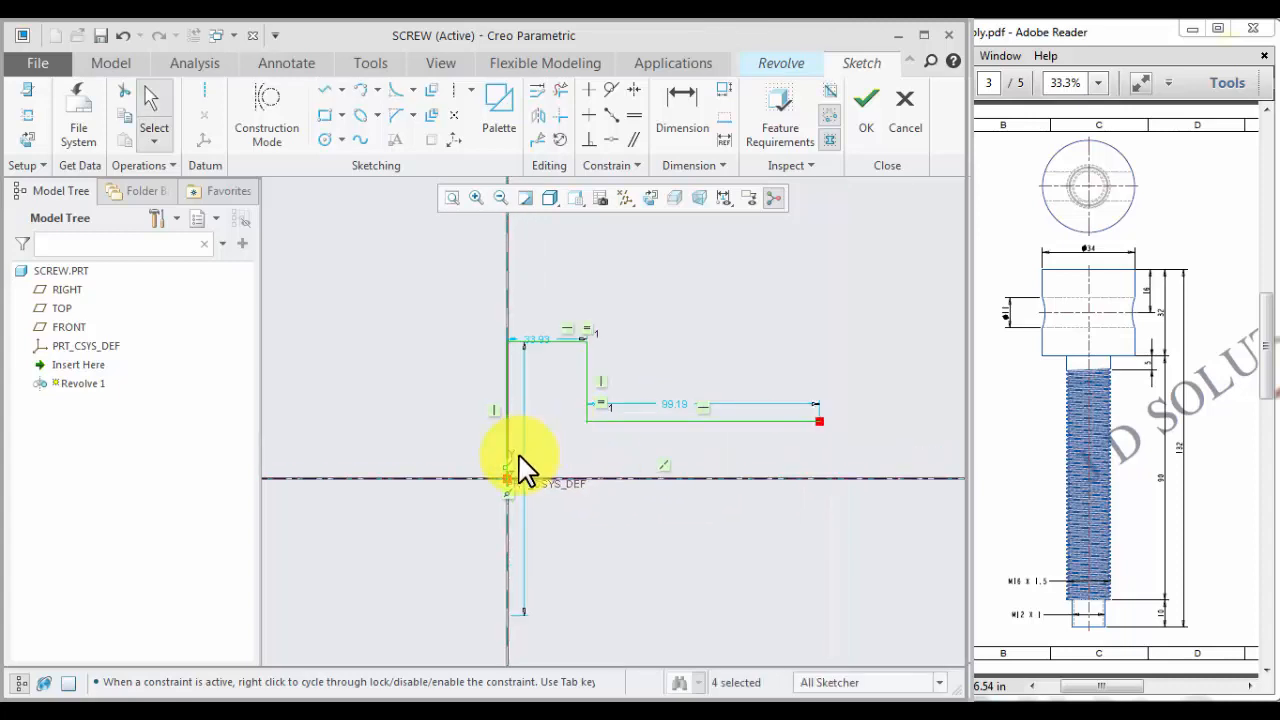
{"action": "middle_click", "coordinate": [436, 439]}
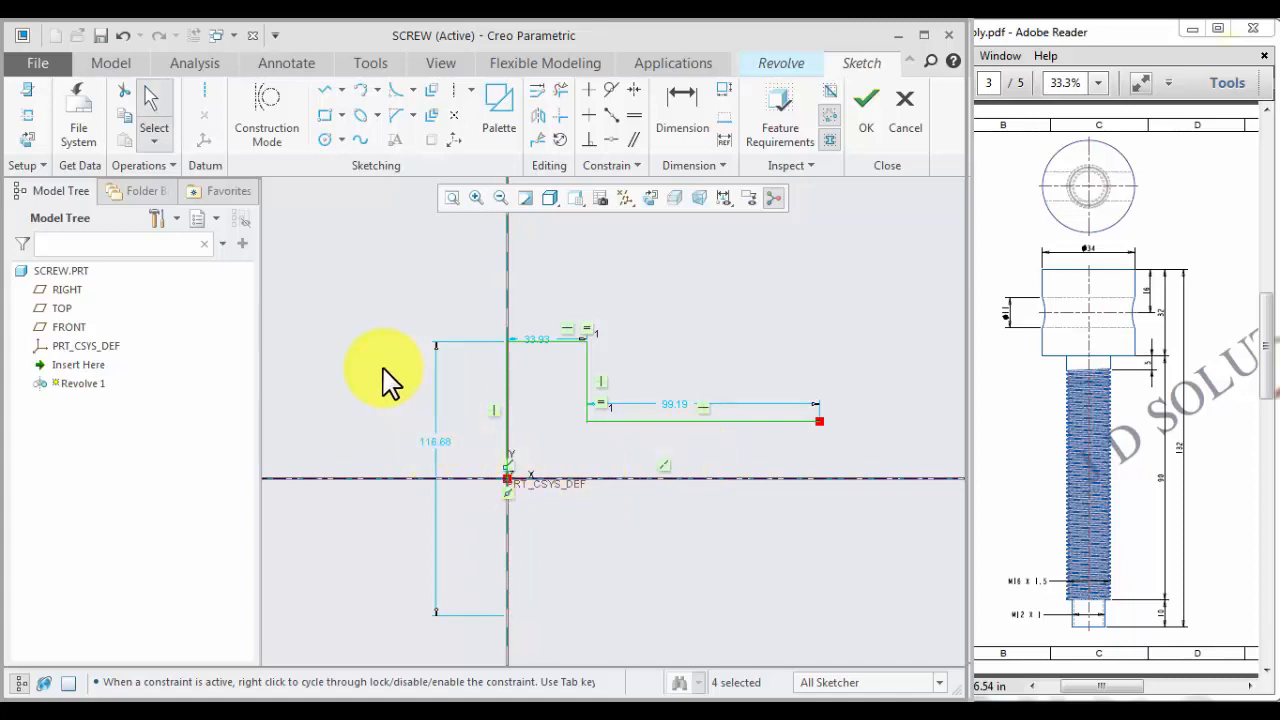
{"action": "scroll", "coordinate": [398, 384], "scroll_direction": "up", "scroll_amount": 1}
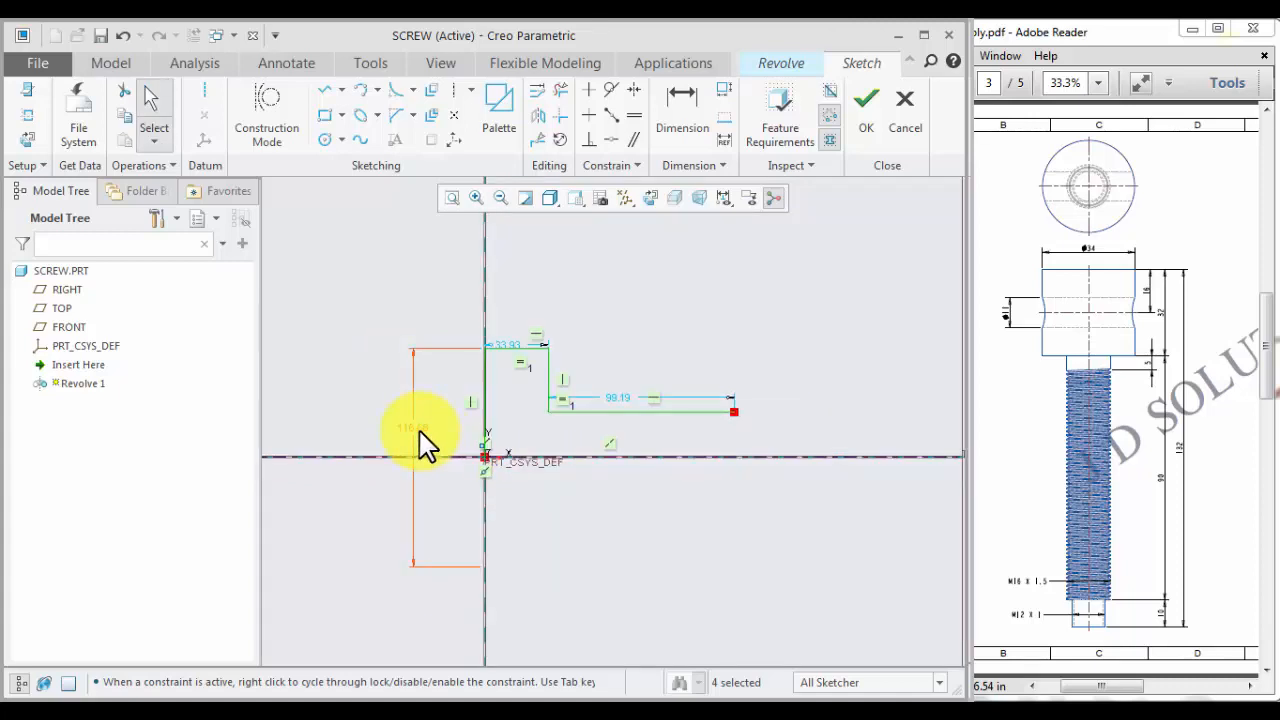
- Set the screw head's diameter to 34 mm and its length to 32 mm
{"action": "double_click", "coordinate": [421, 436]}
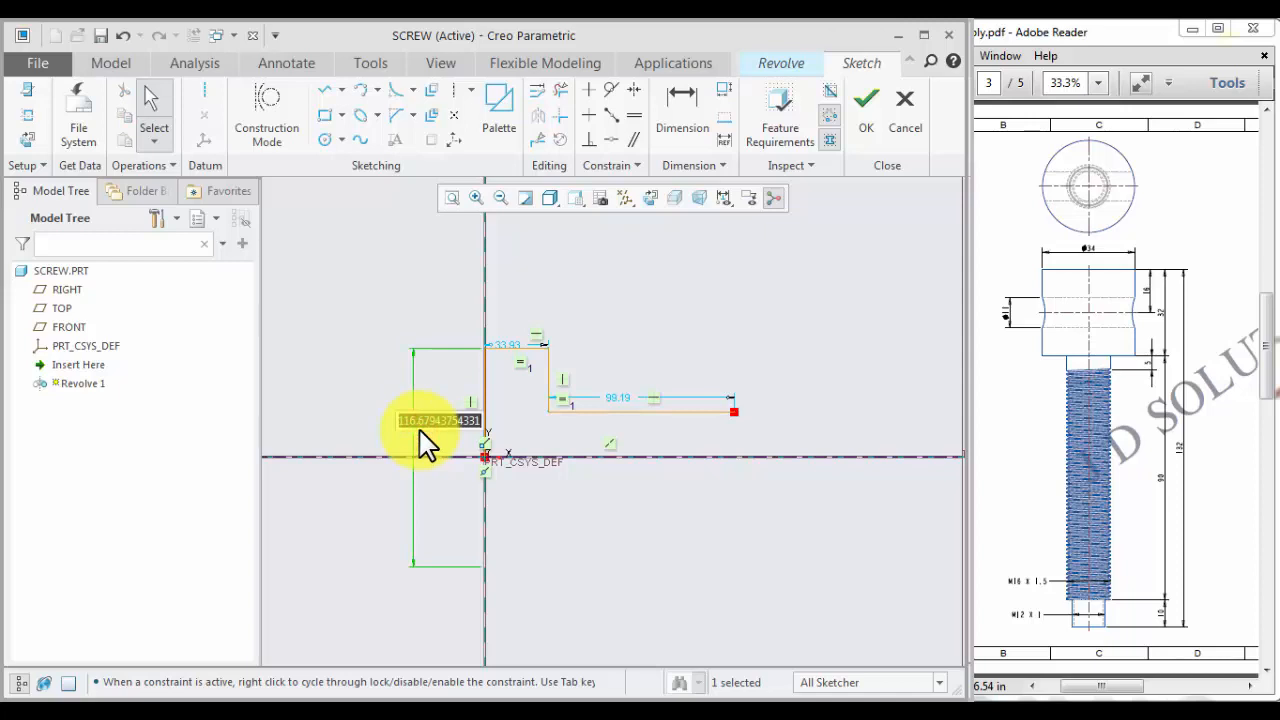
{"action": "type", "text": "34"}
{"action": "key", "text": "Return"}
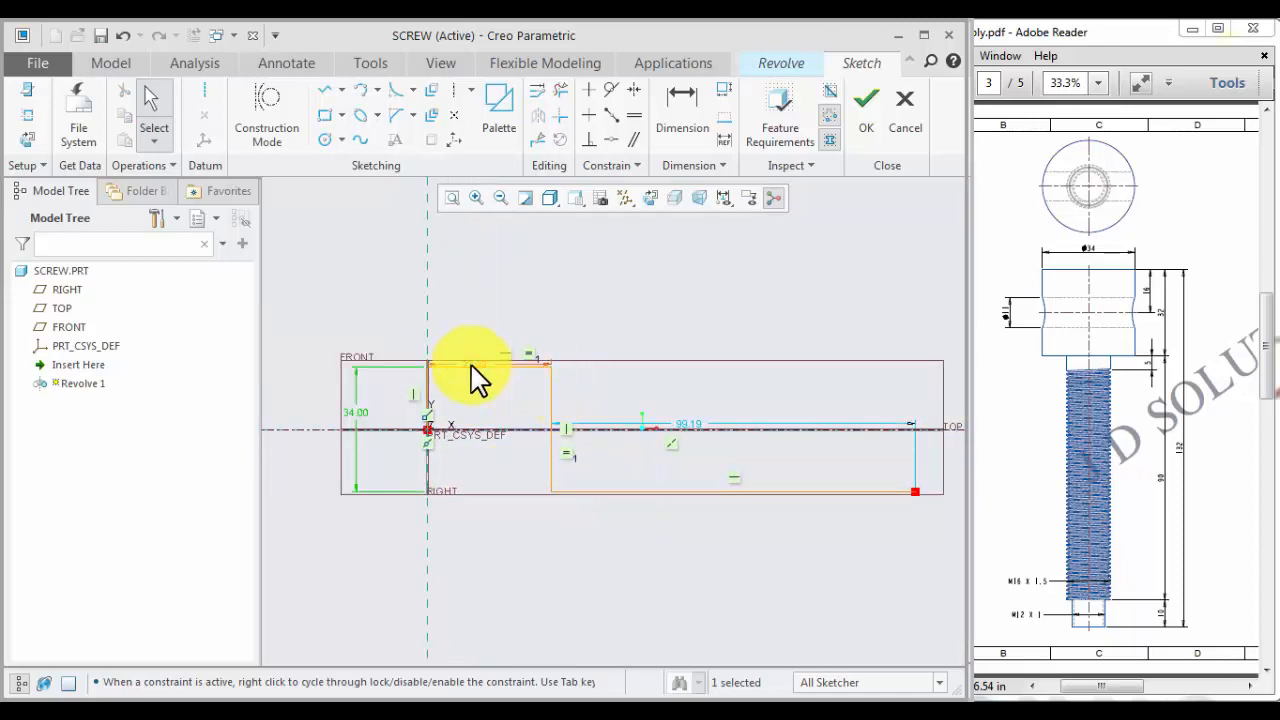
{"action": "left_click_drag", "start_coordinate": [471, 366], "coordinate": [486, 314]}
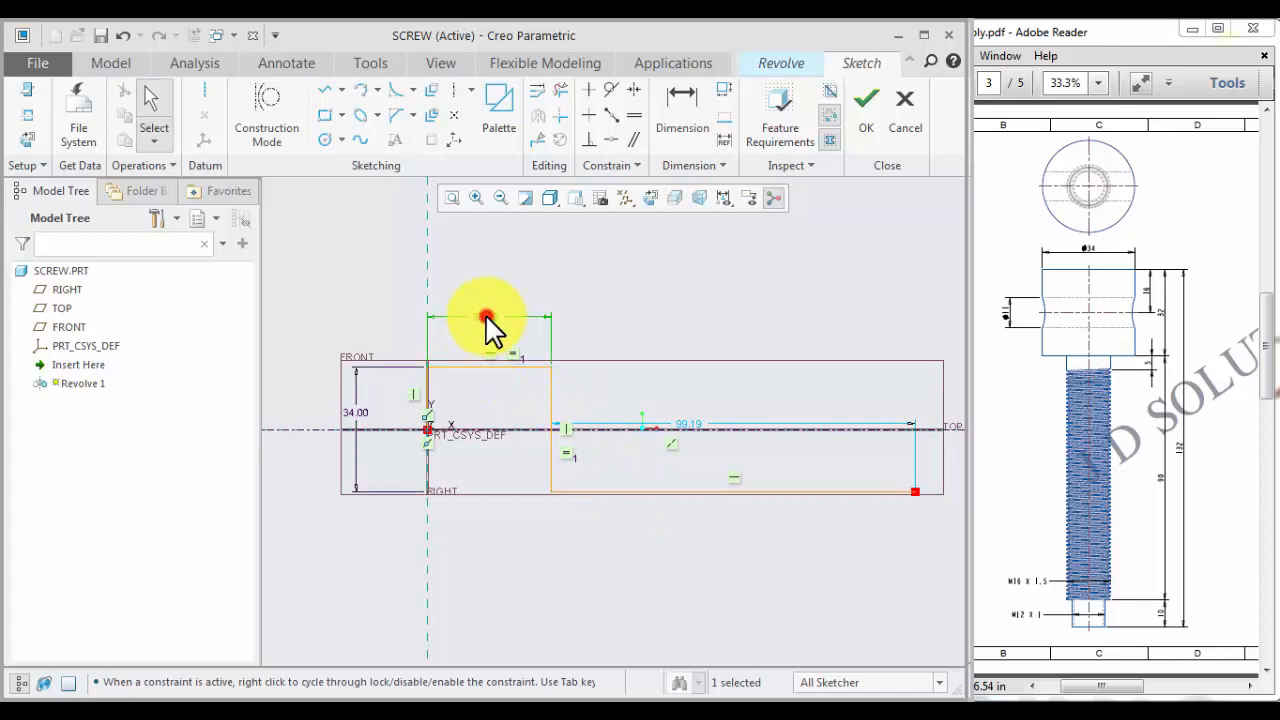
{"action": "double_click", "coordinate": [485, 316]}
{"action": "type", "text": "32"}
{"action": "key", "text": "Return"}
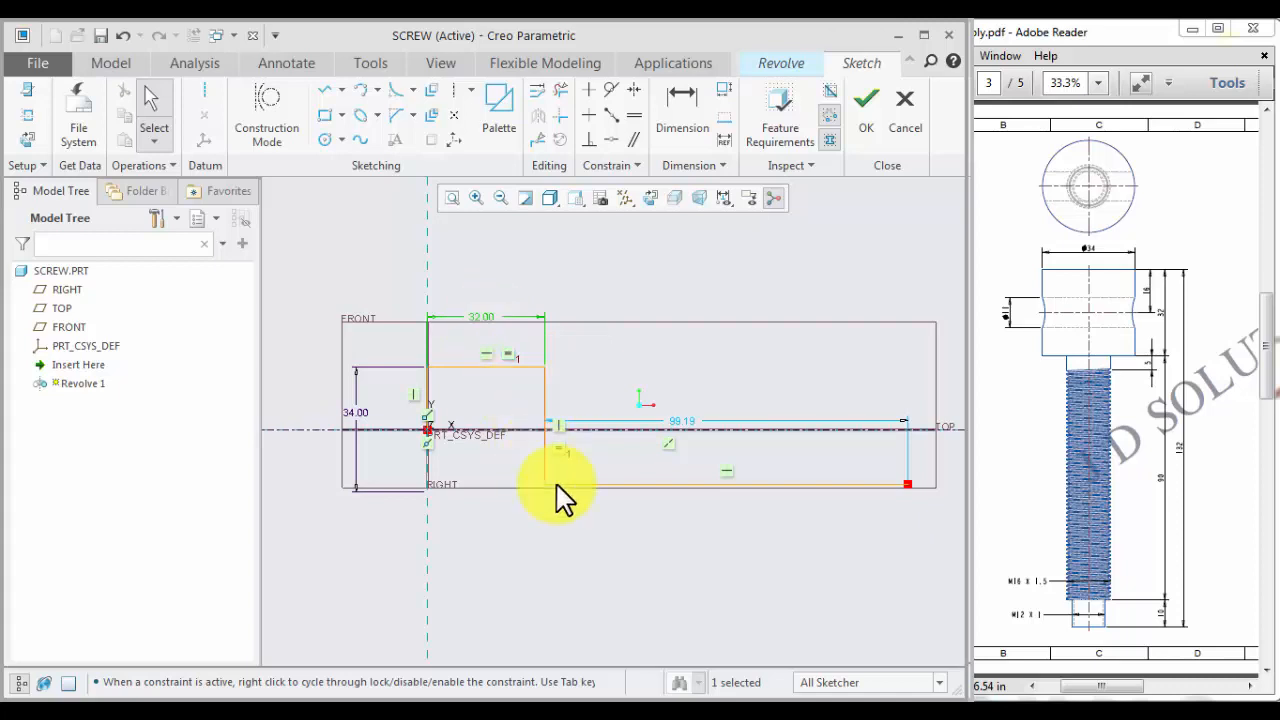
- Move the shank line above the axis and remove the equal-length constraint between the head's length and the step edge
{"action": "left_click_drag", "start_coordinate": [627, 486], "coordinate": [643, 375]}
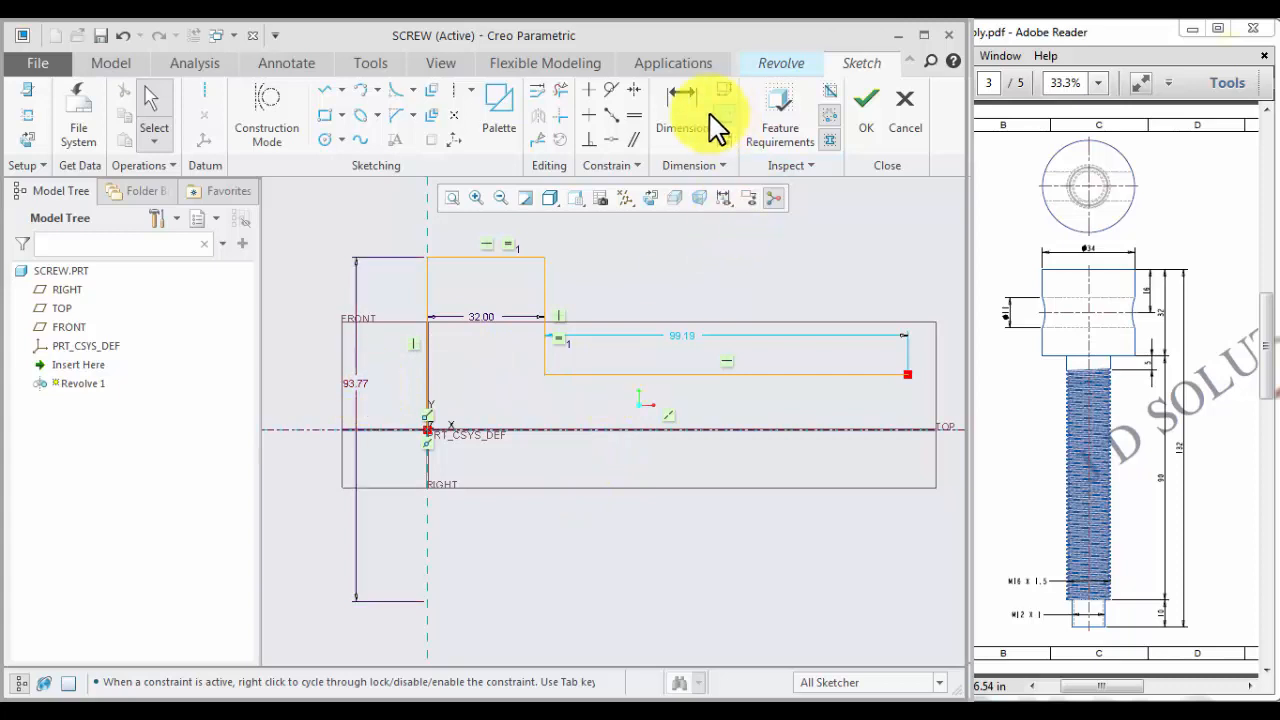
{"action": "left_click", "coordinate": [559, 341]}
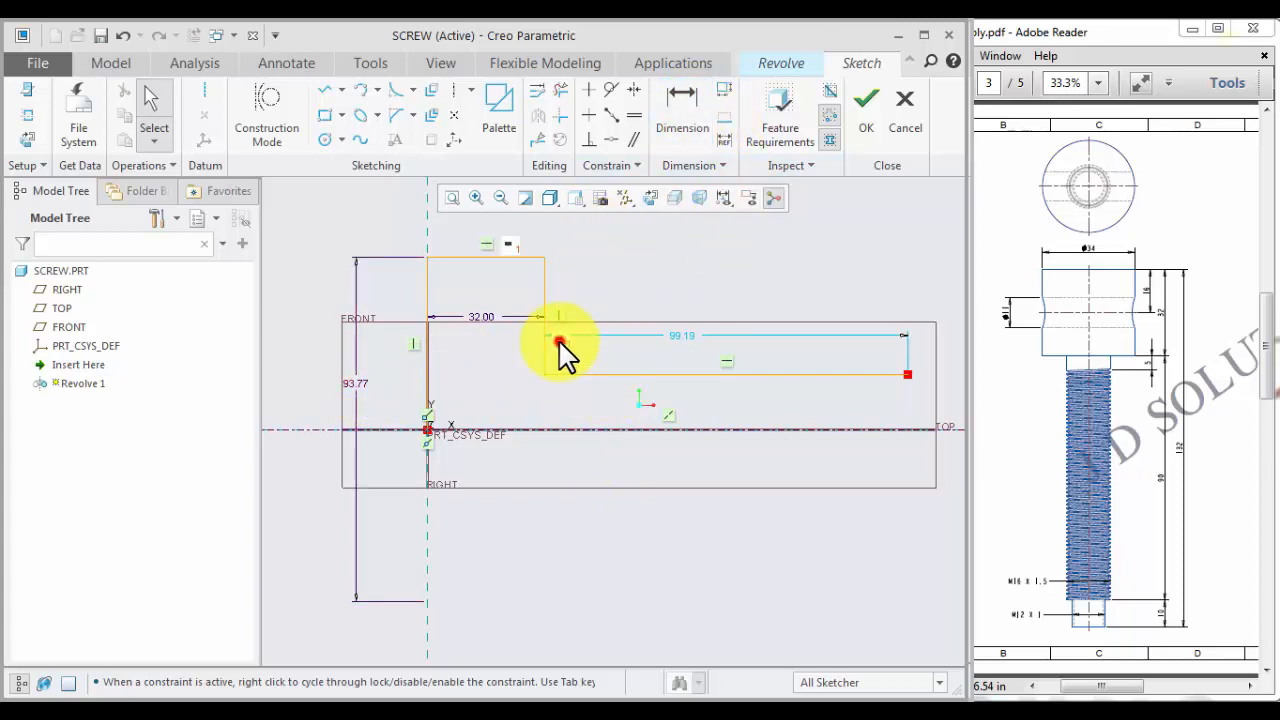
- Set the shank diameter to 16 mm and the head diameter to 34 mm
{"action": "left_click", "coordinate": [553, 430]}
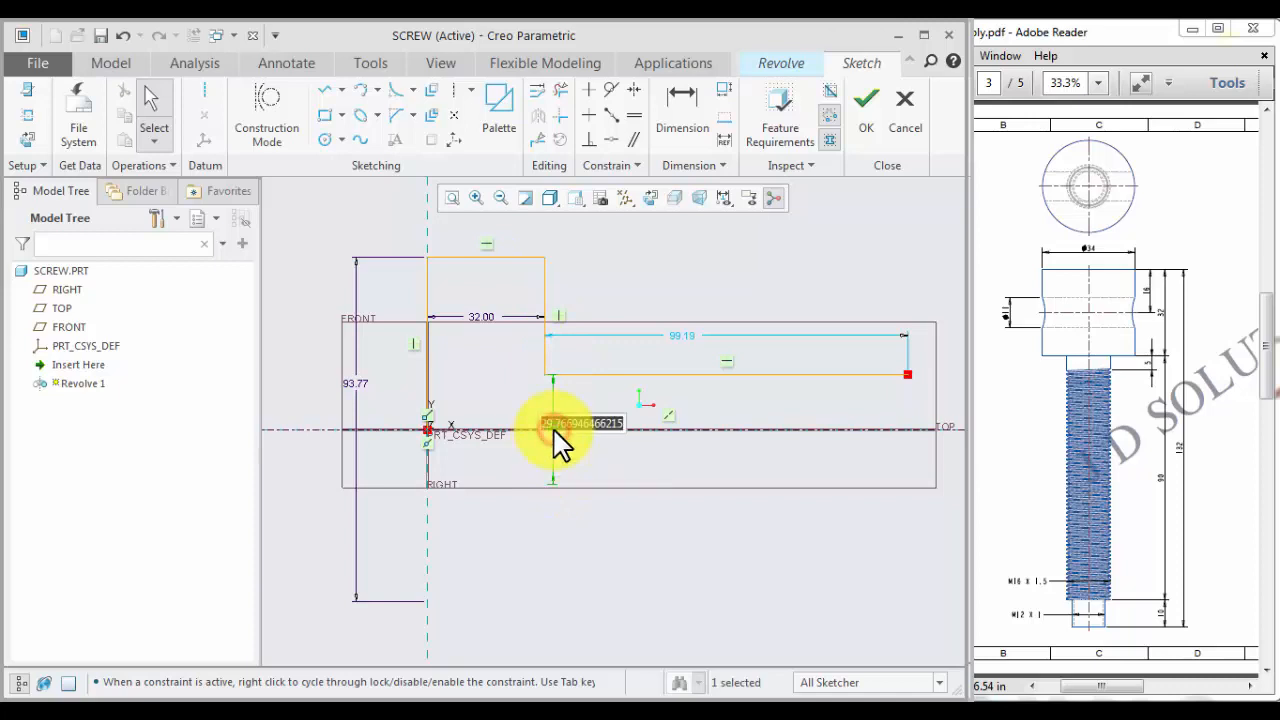
{"action": "type", "text": "16"}
{"action": "key", "text": "Return"}
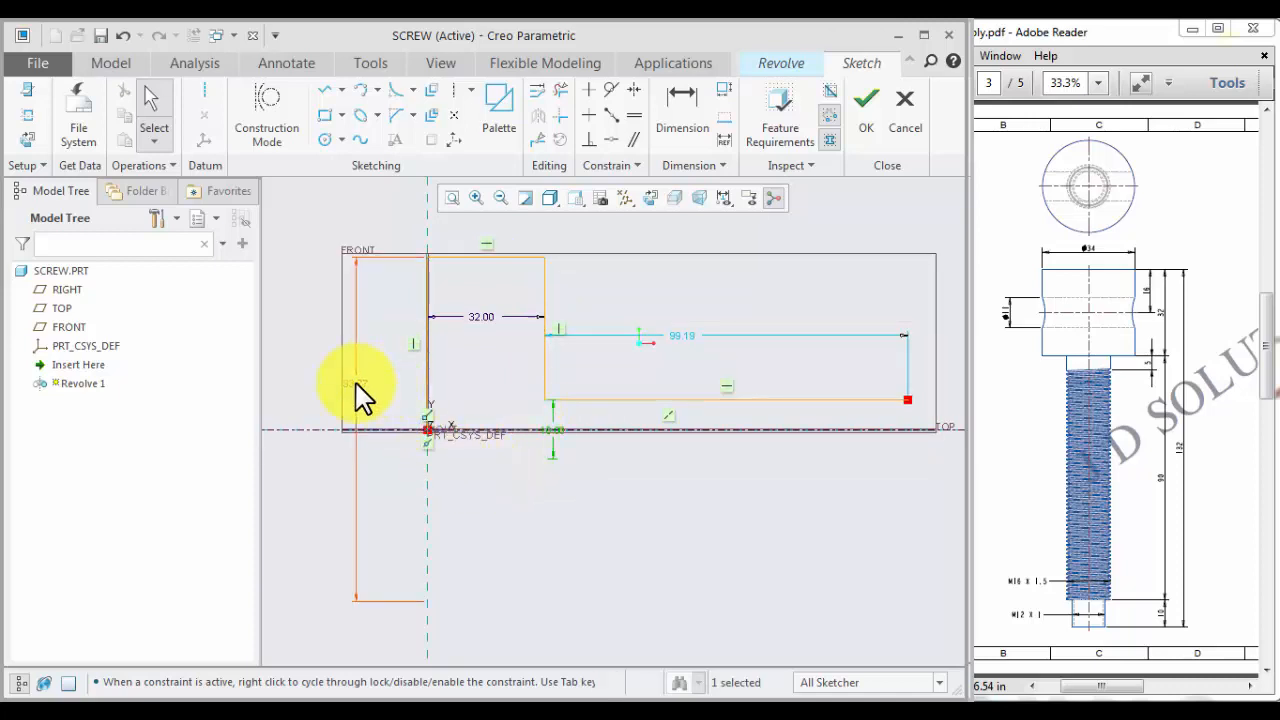
{"action": "double_click", "coordinate": [356, 381]}
{"action": "type", "text": "3"}
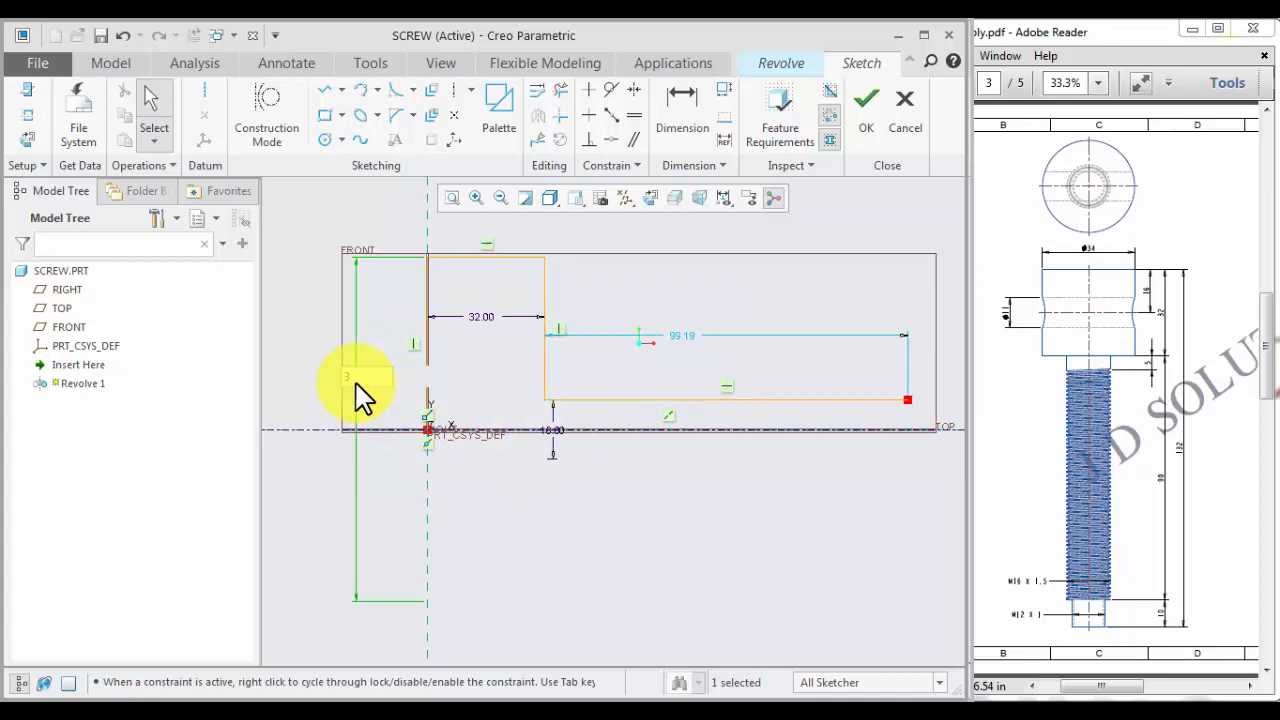
{"action": "type", "text": "4"}
{"action": "key", "text": "Return"}
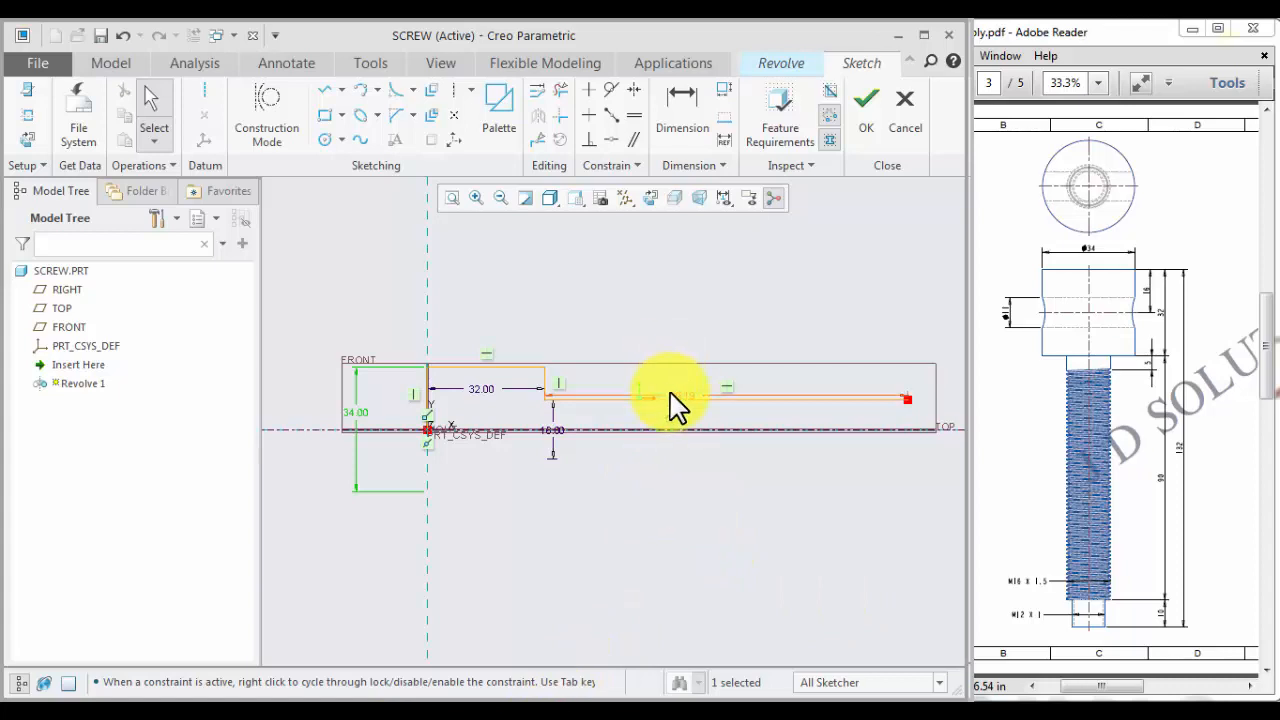
- Set the screw shank's length to 90 mm
{"action": "double_click", "coordinate": [670, 392]}
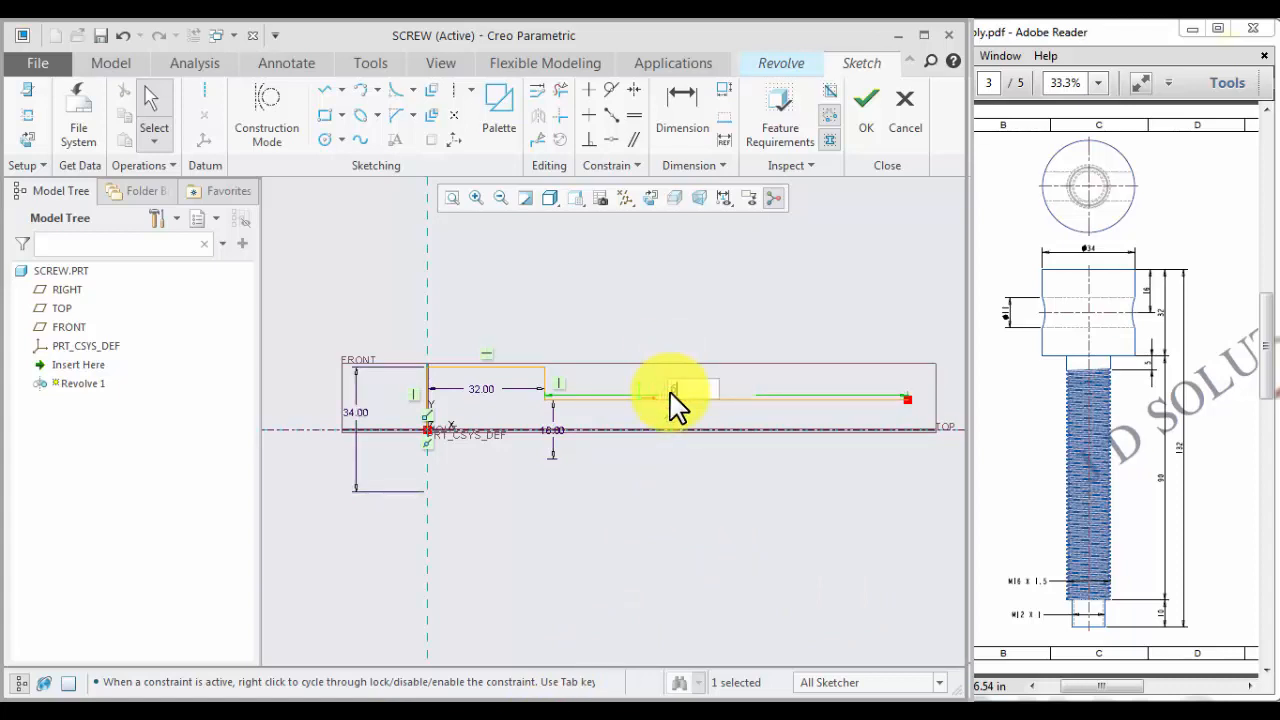
{"action": "type", "text": "90"}
{"action": "key", "text": "Return"}
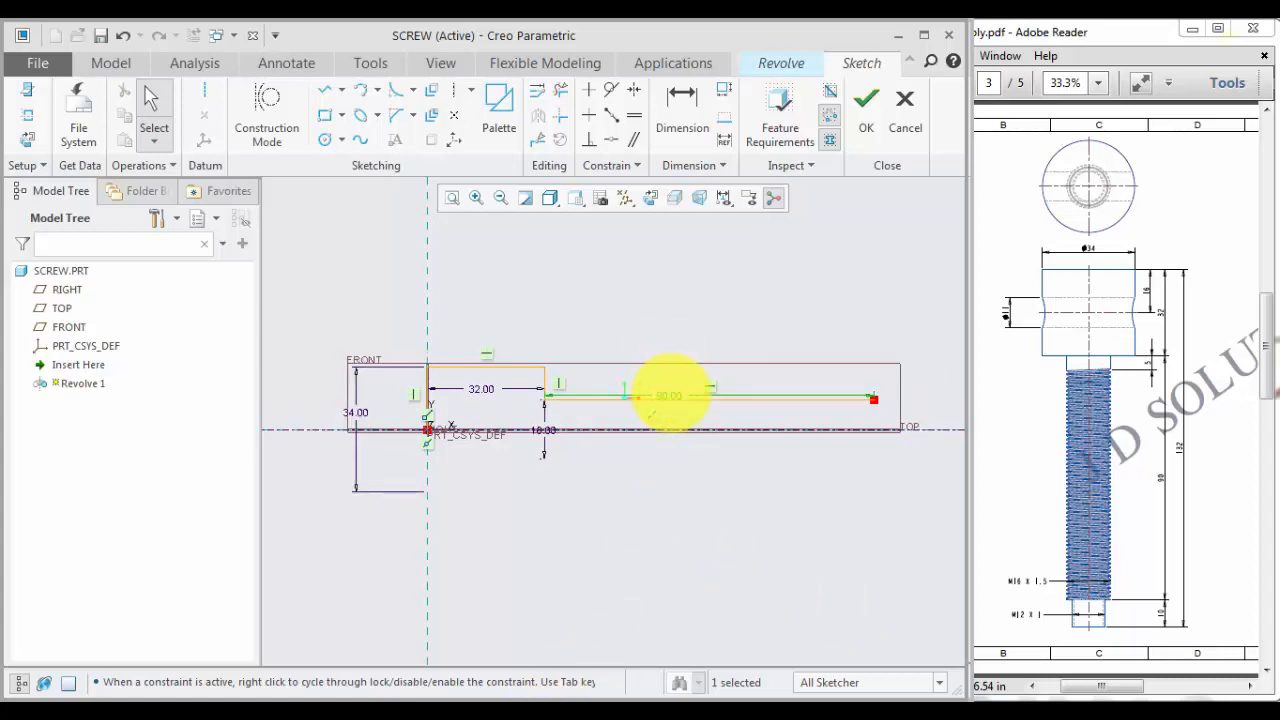
- Extend the profile from the shank's end with a smaller stepped tip about 11 mm long, ending on the axis
{"action": "left_click", "coordinate": [328, 92]}
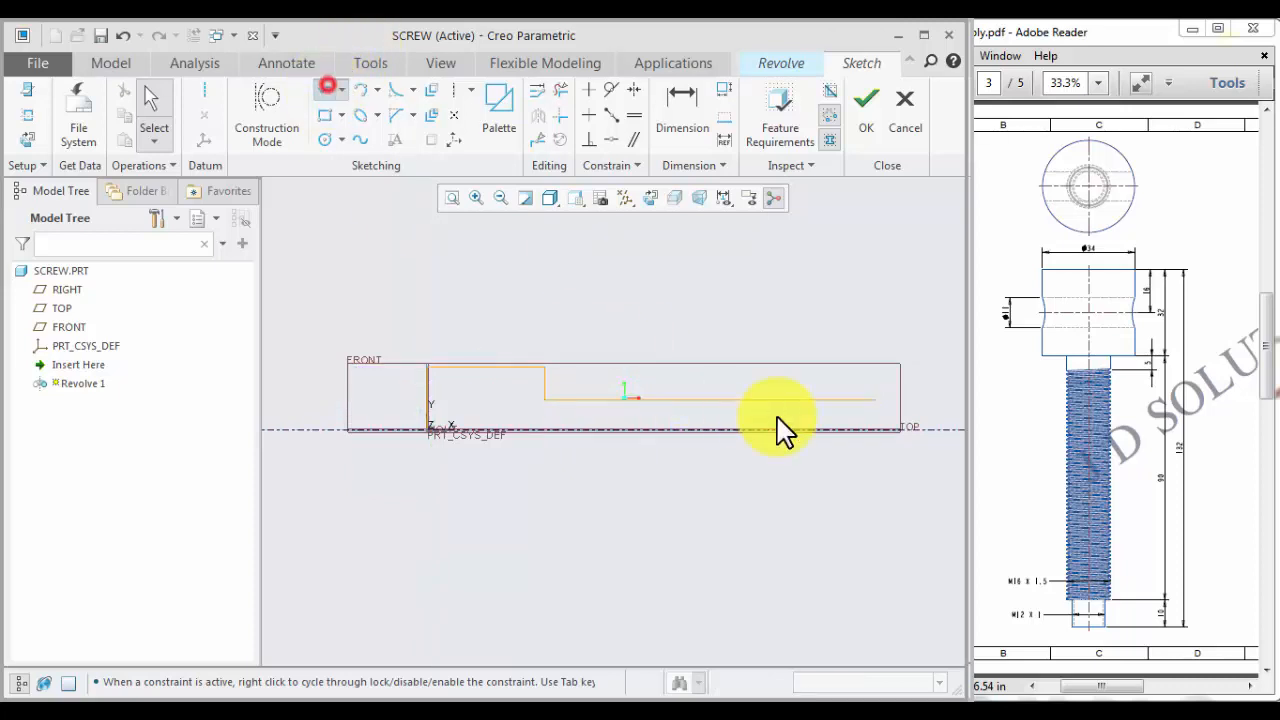
{"action": "scroll", "coordinate": [871, 423], "scroll_direction": "up", "scroll_amount": 3}
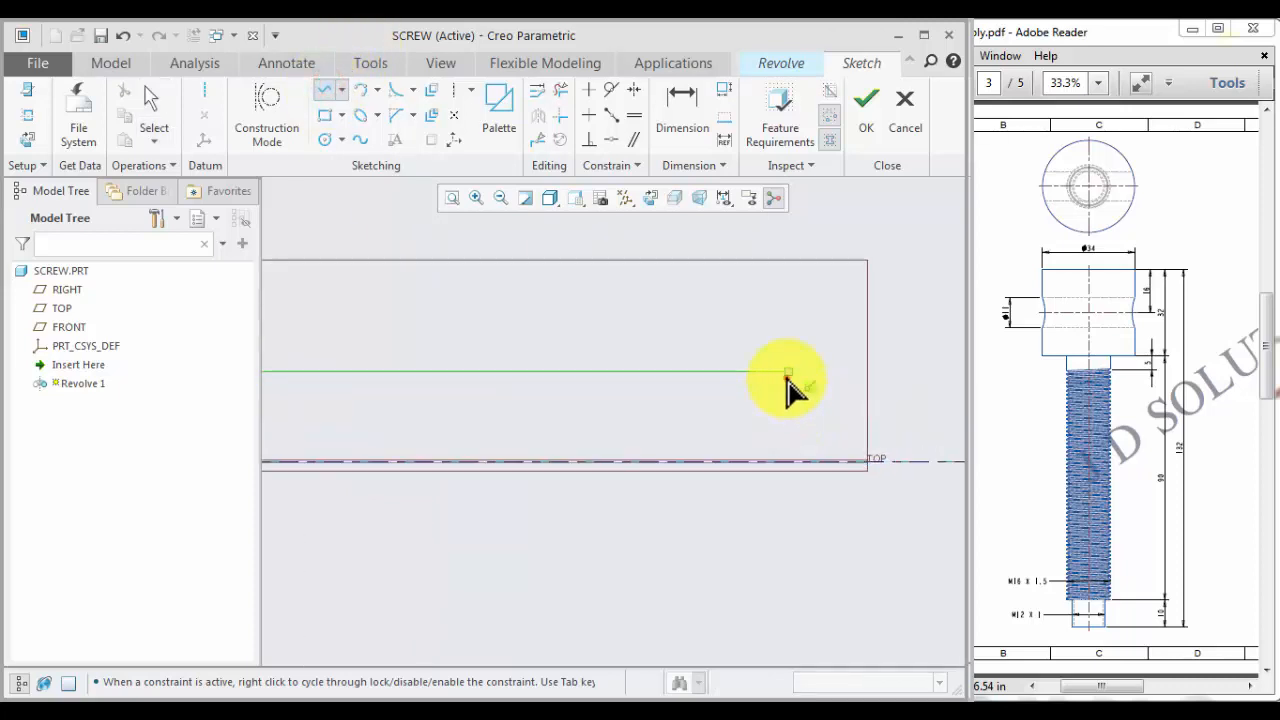
{"action": "left_click", "coordinate": [788, 375]}
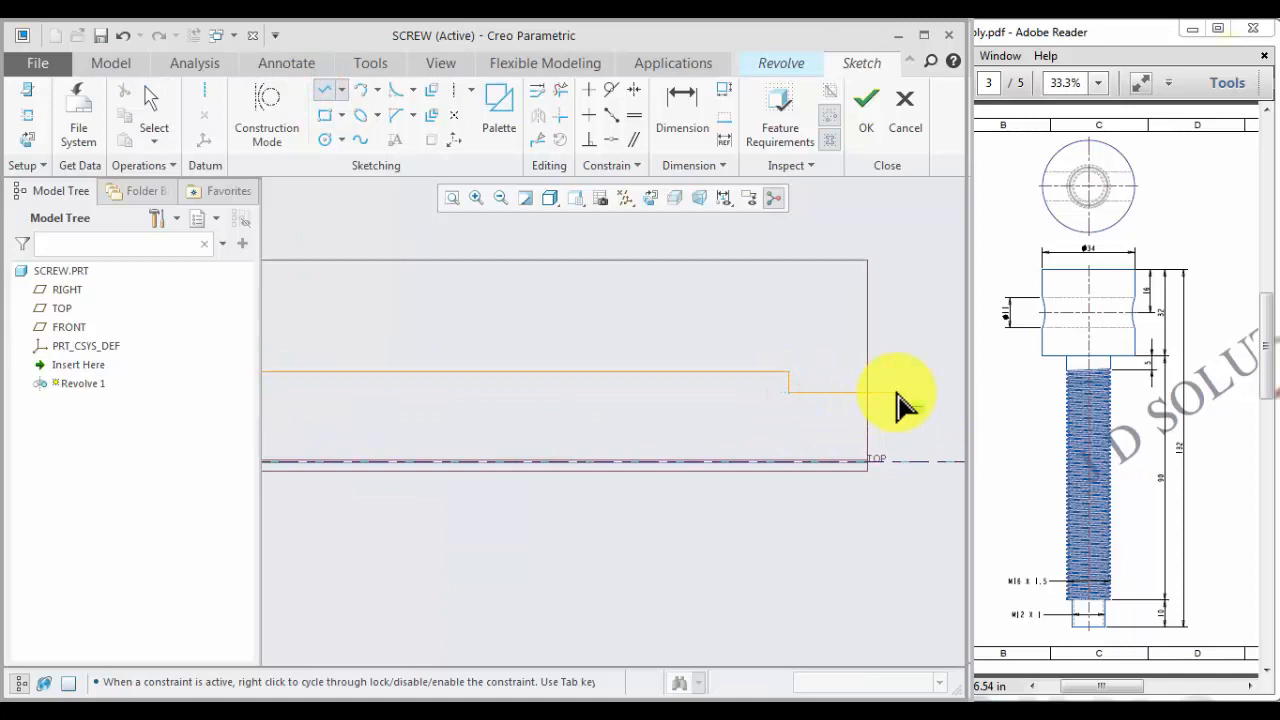
{"action": "left_click", "coordinate": [911, 392]}
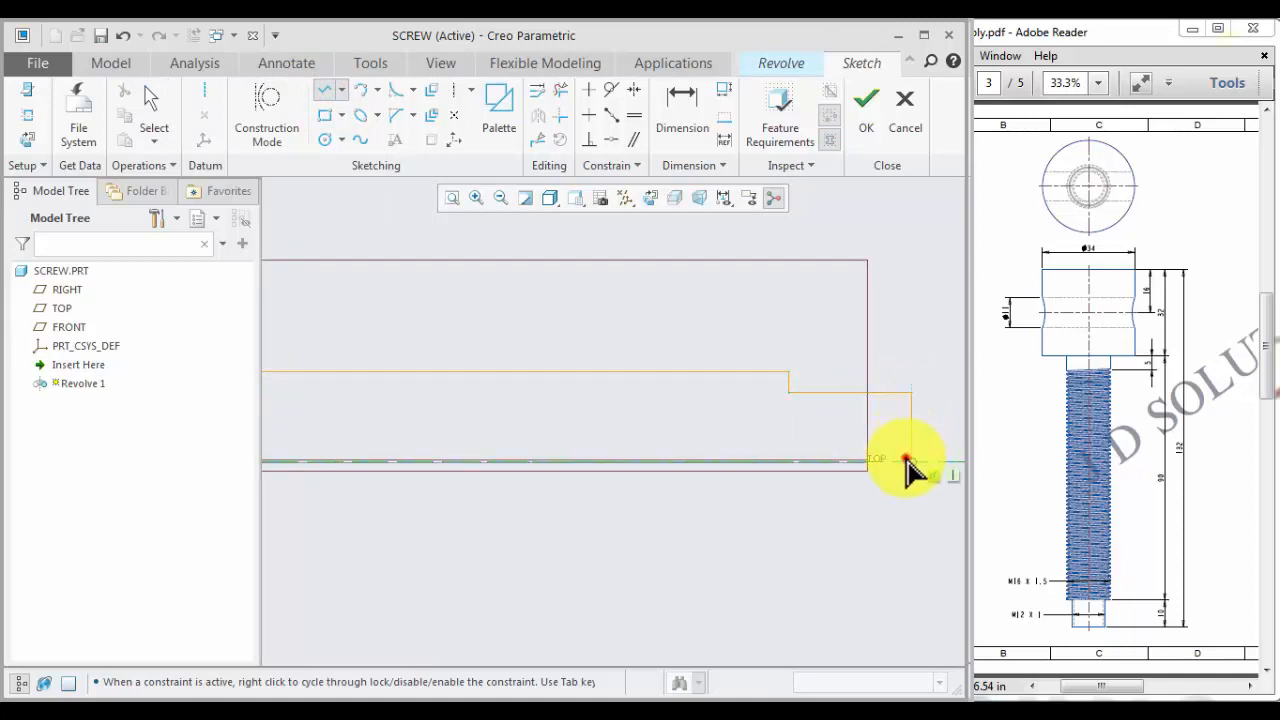
{"action": "left_click", "coordinate": [905, 459]}
{"action": "middle_click", "coordinate": [893, 530]}
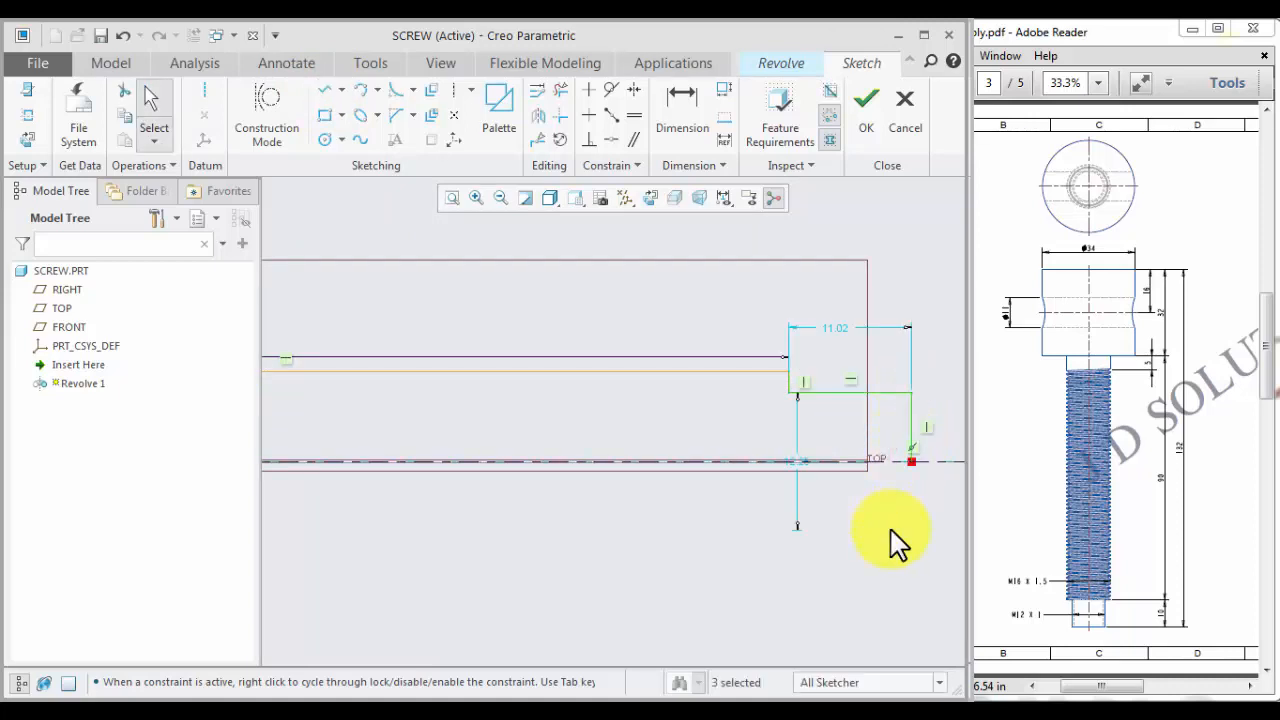
- Set the tip's diameter to 12 mm and its length to 10 mm
{"action": "double_click", "coordinate": [800, 459]}
{"action": "type", "text": "12"}
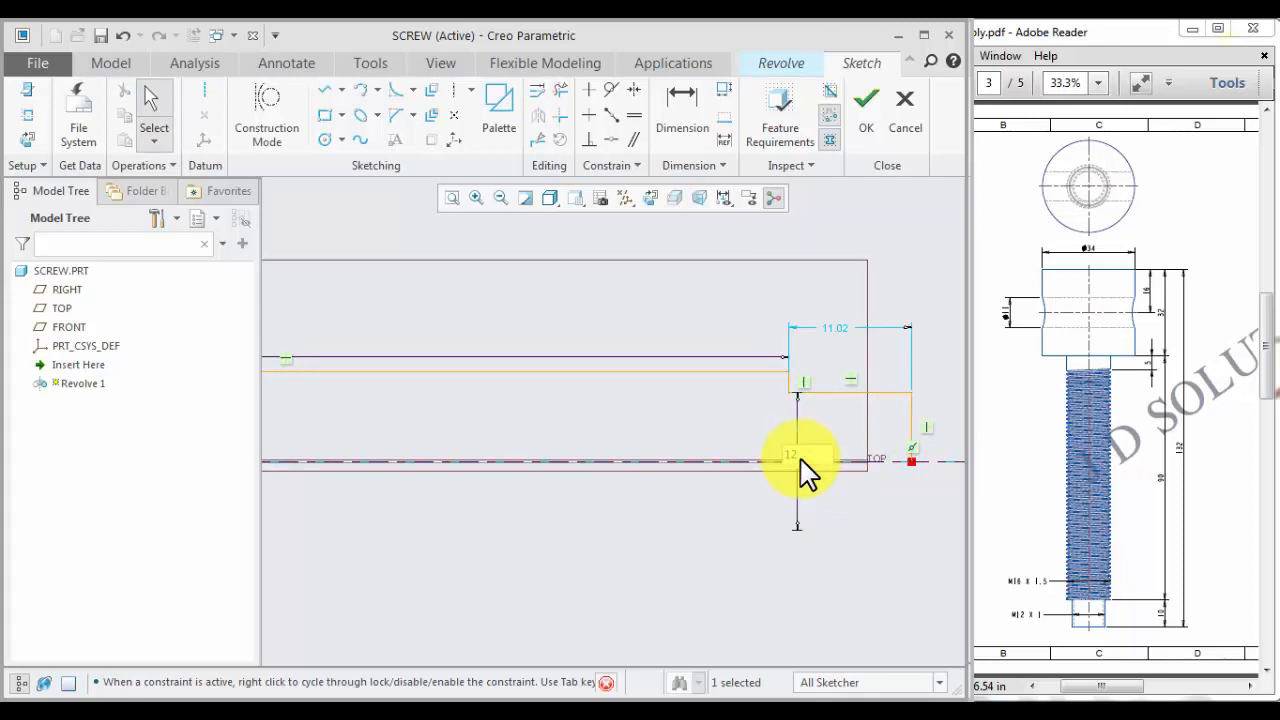
{"action": "key", "text": "Return"}
{"action": "double_click", "coordinate": [832, 328]}
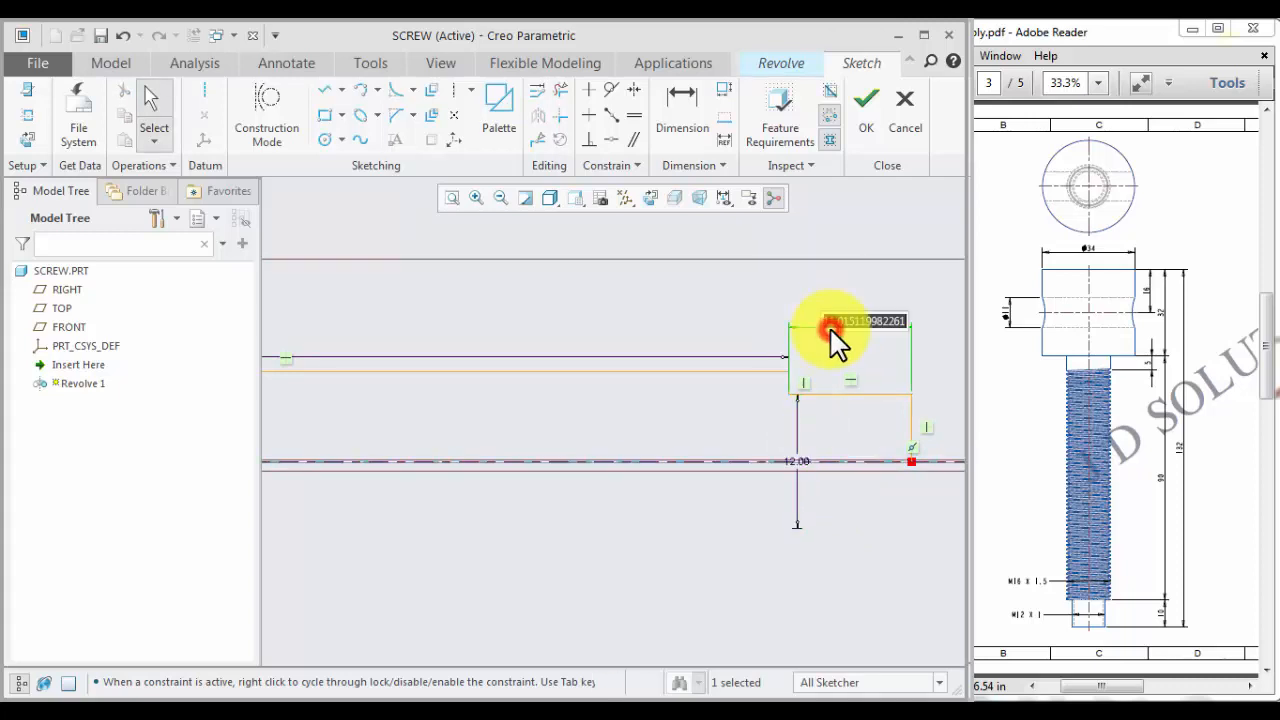
{"action": "type", "text": "10"}
{"action": "key", "text": "Return"}
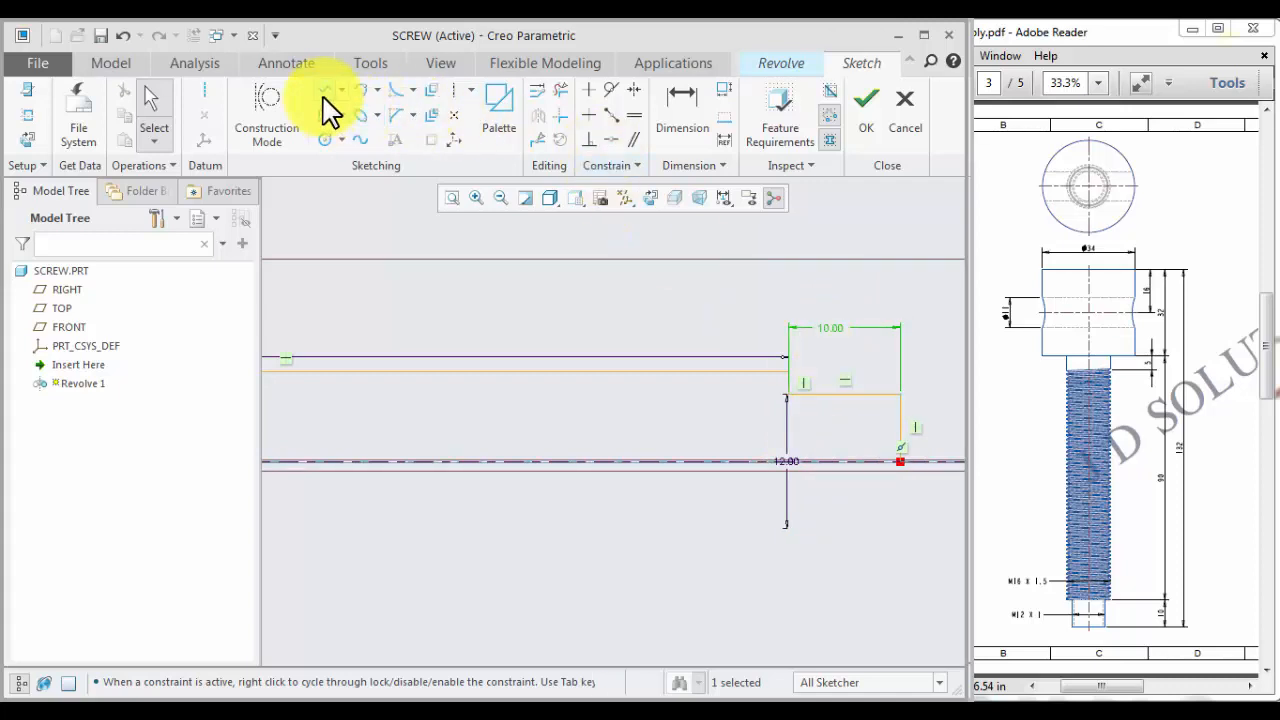
- Close the profile with a line along the axis from the tip's end back to the origin
{"action": "left_click", "coordinate": [324, 95]}
{"action": "left_click", "coordinate": [899, 463]}
{"action": "scroll", "coordinate": [899, 463], "scroll_direction": "up", "scroll_amount": 4}
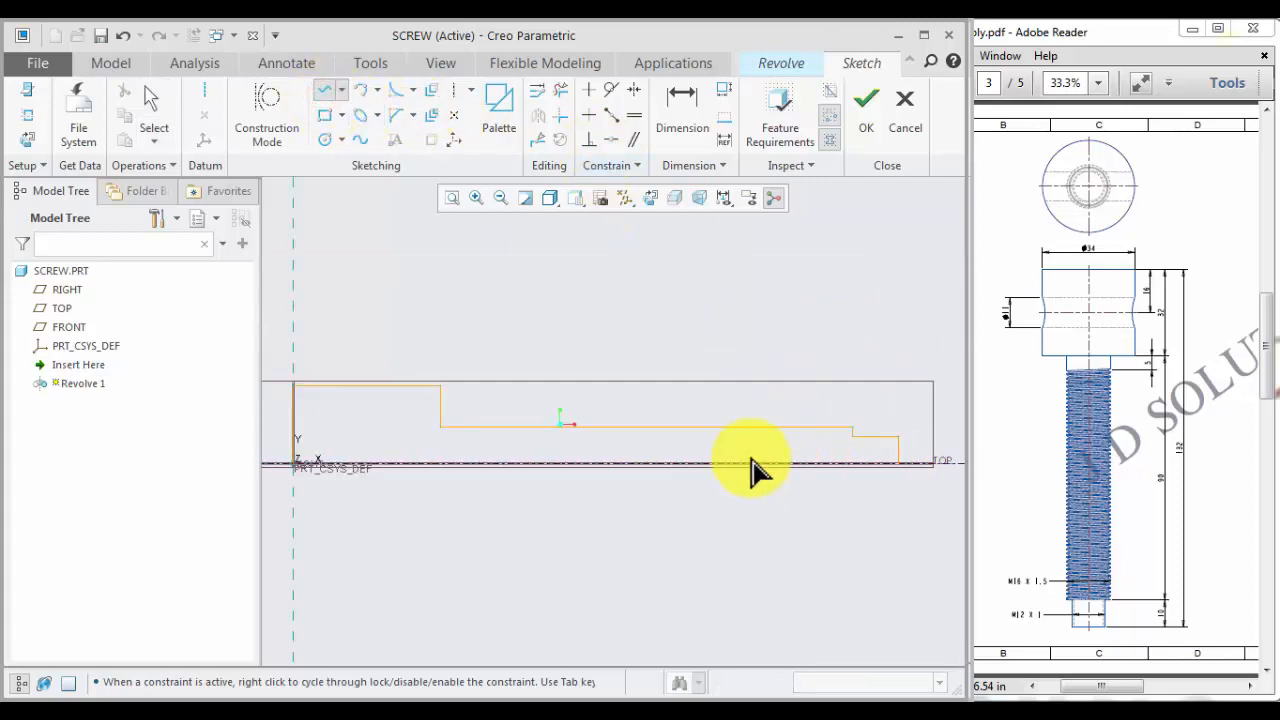
{"action": "scroll", "coordinate": [741, 460], "scroll_direction": "up", "scroll_amount": 2}
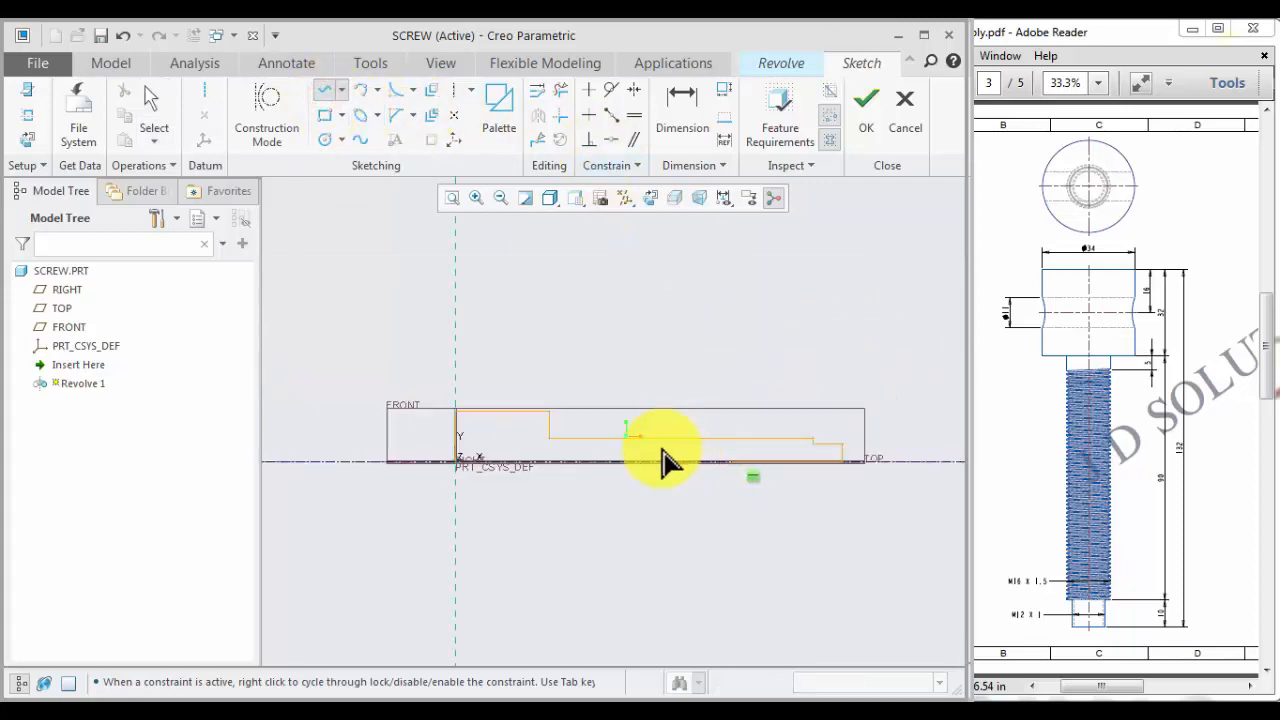
{"action": "left_click", "coordinate": [455, 463]}
{"action": "middle_click", "coordinate": [554, 541]}
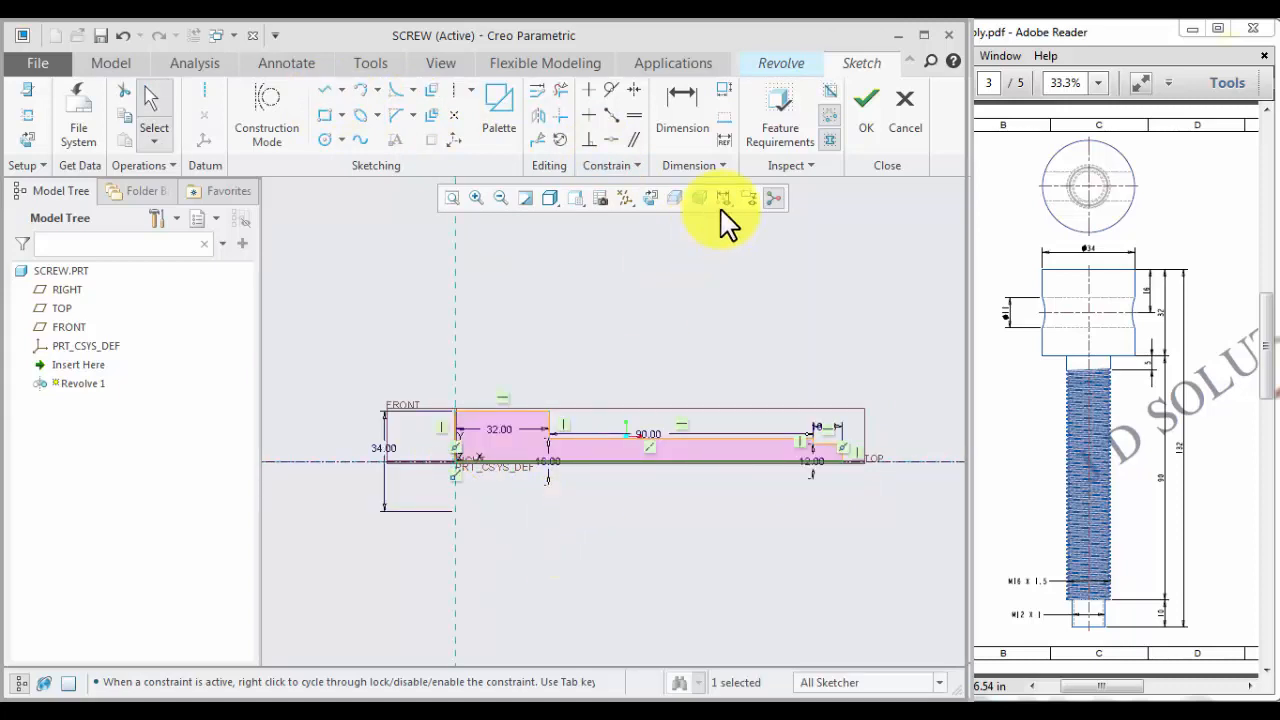
- Add a reference dimension for the screw's overall length between the head's end and the tip's end
{"action": "left_click", "coordinate": [720, 135]}
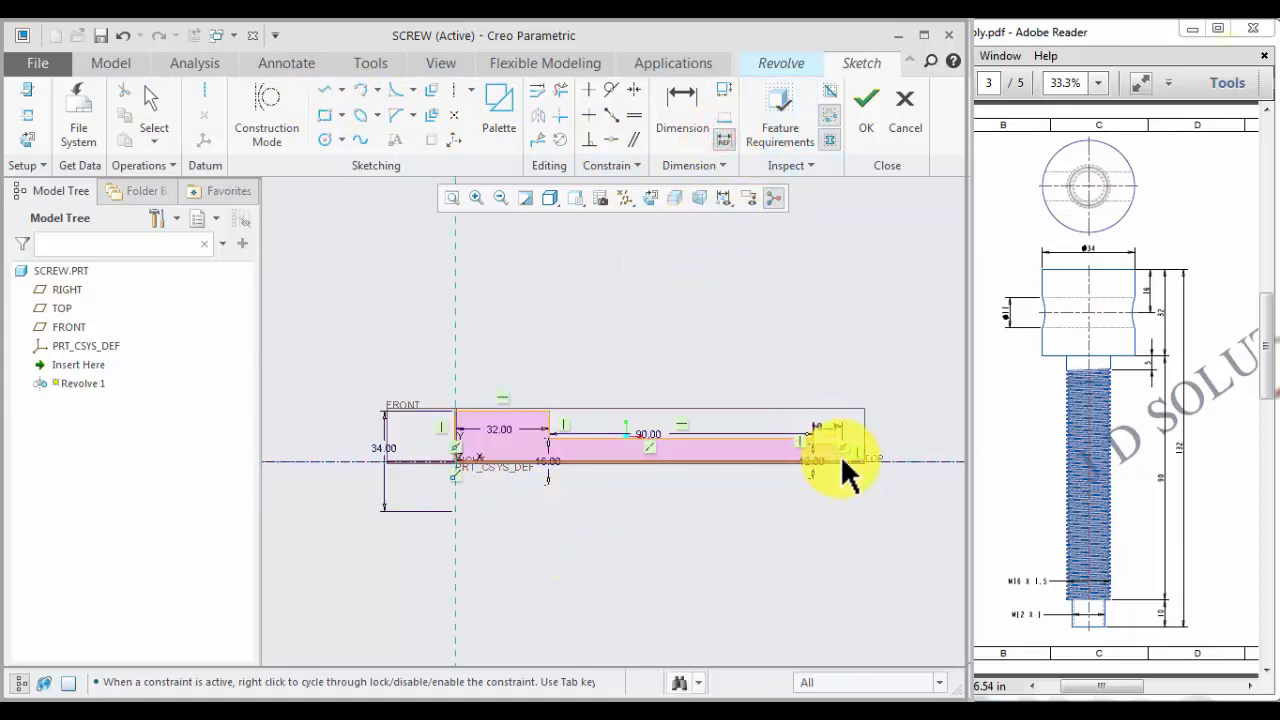
{"action": "left_click", "coordinate": [455, 441]}
{"action": "middle_click", "coordinate": [636, 373]}
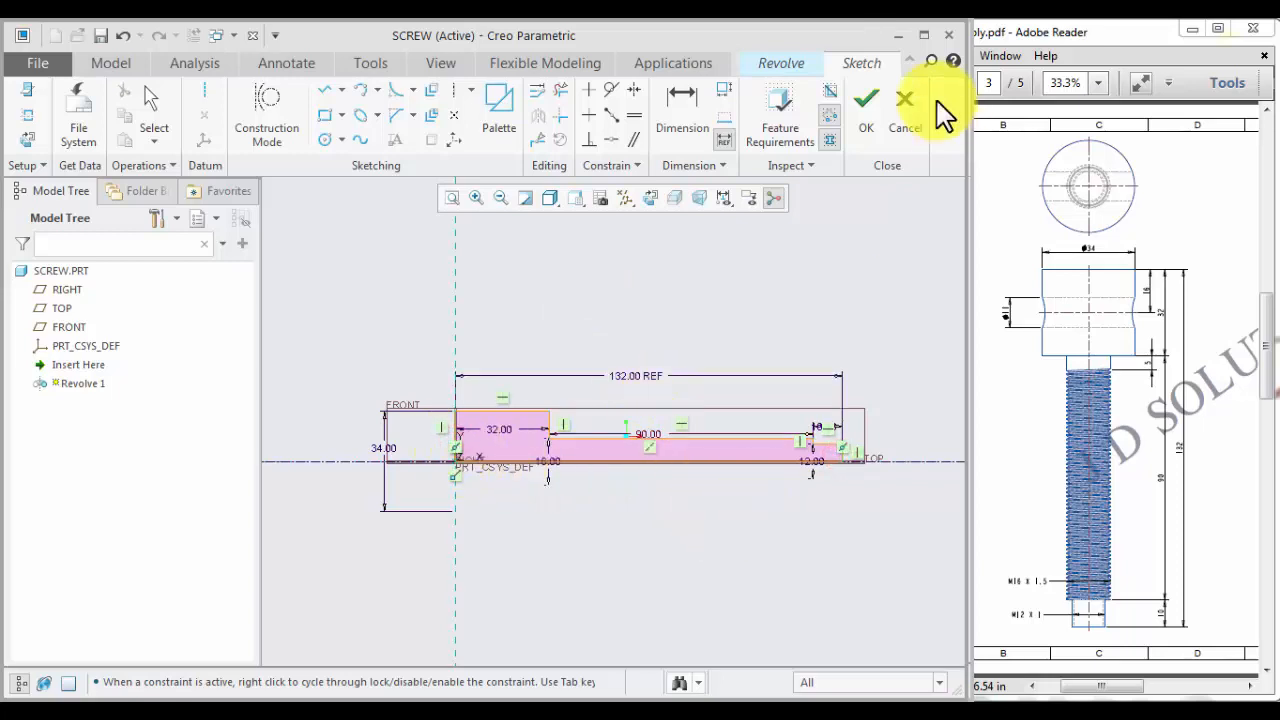
- Finish the profile sketch and complete the 360° revolve of the screw body
{"action": "left_click", "coordinate": [864, 118]}
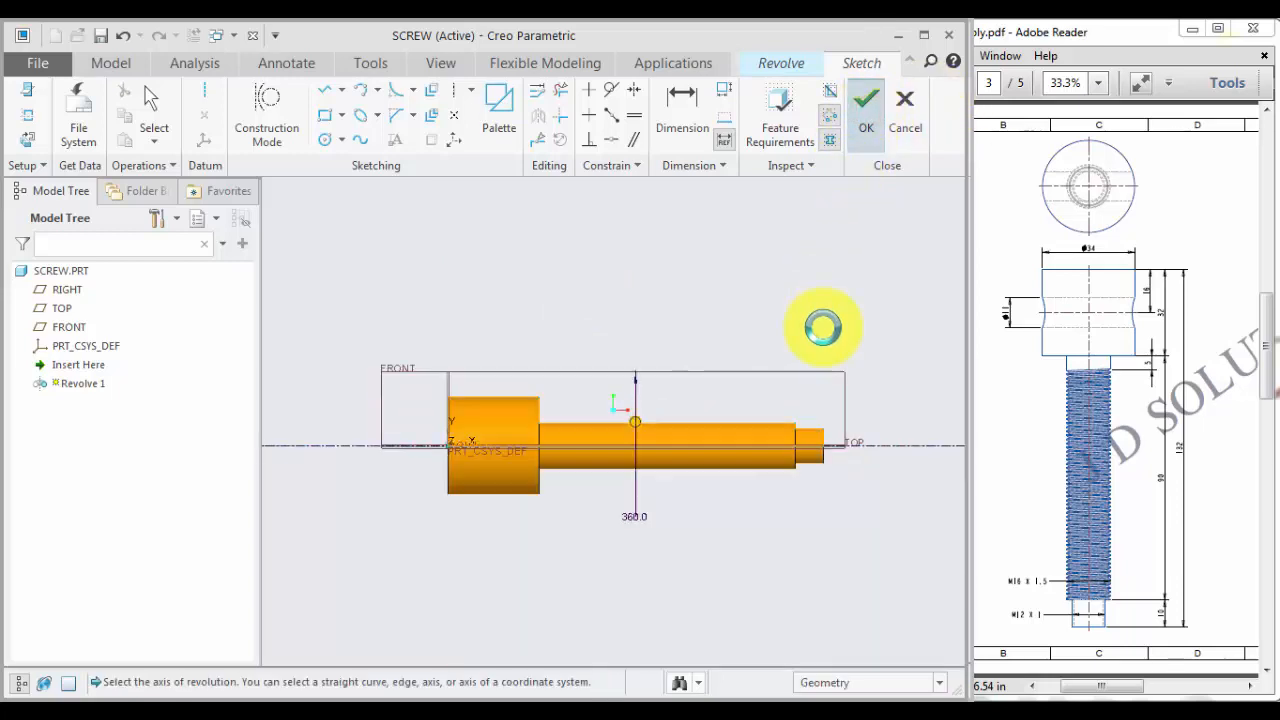
{"action": "left_click", "coordinate": [680, 114]}
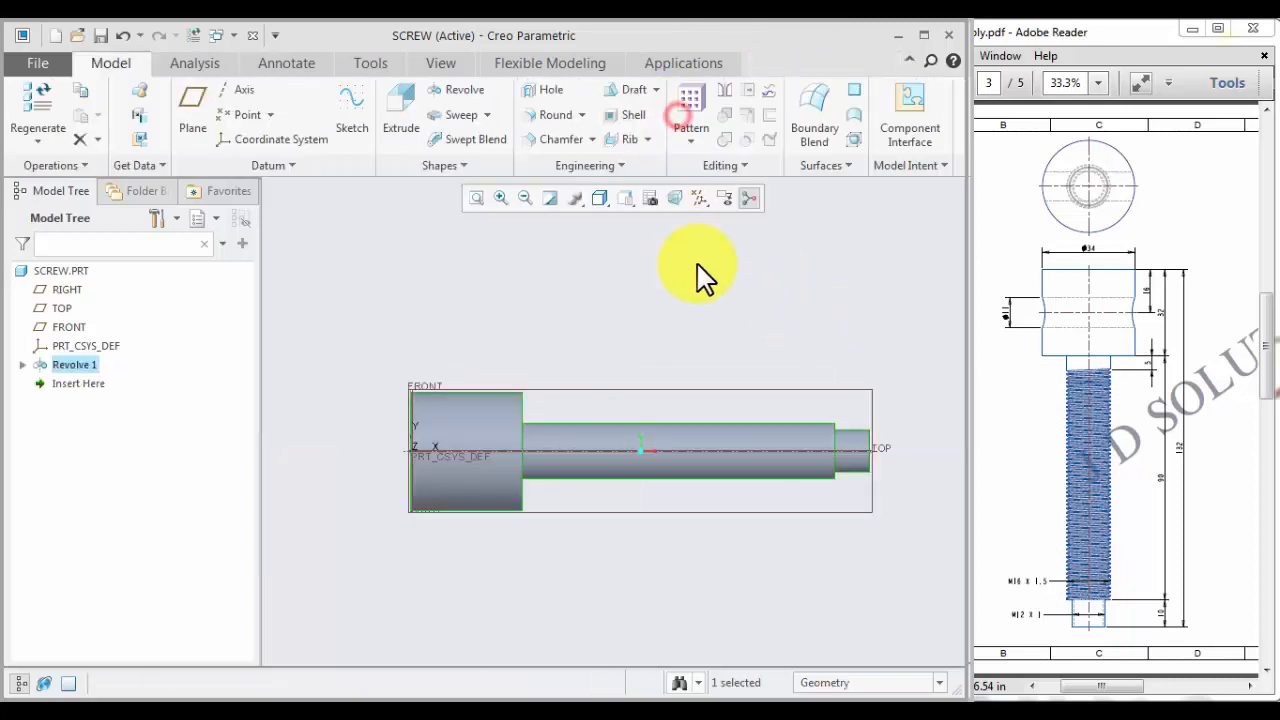
{"action": "left_click", "coordinate": [698, 265]}
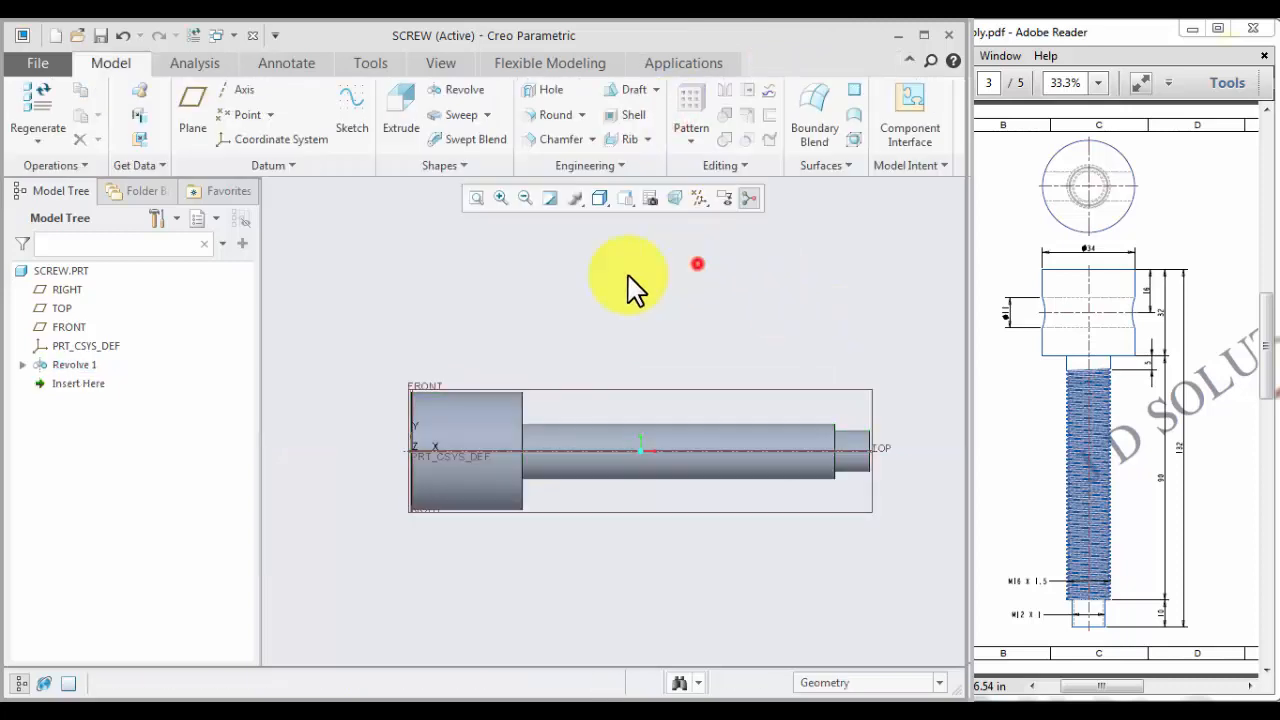
- Start an extrude on the FRONT plane and sketch a circle about 9 mm in diameter on the head's axis
{"action": "left_click", "coordinate": [428, 393]}
{"action": "left_click", "coordinate": [458, 282]}
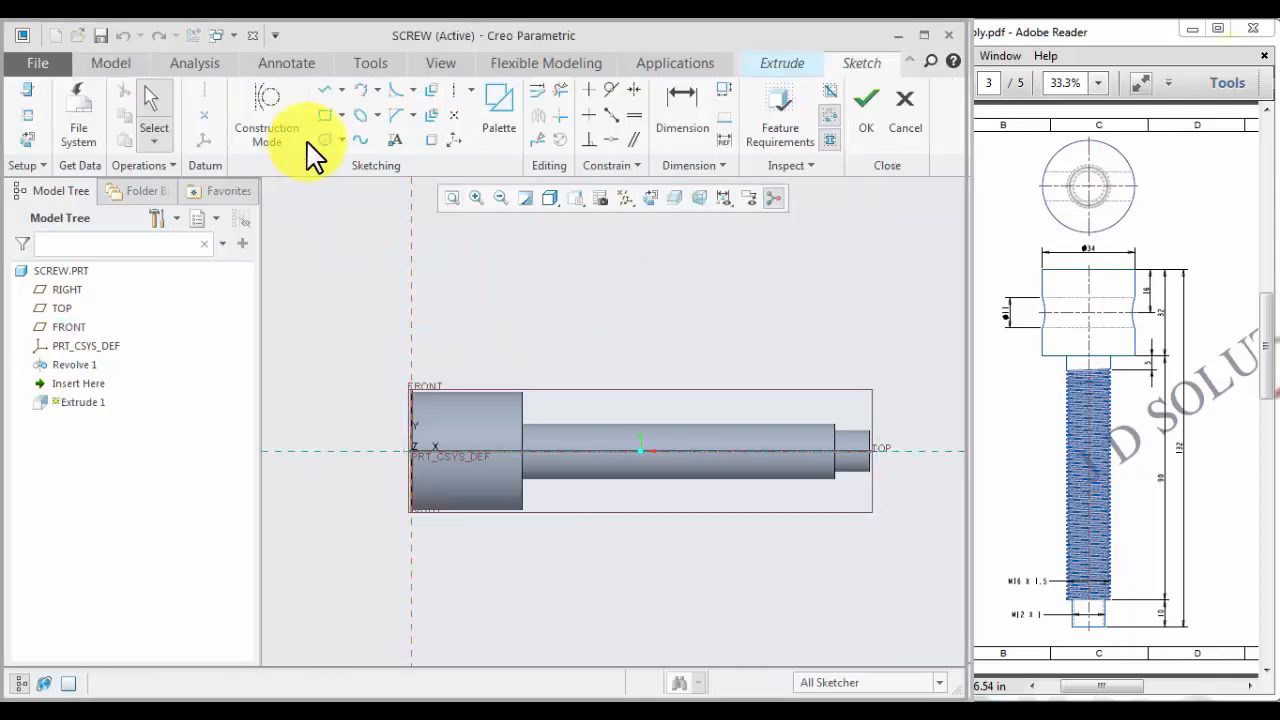
{"action": "left_click", "coordinate": [322, 140]}
{"action": "scroll", "coordinate": [430, 470], "scroll_direction": "up", "scroll_amount": 3}
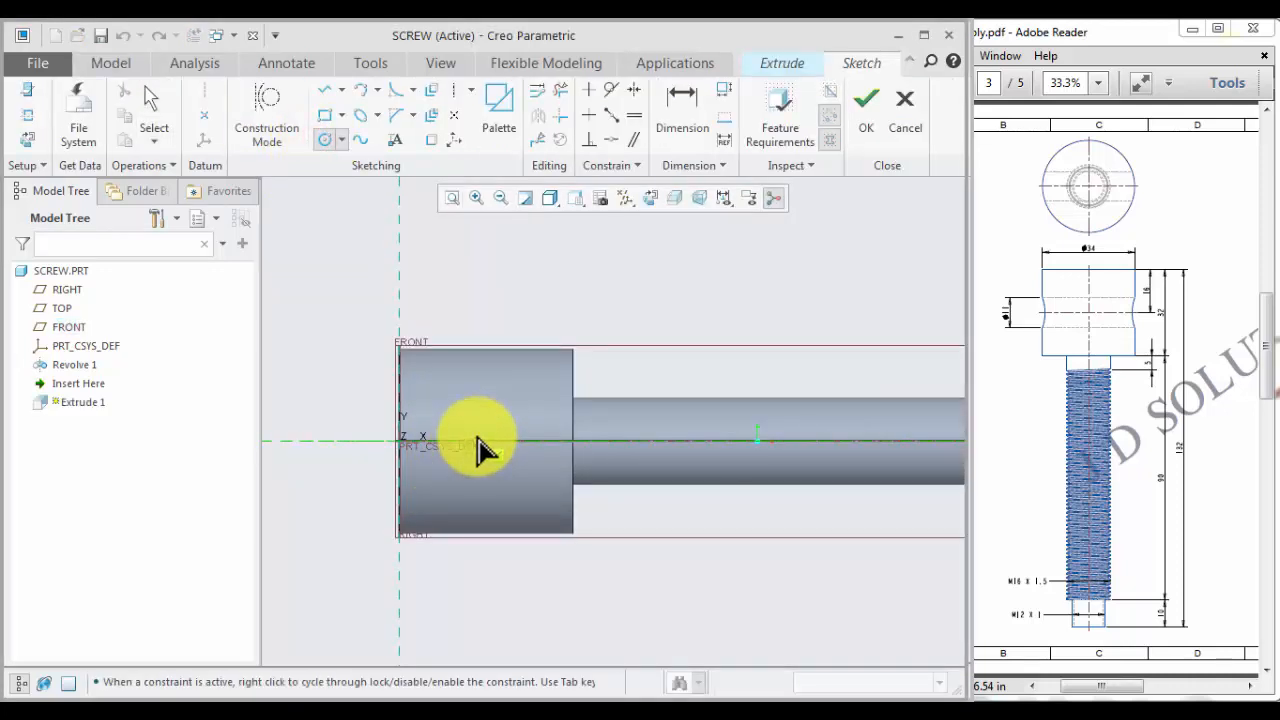
{"action": "left_click", "coordinate": [478, 437]}
{"action": "left_click", "coordinate": [493, 458]}
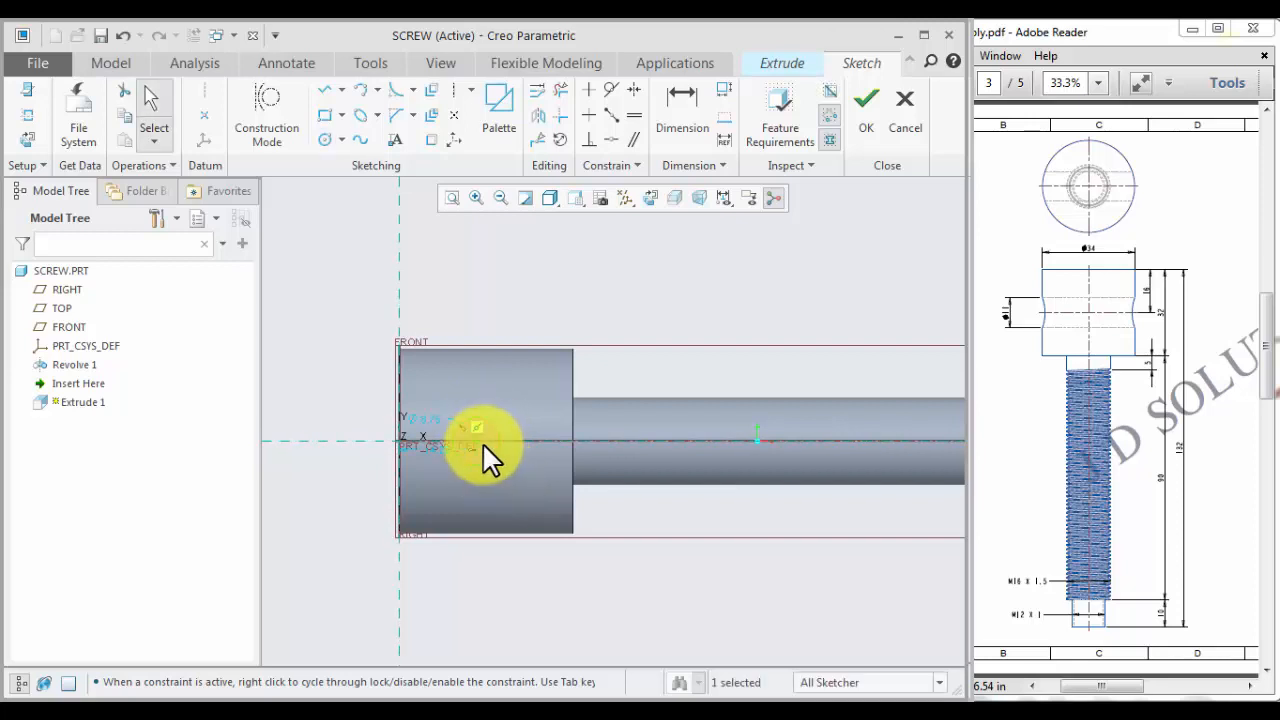
- Place the circle's centre 16 mm from the head's end and set its diameter to 11 mm
{"action": "scroll", "coordinate": [486, 451], "scroll_direction": "up", "scroll_amount": 3}
{"action": "scroll", "coordinate": [479, 447], "scroll_direction": "down", "scroll_amount": 2}
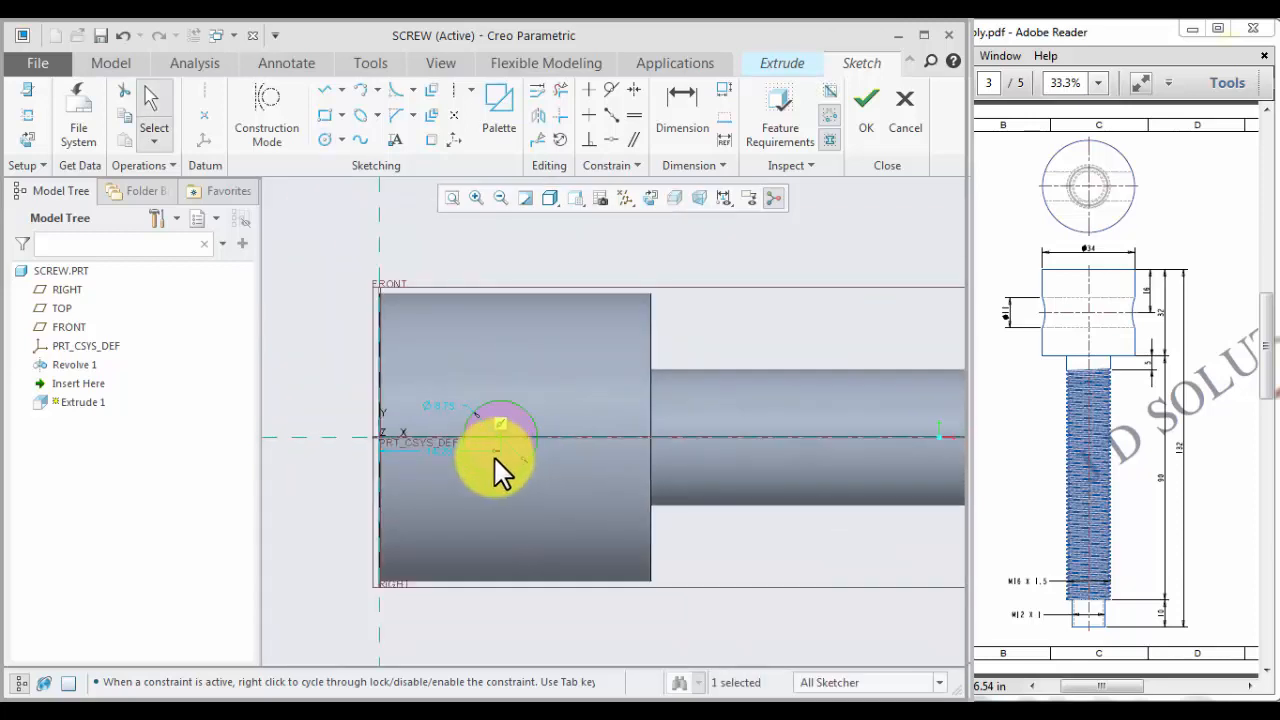
{"action": "double_click", "coordinate": [444, 452]}
{"action": "type", "text": "1"}
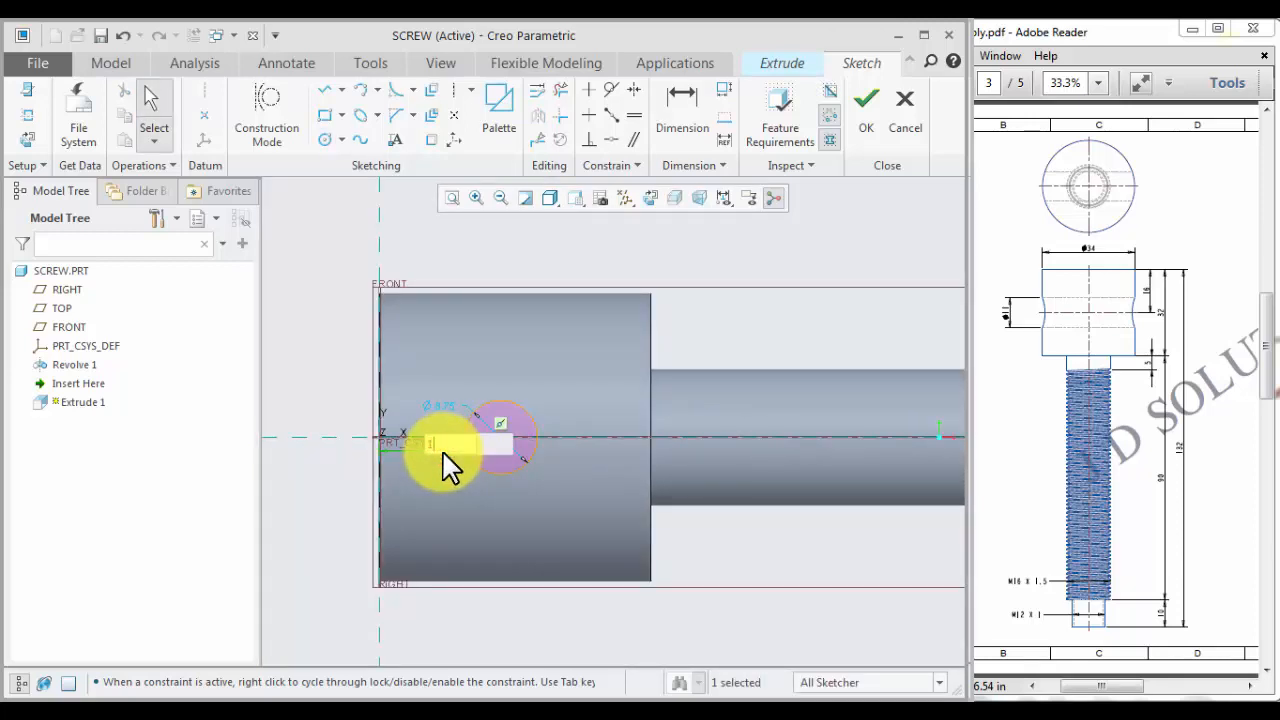
{"action": "type", "text": "6"}
{"action": "key", "text": "Return"}
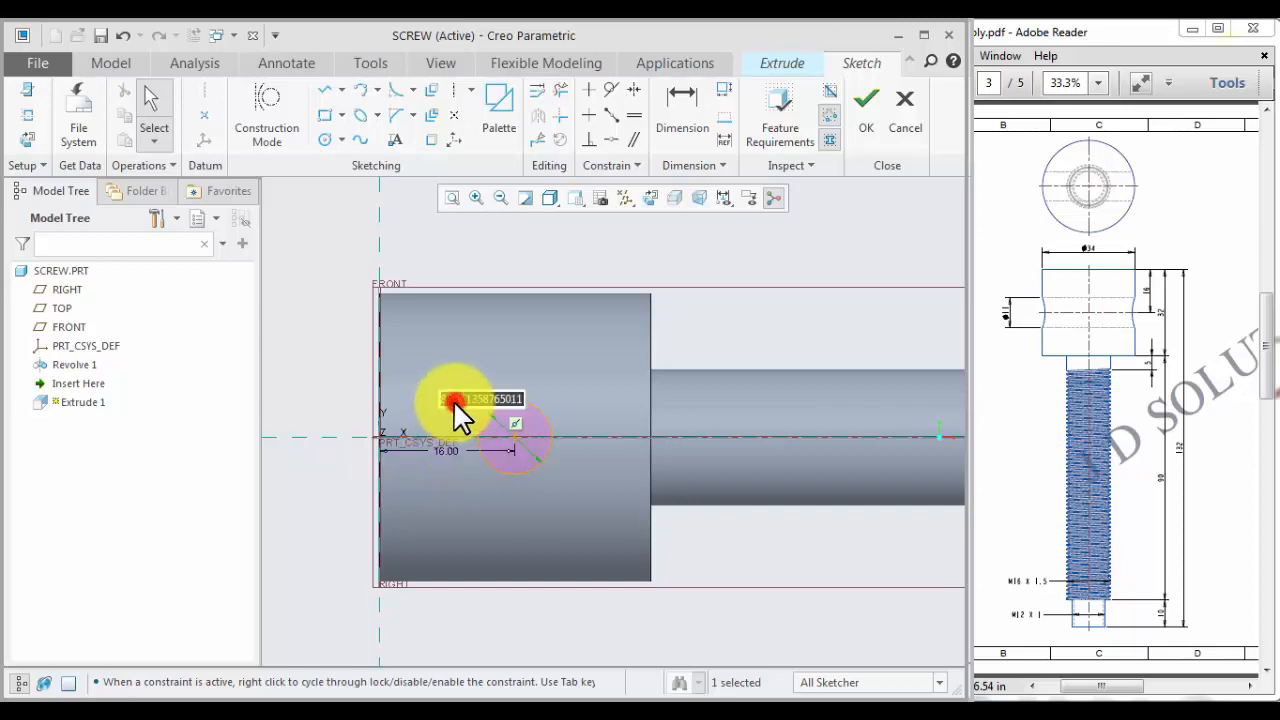
{"action": "type", "text": "11"}
{"action": "key", "text": "Return"}
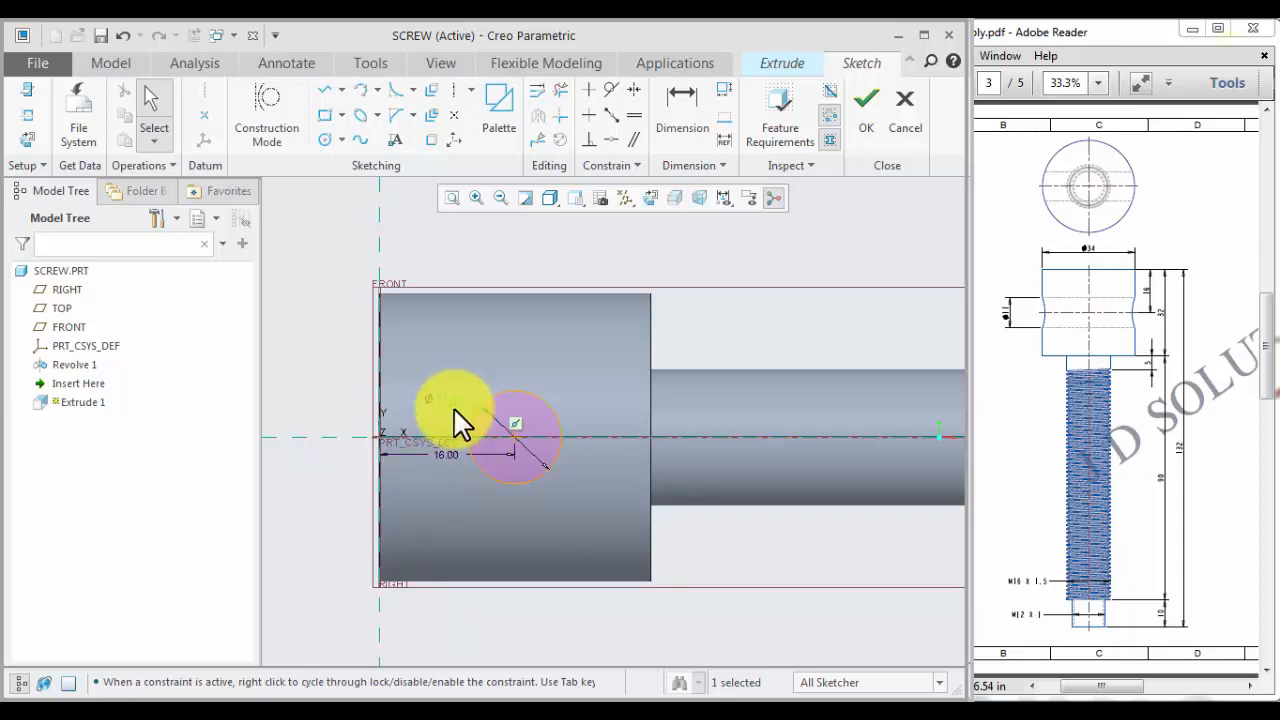
- Finish the circle sketch and cut it from the head with Through All depth on both sides
{"action": "left_click", "coordinate": [864, 112]}
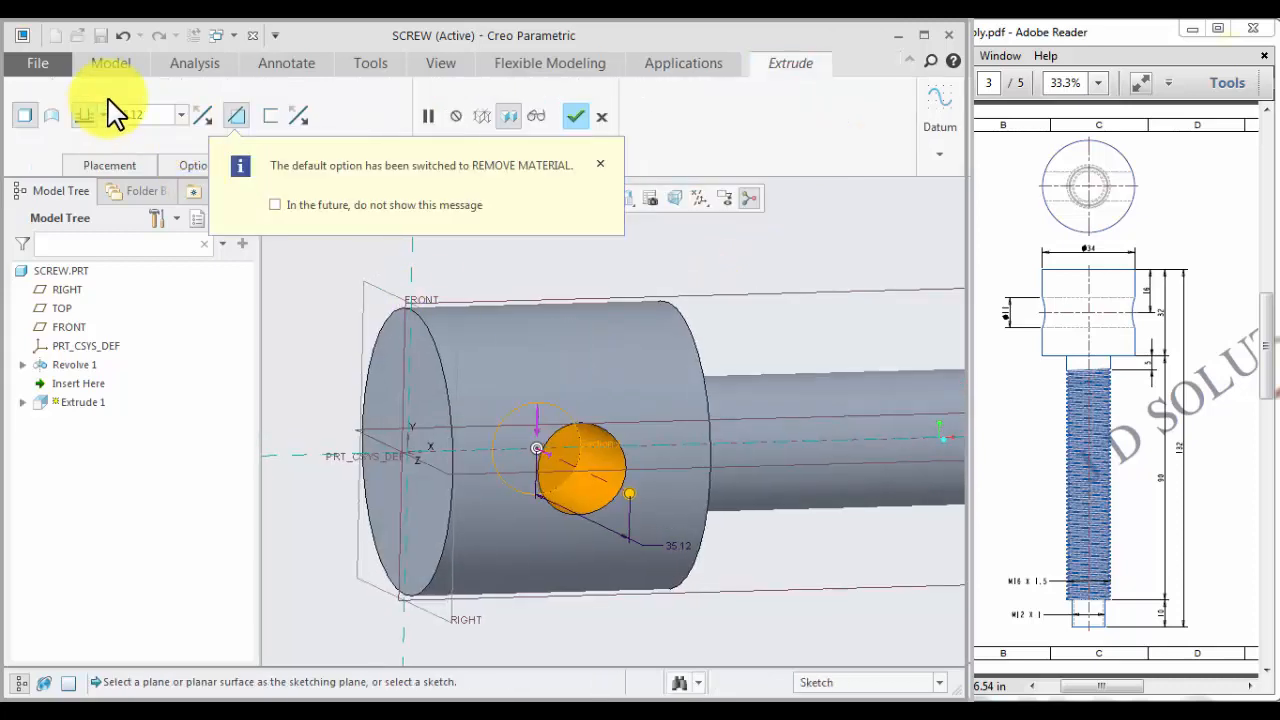
{"action": "left_click", "coordinate": [103, 108]}
{"action": "left_click", "coordinate": [85, 232]}
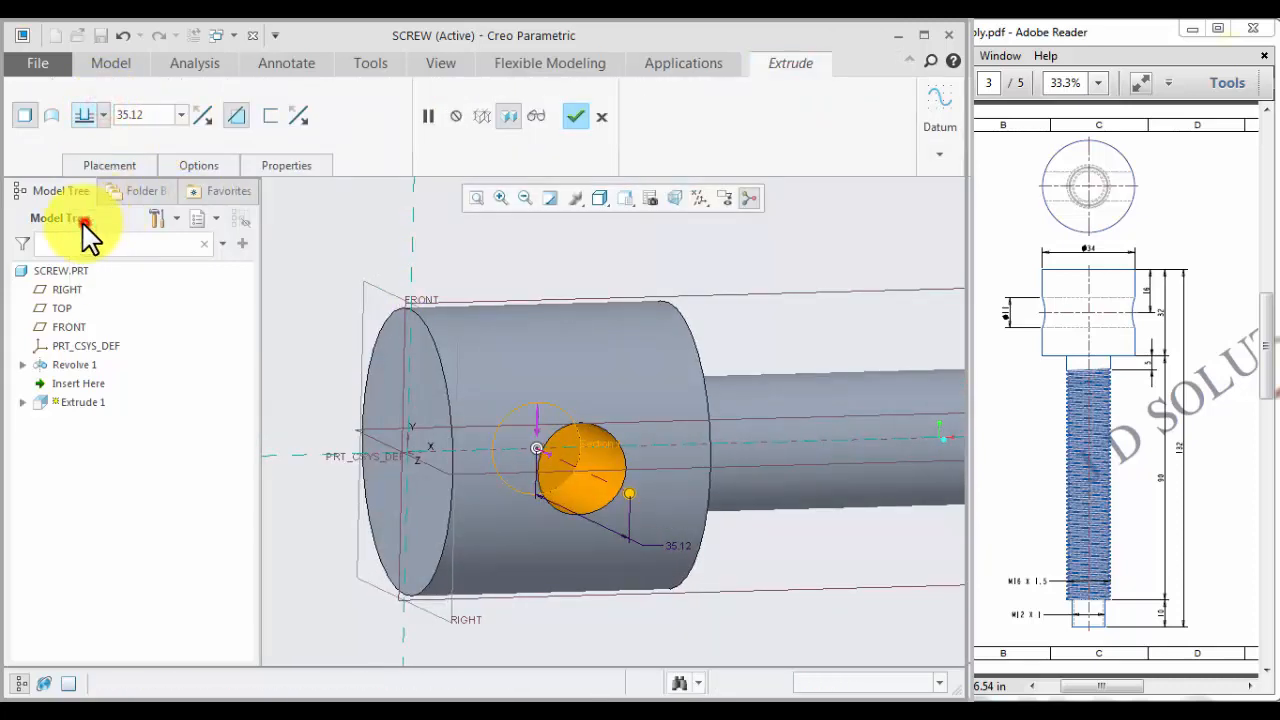
{"action": "left_click", "coordinate": [200, 166]}
{"action": "left_click", "coordinate": [300, 268]}
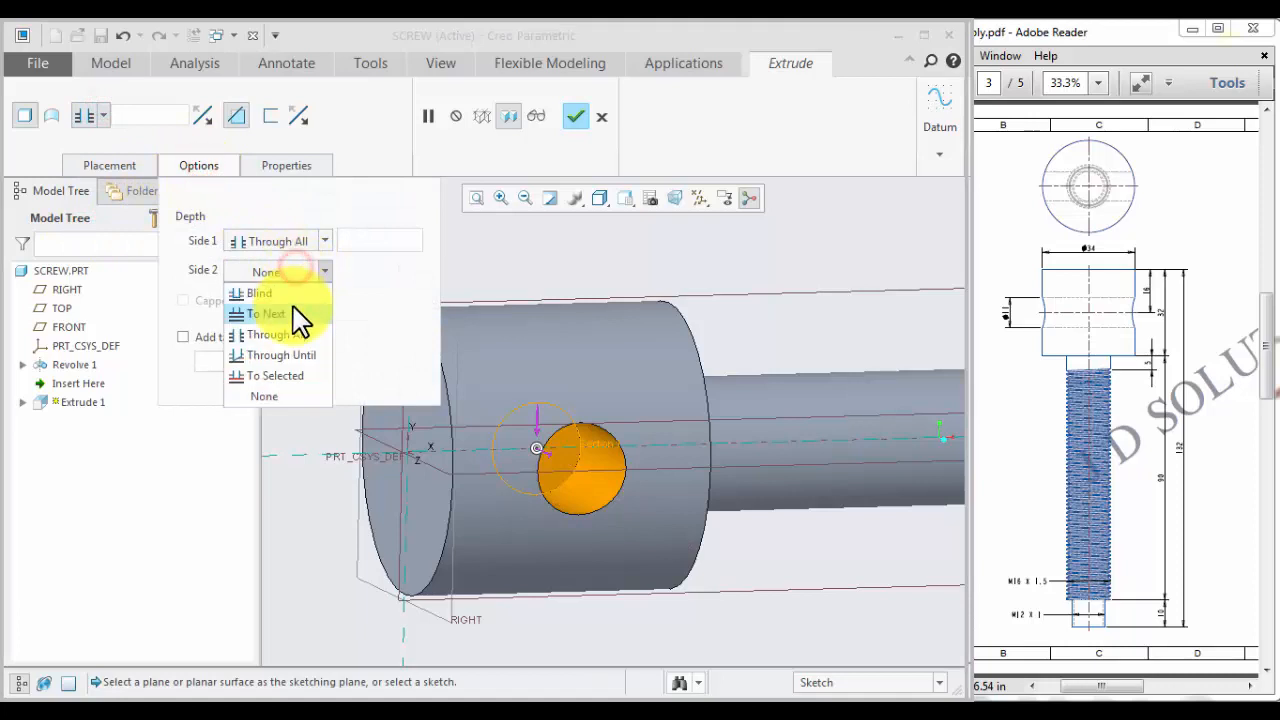
{"action": "left_click", "coordinate": [296, 335]}
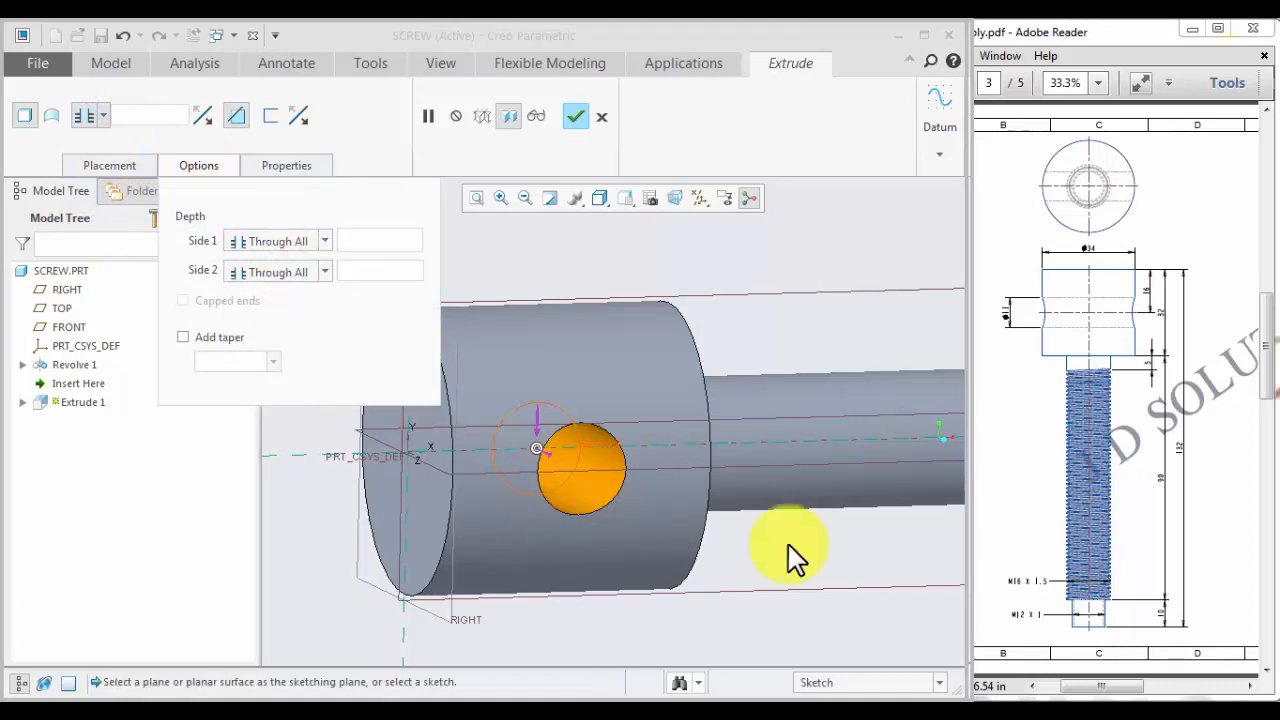
{"action": "left_click", "coordinate": [321, 269]}
{"action": "left_click", "coordinate": [312, 335]}
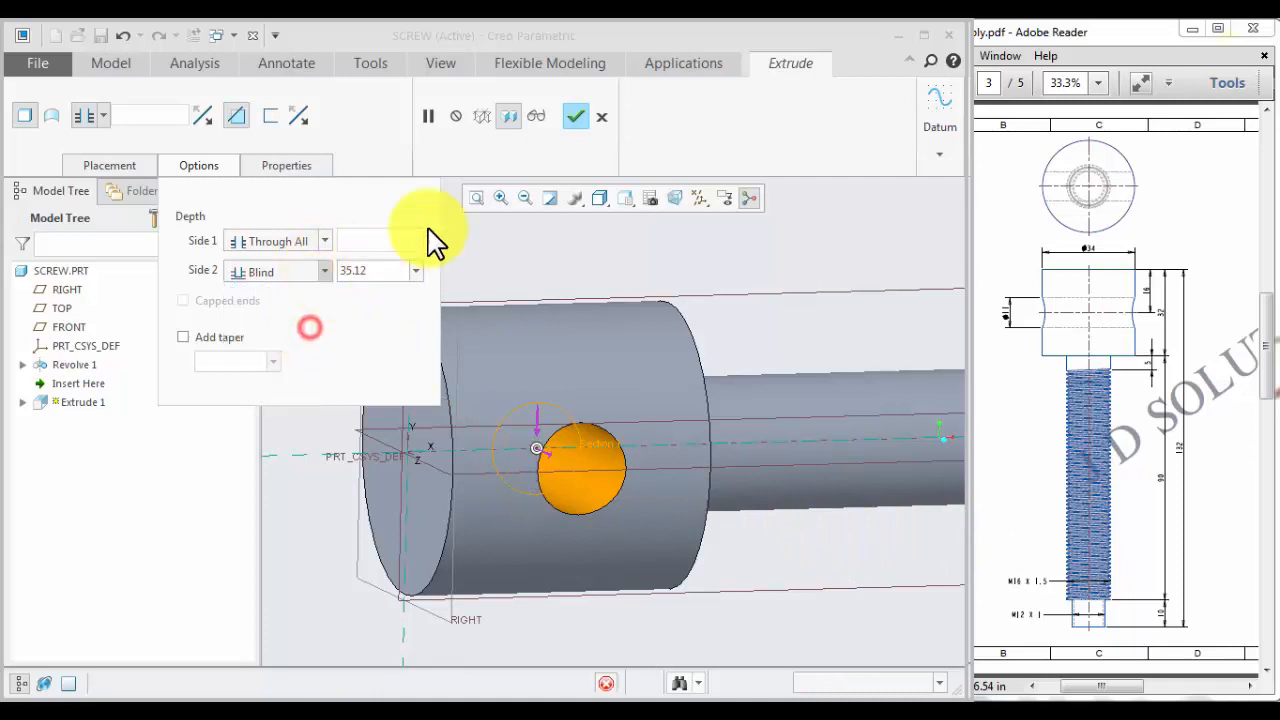
{"action": "left_click", "coordinate": [576, 116]}
- Start a standard ISO cosmetic thread on the long shank's cylindrical surface, beginning at the shoulder face next to the small tip
{"action": "scroll", "coordinate": [483, 327], "scroll_direction": "up", "scroll_amount": 6}
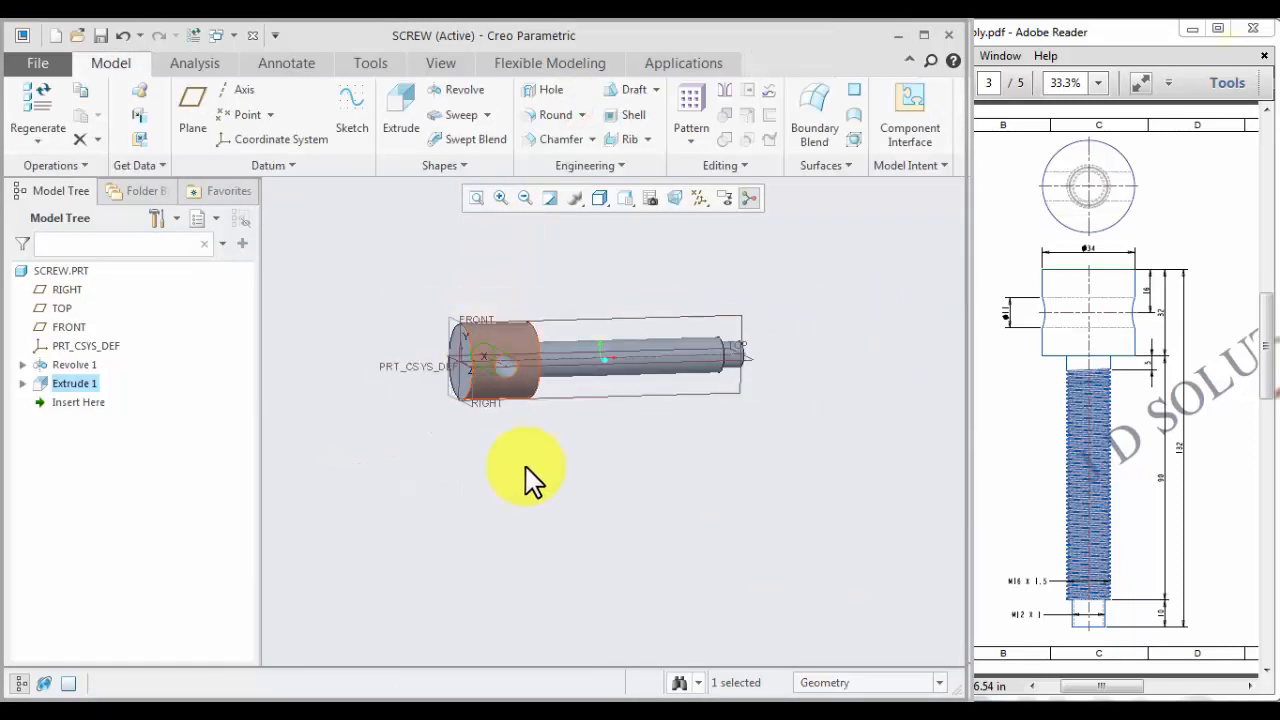
{"action": "middle_click_drag", "start_coordinate": [592, 387], "coordinate": [531, 400]}
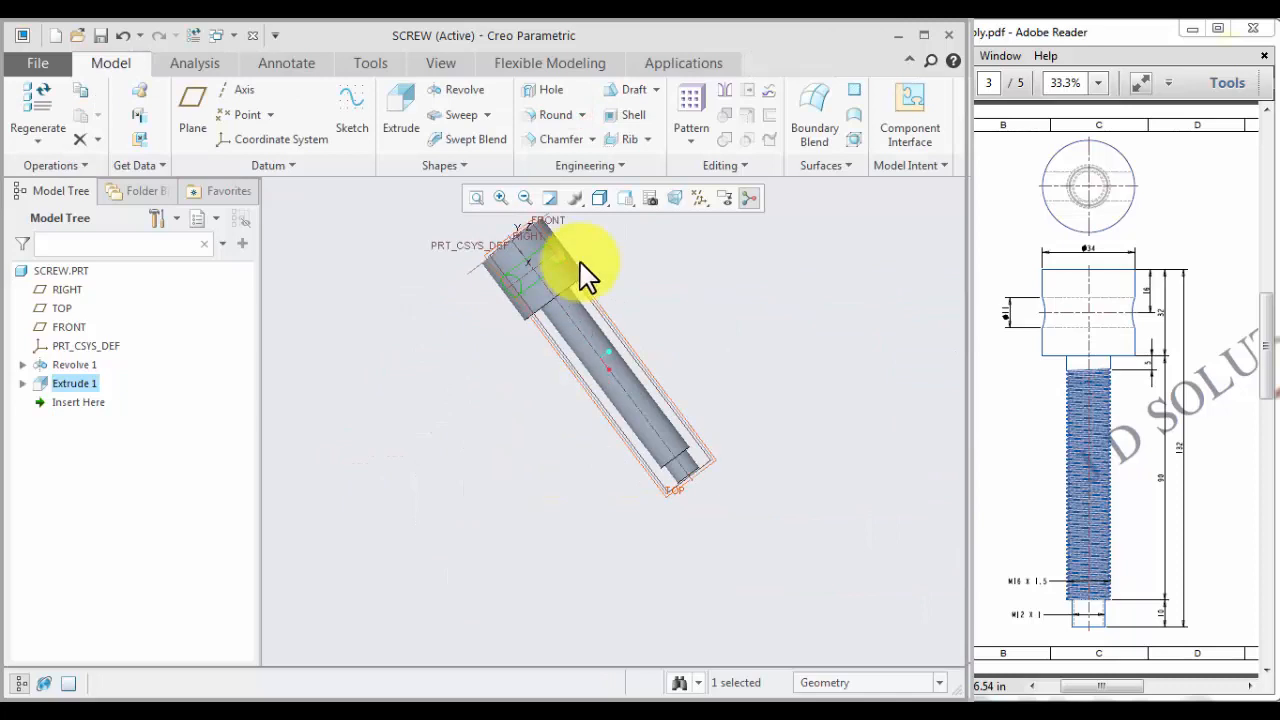
{"action": "scroll", "coordinate": [591, 263], "scroll_direction": "down", "scroll_amount": 3}
{"action": "middle_click_drag", "start_coordinate": [618, 393], "coordinate": [649, 349]}
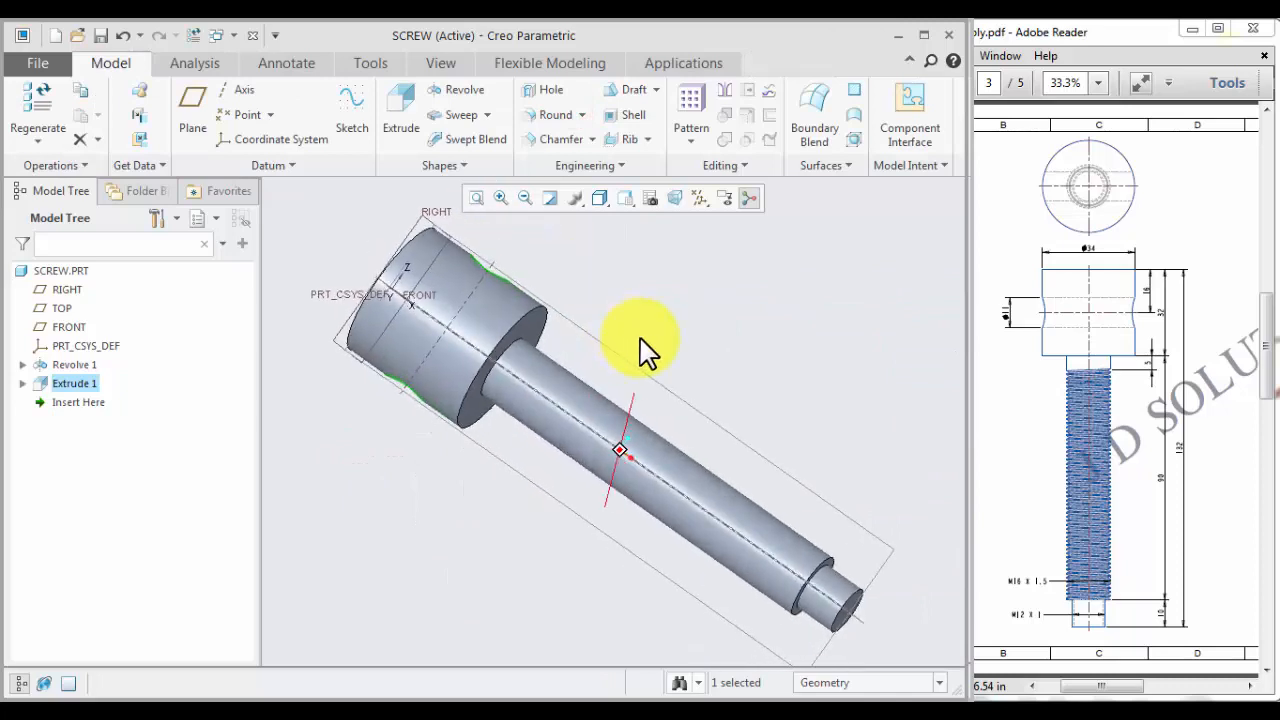
{"action": "left_click", "coordinate": [786, 291]}
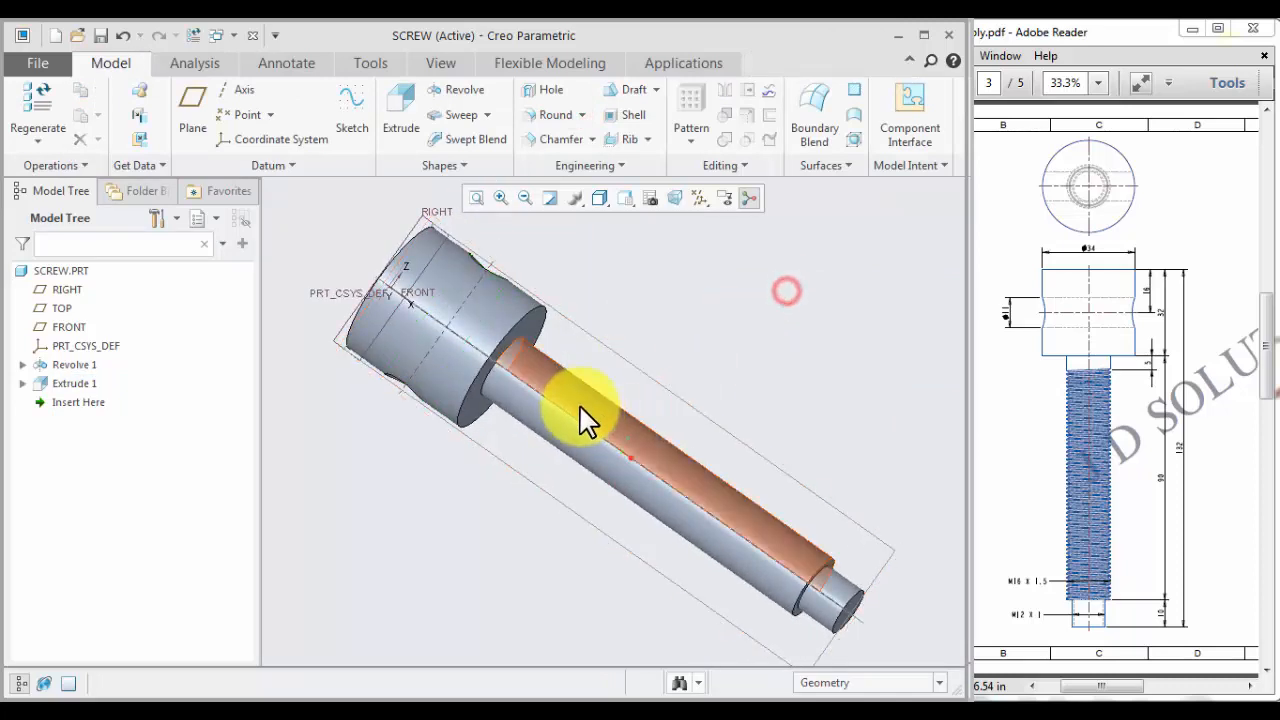
{"action": "left_click", "coordinate": [614, 166]}
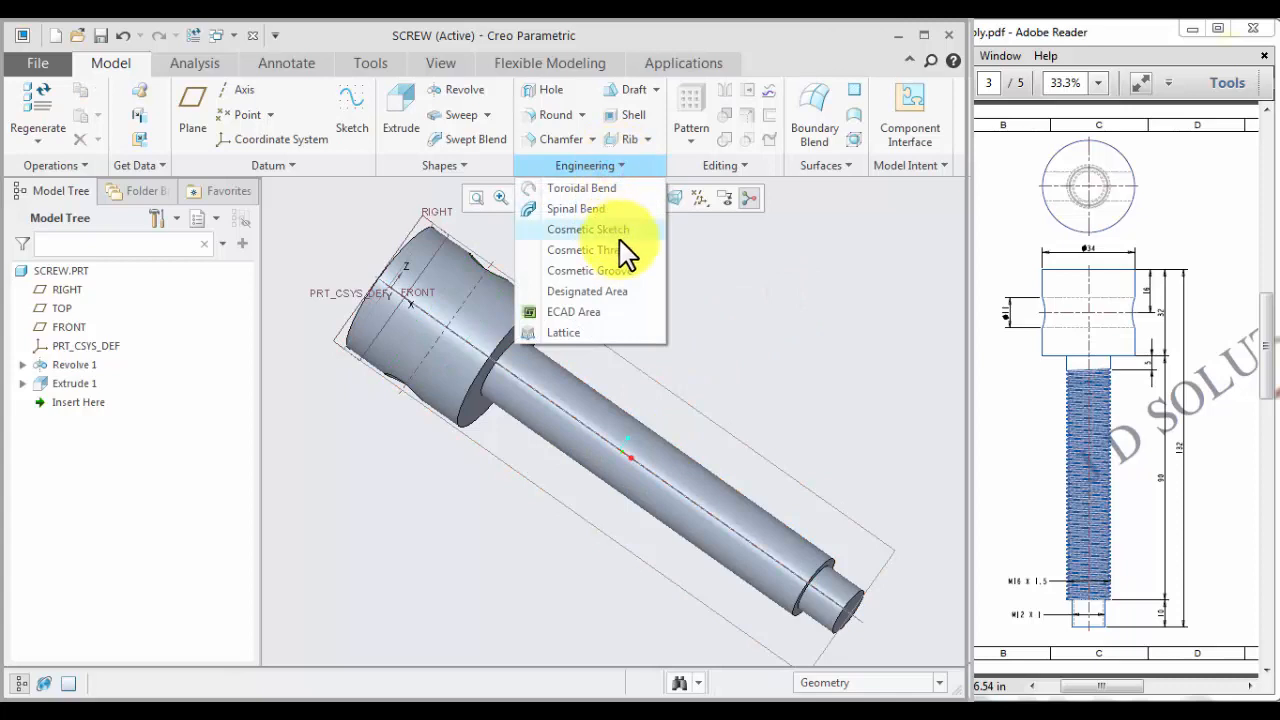
{"action": "left_click", "coordinate": [620, 247]}
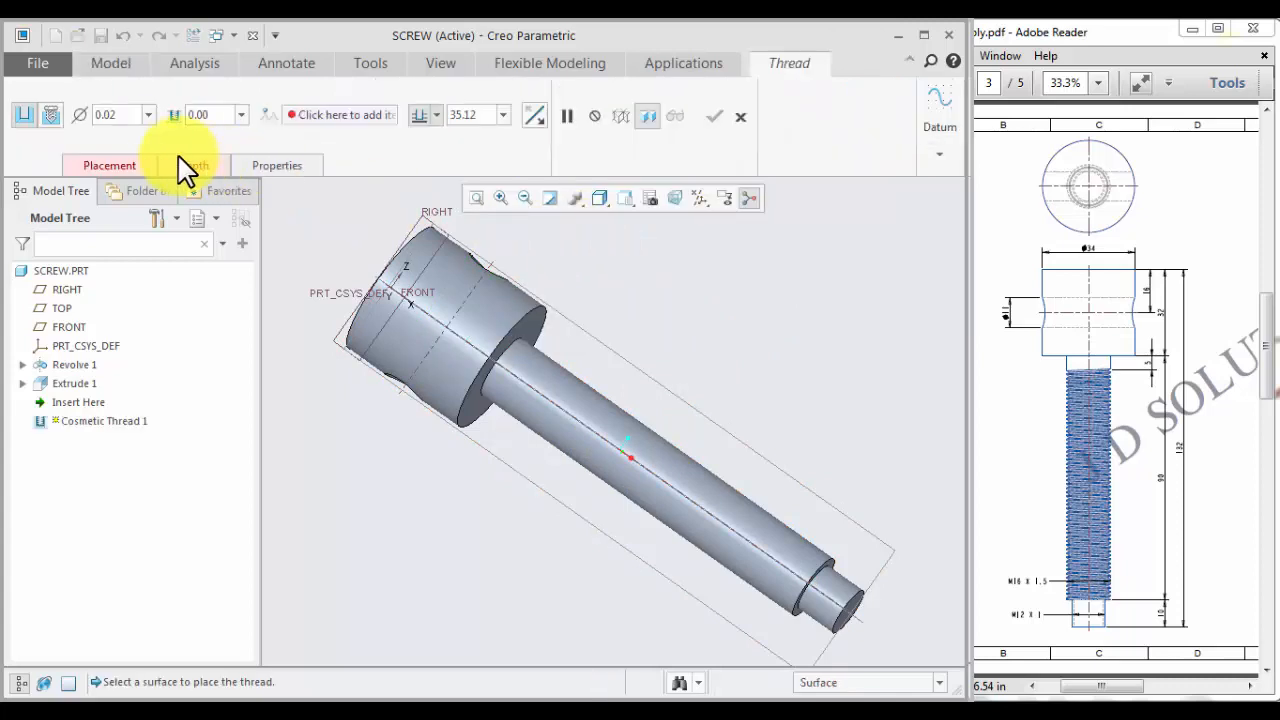
{"action": "left_click", "coordinate": [762, 545]}
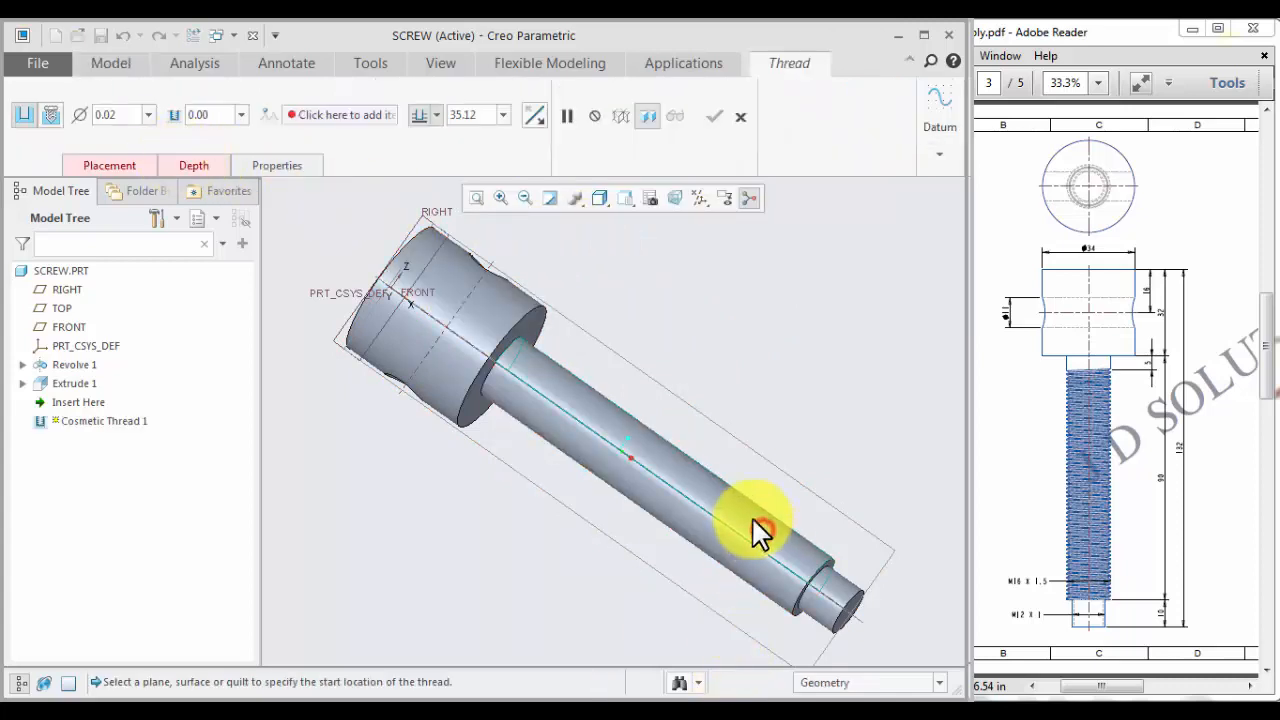
{"action": "left_click", "coordinate": [55, 114]}
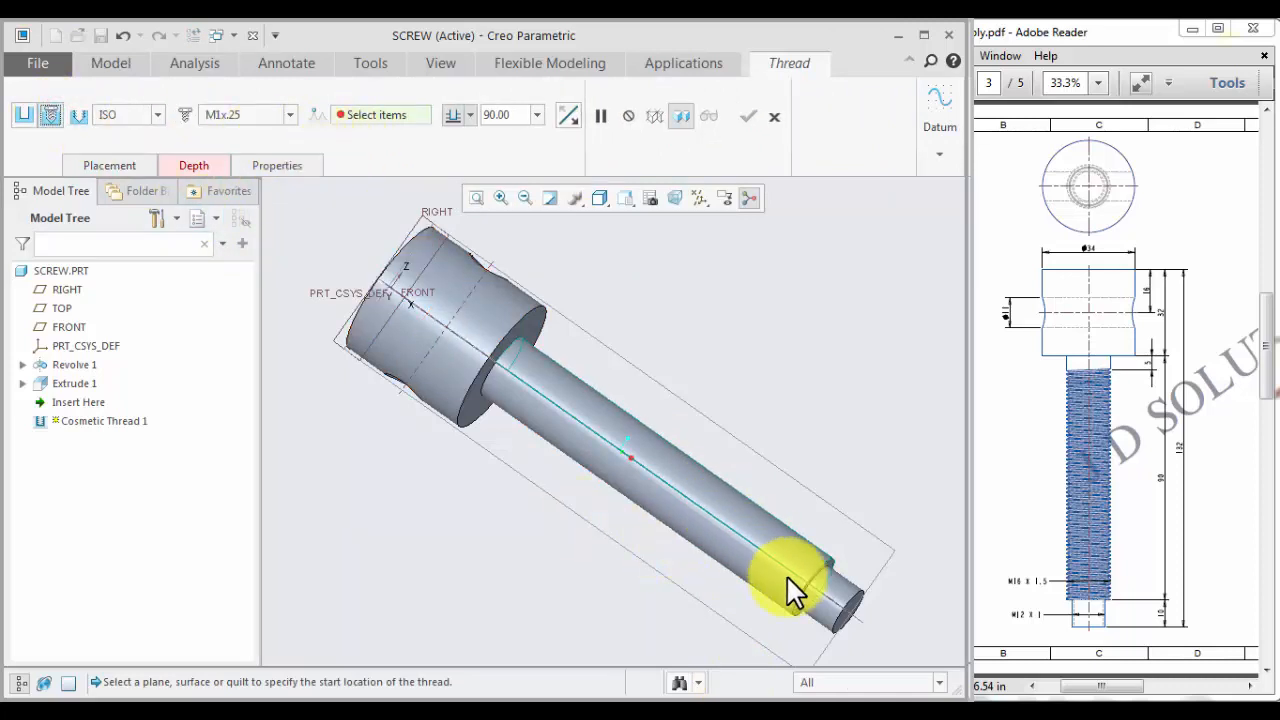
{"action": "scroll", "coordinate": [834, 623], "scroll_direction": "down", "scroll_amount": 4}
{"action": "left_click", "coordinate": [832, 495]}
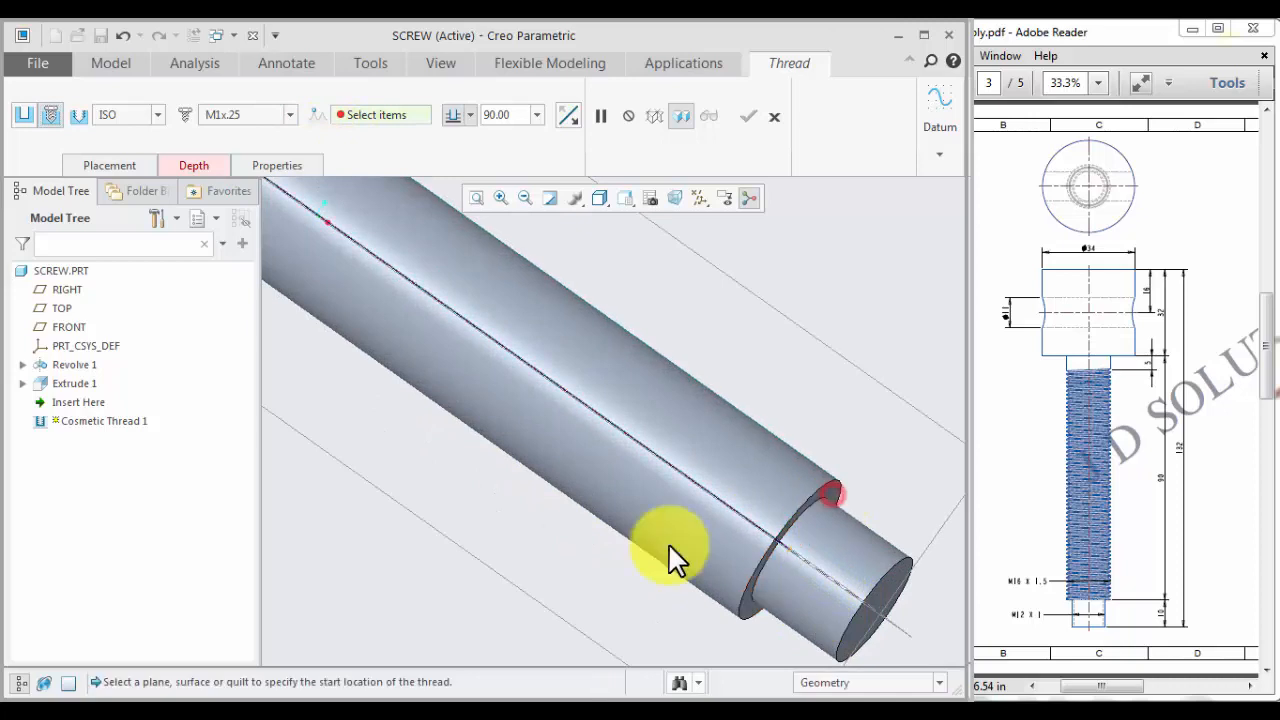
- Set the shank's cosmetic thread depth to 85 mm
{"action": "scroll", "coordinate": [522, 578], "scroll_direction": "up", "scroll_amount": 7}
{"action": "scroll", "coordinate": [410, 508], "scroll_direction": "down", "scroll_amount": 2}
{"action": "scroll", "coordinate": [410, 508], "scroll_direction": "down", "scroll_amount": 1}
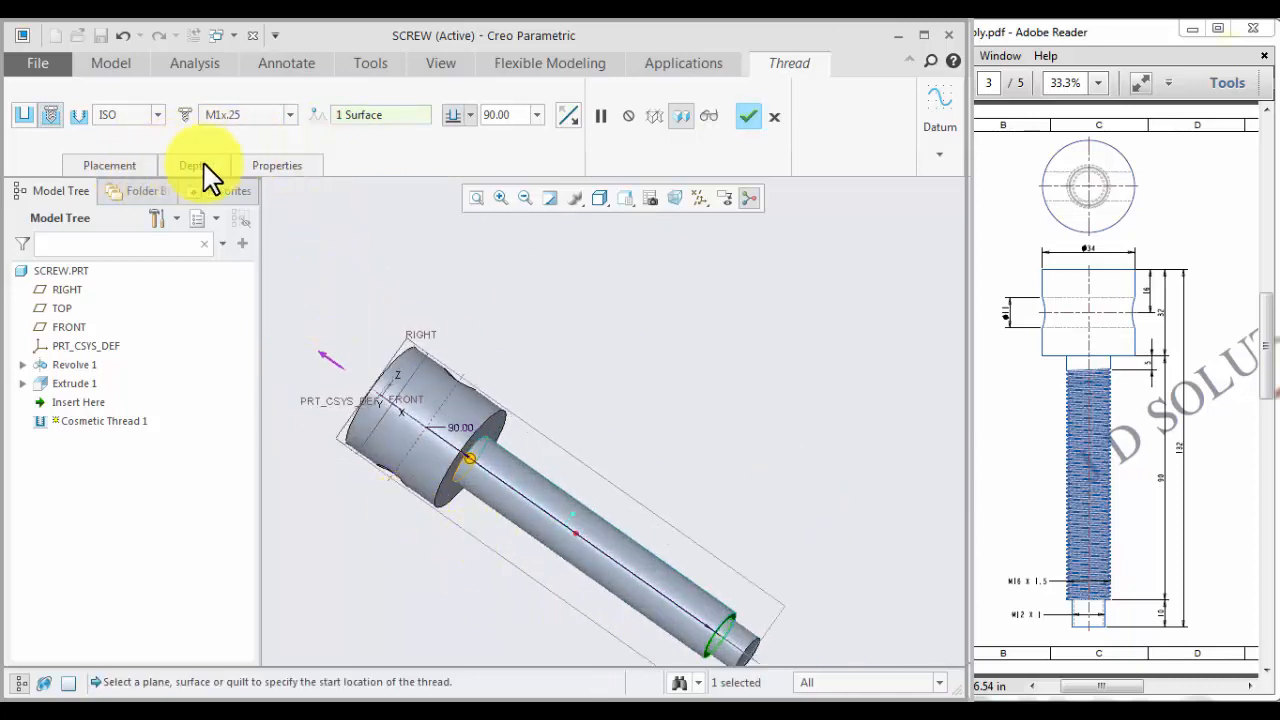
{"action": "left_click", "coordinate": [514, 114]}
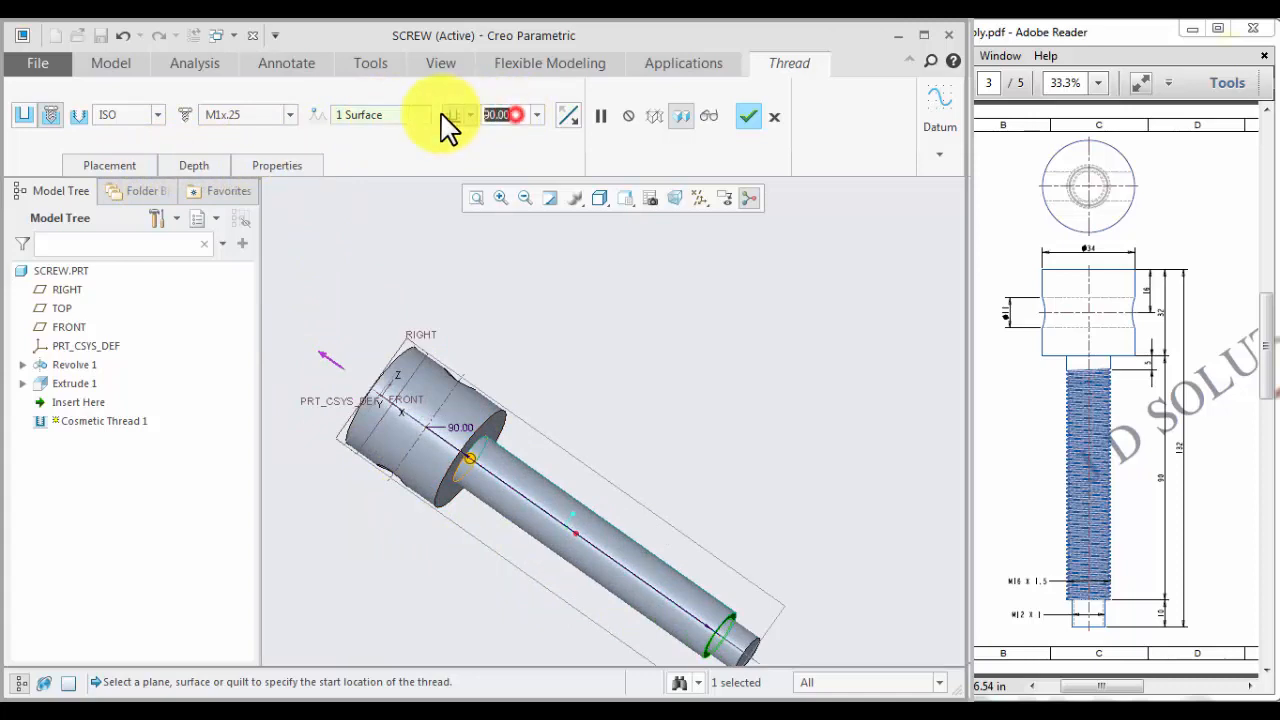
{"action": "type", "text": "85"}
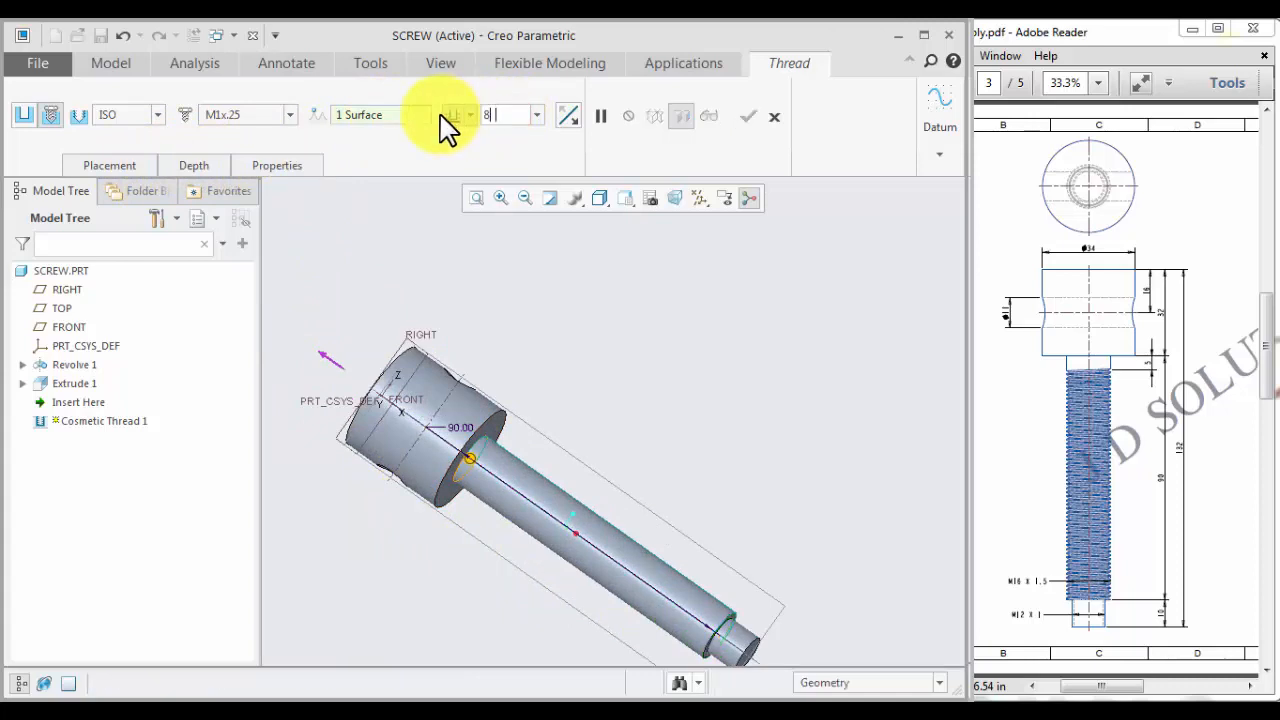
{"action": "key", "text": "Return"}
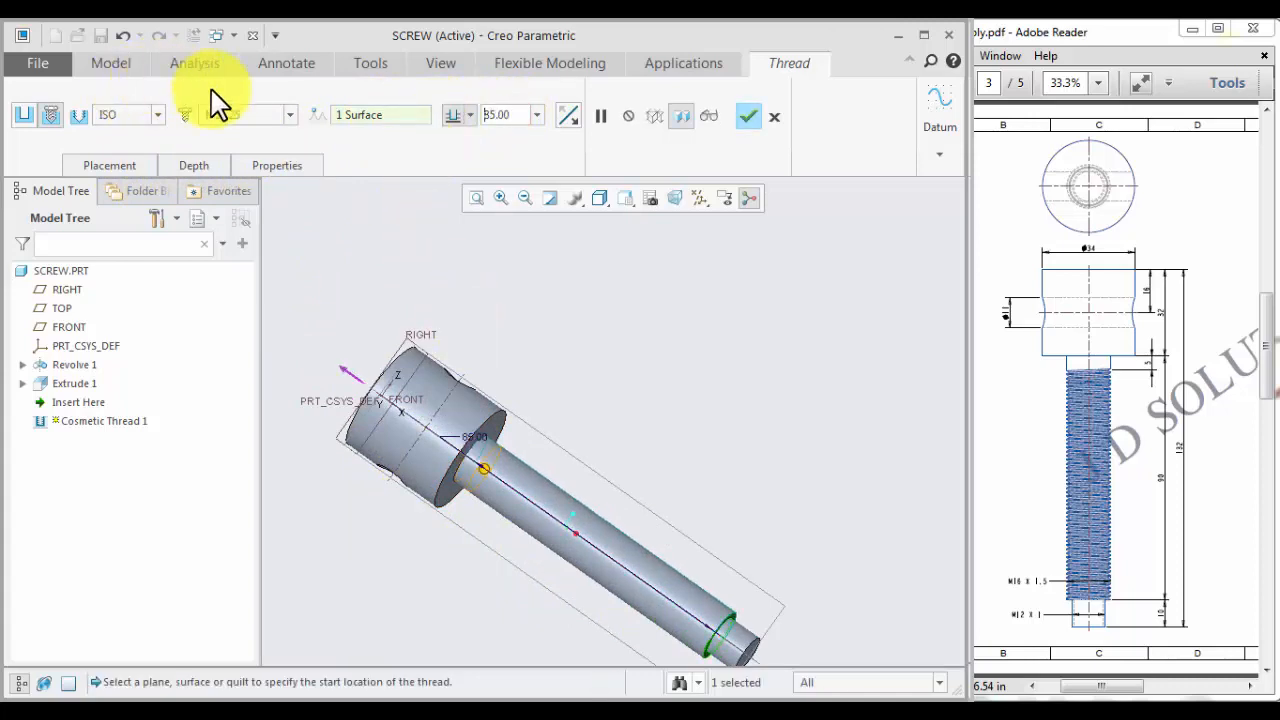
- Choose the M16x1.5 size for the shank's cosmetic thread and complete the feature
{"action": "left_click", "coordinate": [255, 114]}
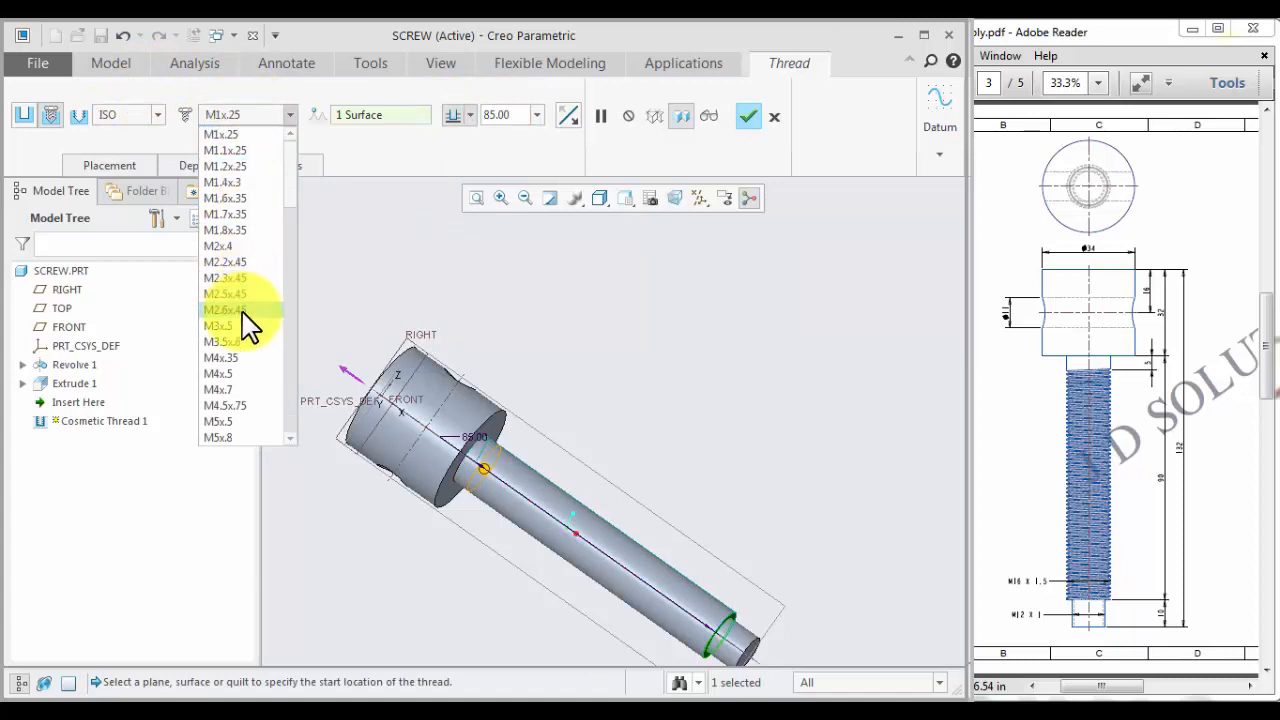
{"action": "scroll", "coordinate": [237, 390], "scroll_direction": "down", "scroll_amount": 10}
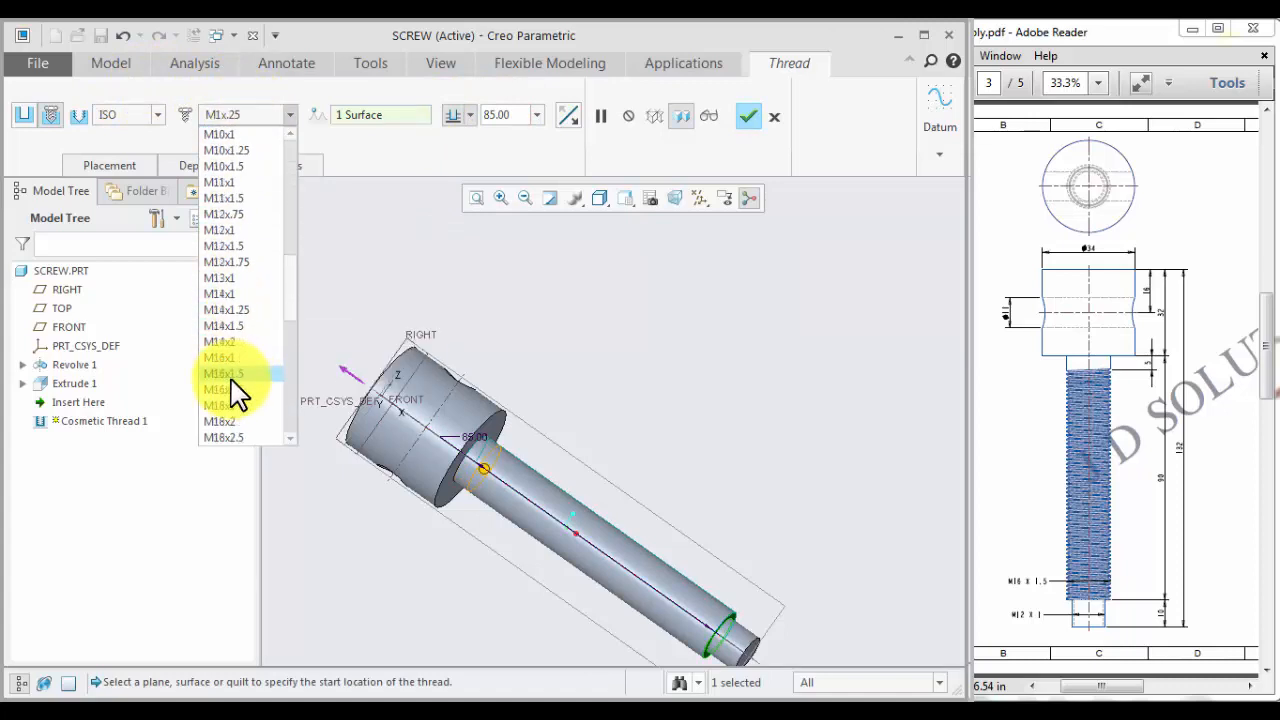
{"action": "left_click", "coordinate": [252, 370]}
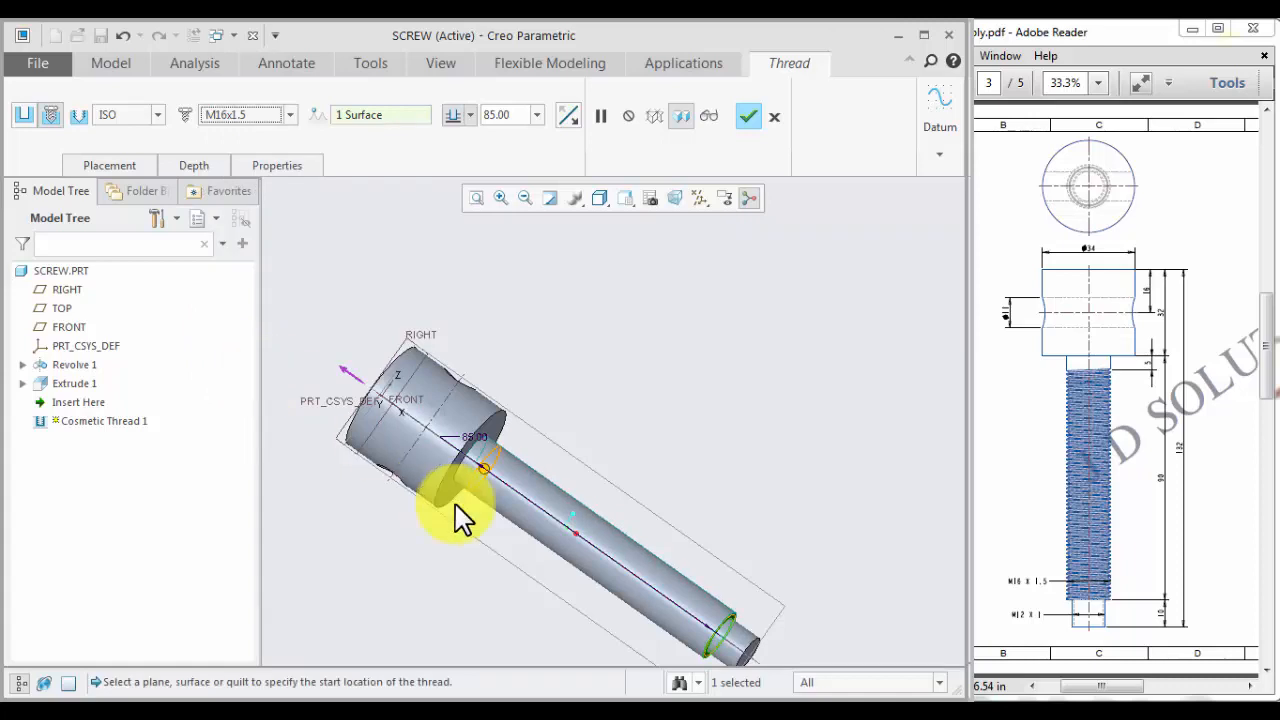
{"action": "scroll", "coordinate": [560, 355], "scroll_direction": "down", "scroll_amount": 3}
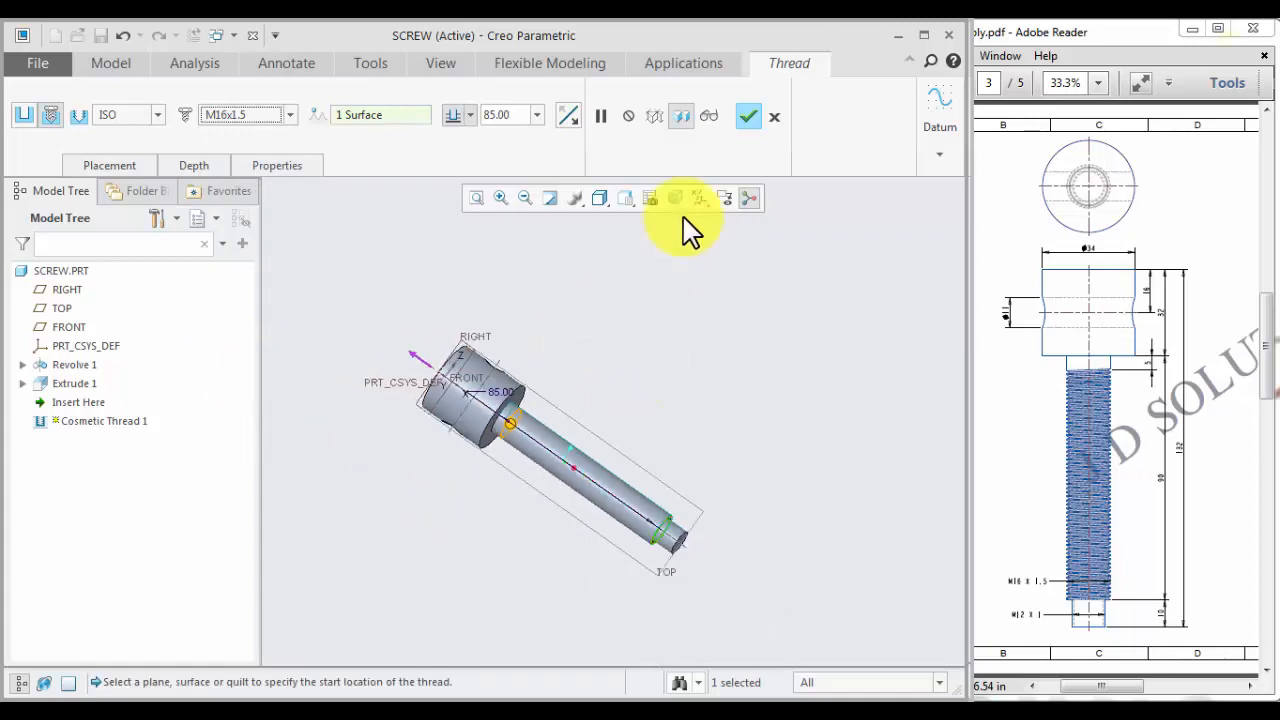
{"action": "left_click", "coordinate": [748, 116]}
{"action": "left_click", "coordinate": [710, 346]}
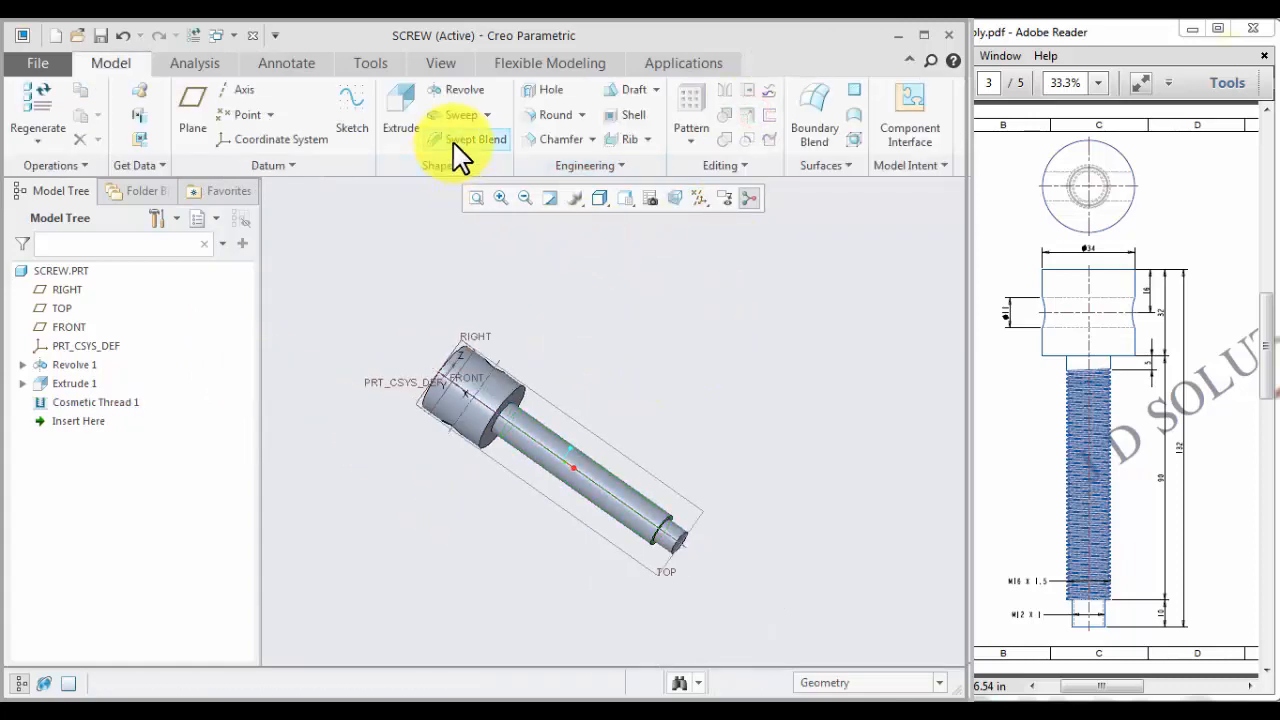
- Start a second cosmetic thread as standard ISO on the small tip's cylindrical surface, beginning at the tip's end face
{"action": "left_click", "coordinate": [548, 163]}
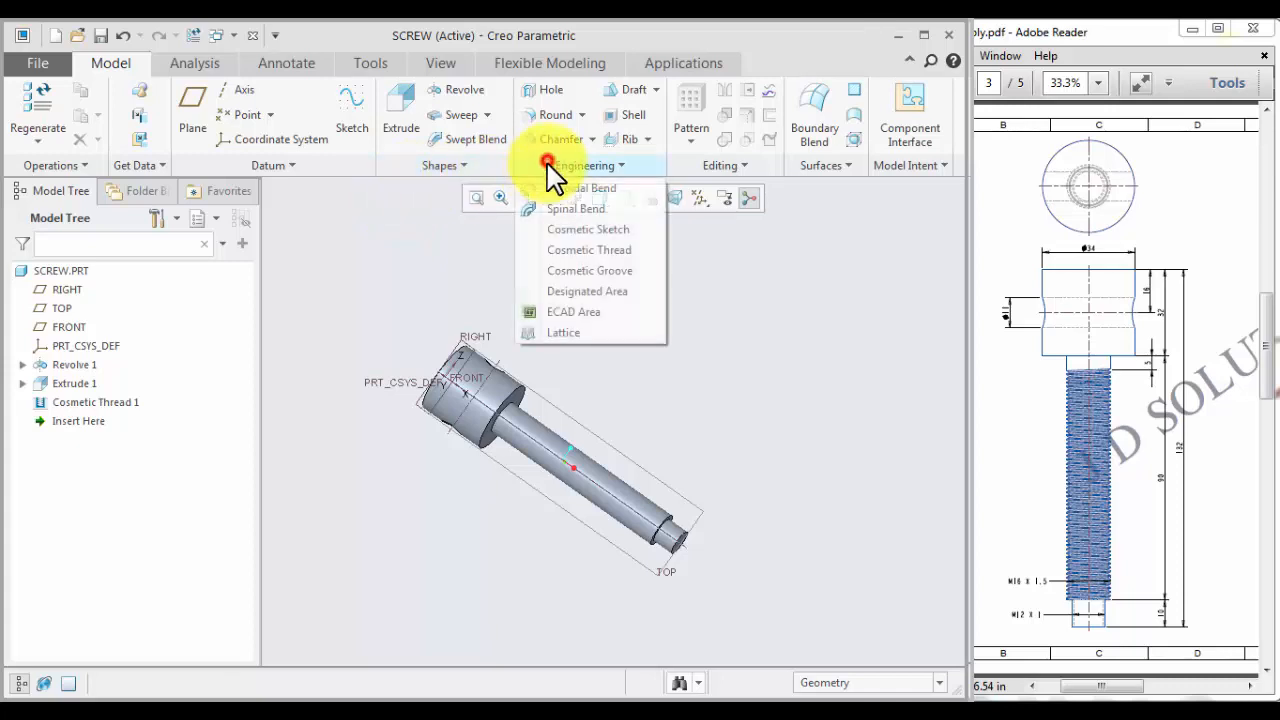
{"action": "left_click", "coordinate": [593, 250]}
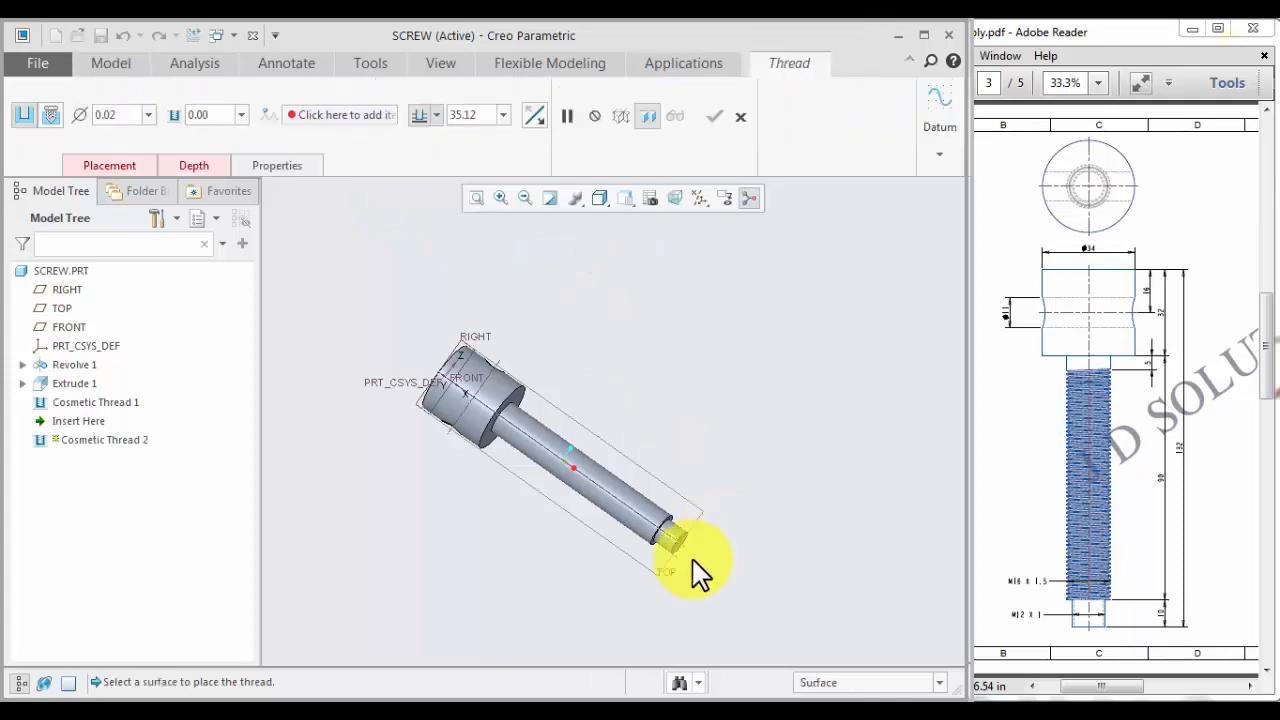
{"action": "scroll", "coordinate": [690, 578], "scroll_direction": "down", "scroll_amount": 6}
{"action": "left_click", "coordinate": [652, 400]}
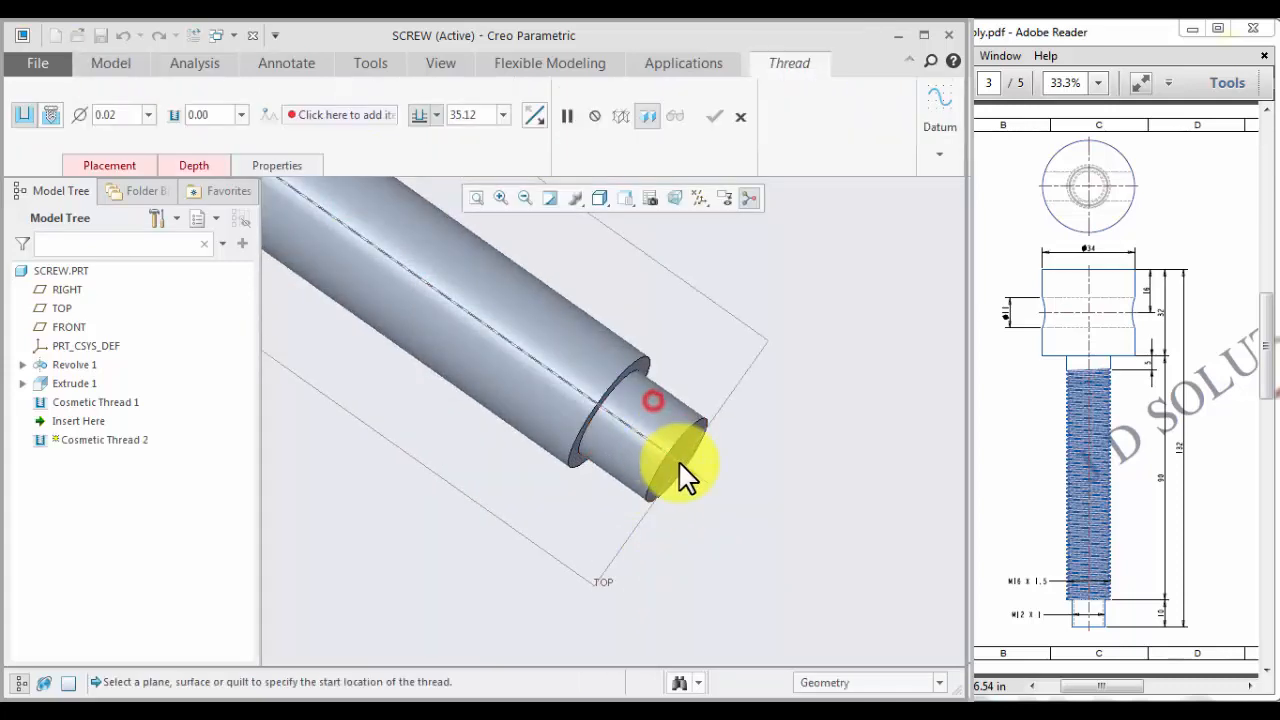
{"action": "left_click", "coordinate": [686, 462]}
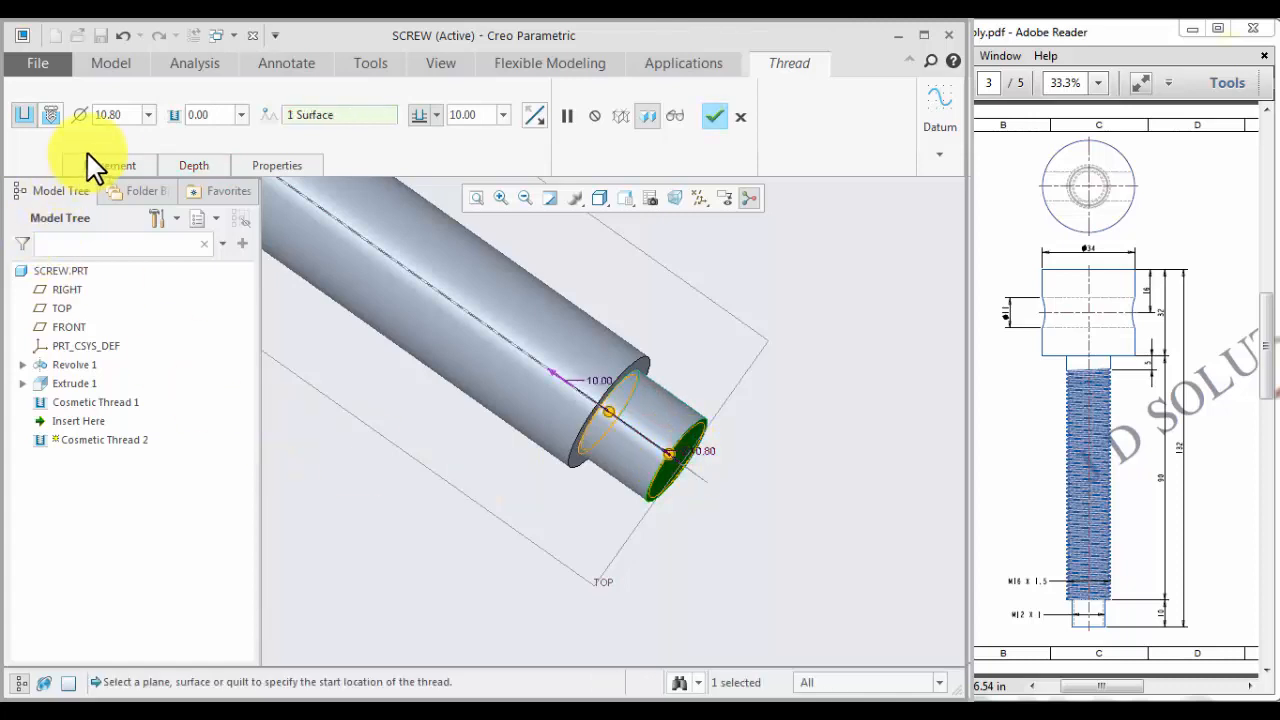
{"action": "left_click", "coordinate": [56, 116]}
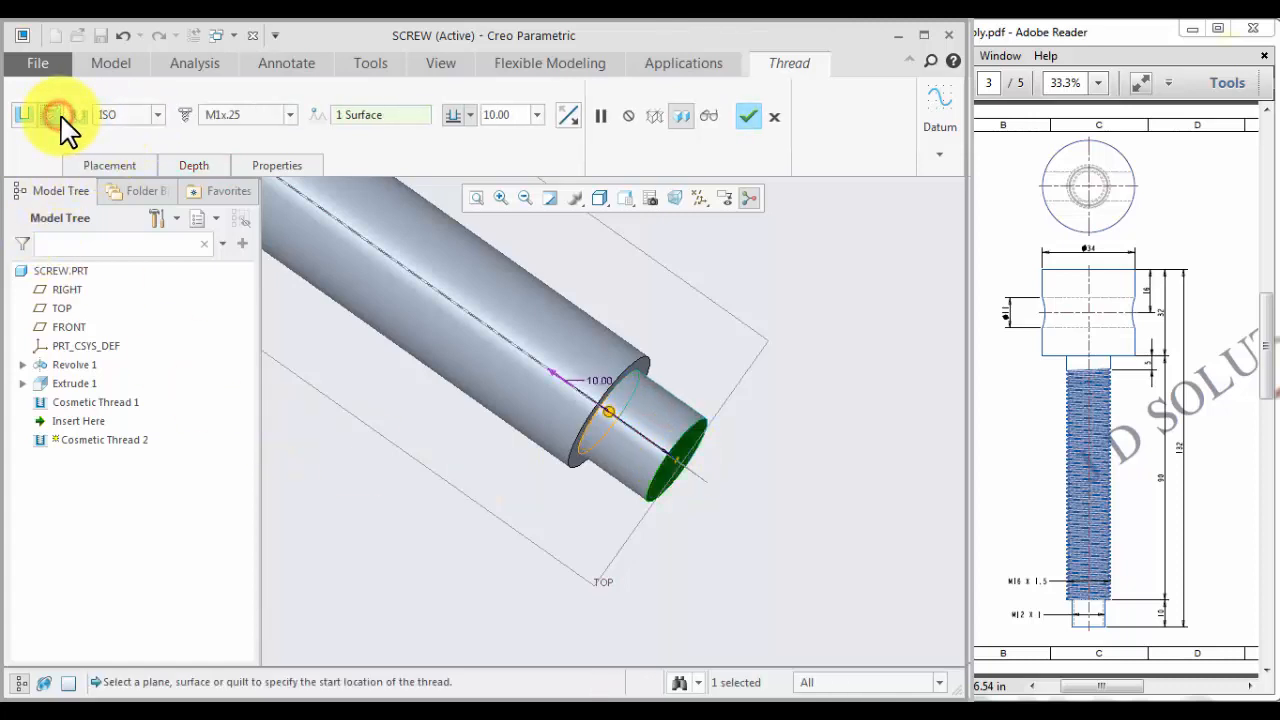
- Choose the M12x1 size for the tip's cosmetic thread, keep its 10 mm depth, and complete the feature
{"action": "left_click", "coordinate": [268, 118]}
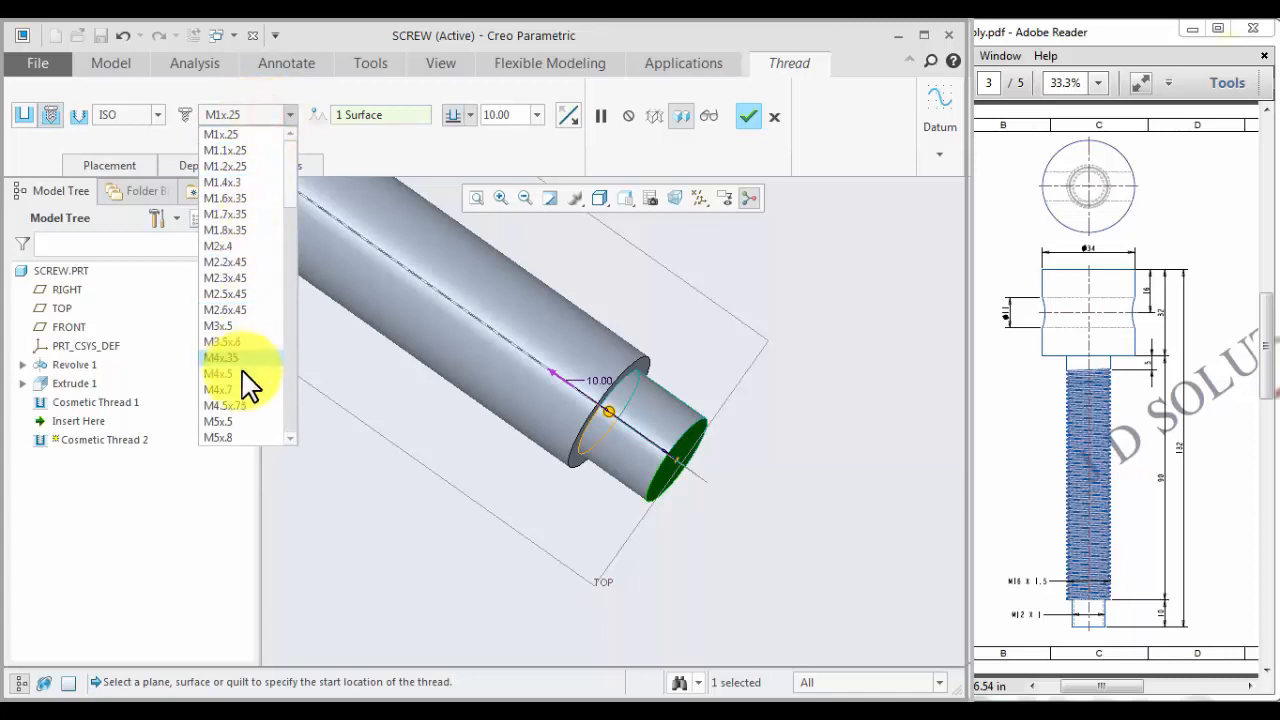
{"action": "scroll", "coordinate": [251, 420], "scroll_direction": "down", "scroll_amount": 5}
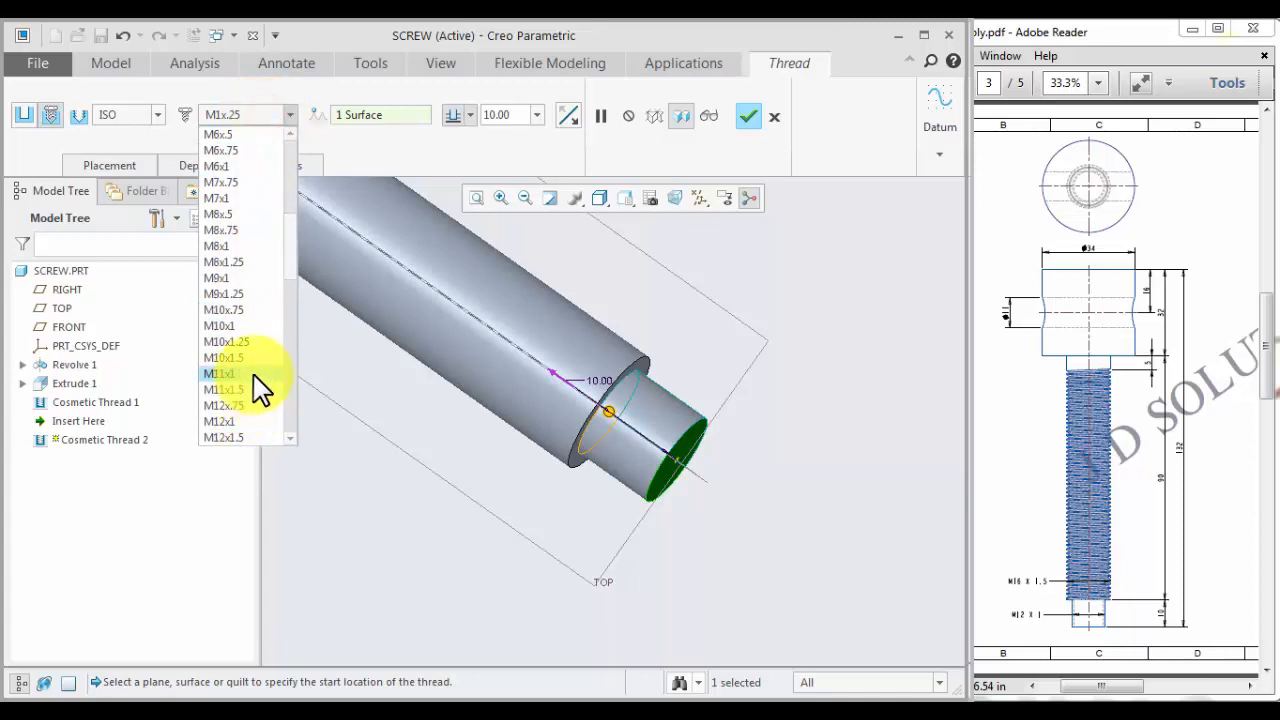
{"action": "left_click", "coordinate": [252, 414]}
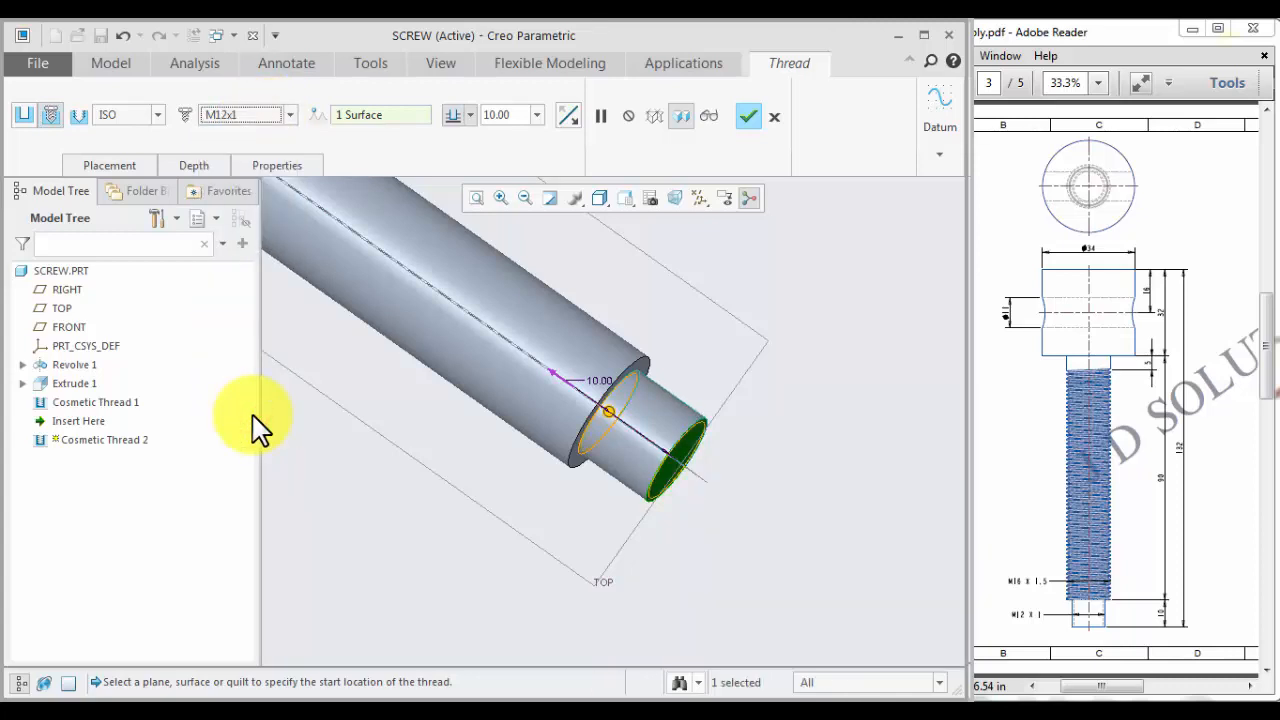
{"action": "left_click", "coordinate": [680, 118]}
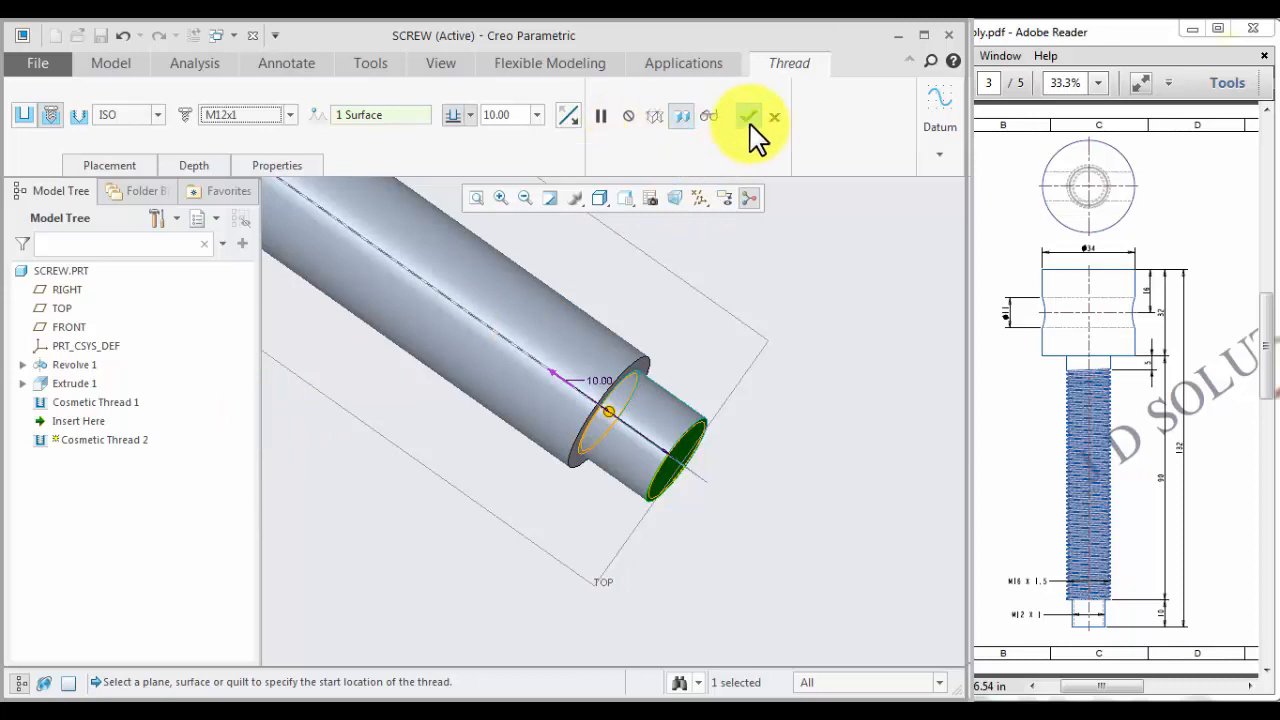
{"action": "left_click", "coordinate": [750, 120]}
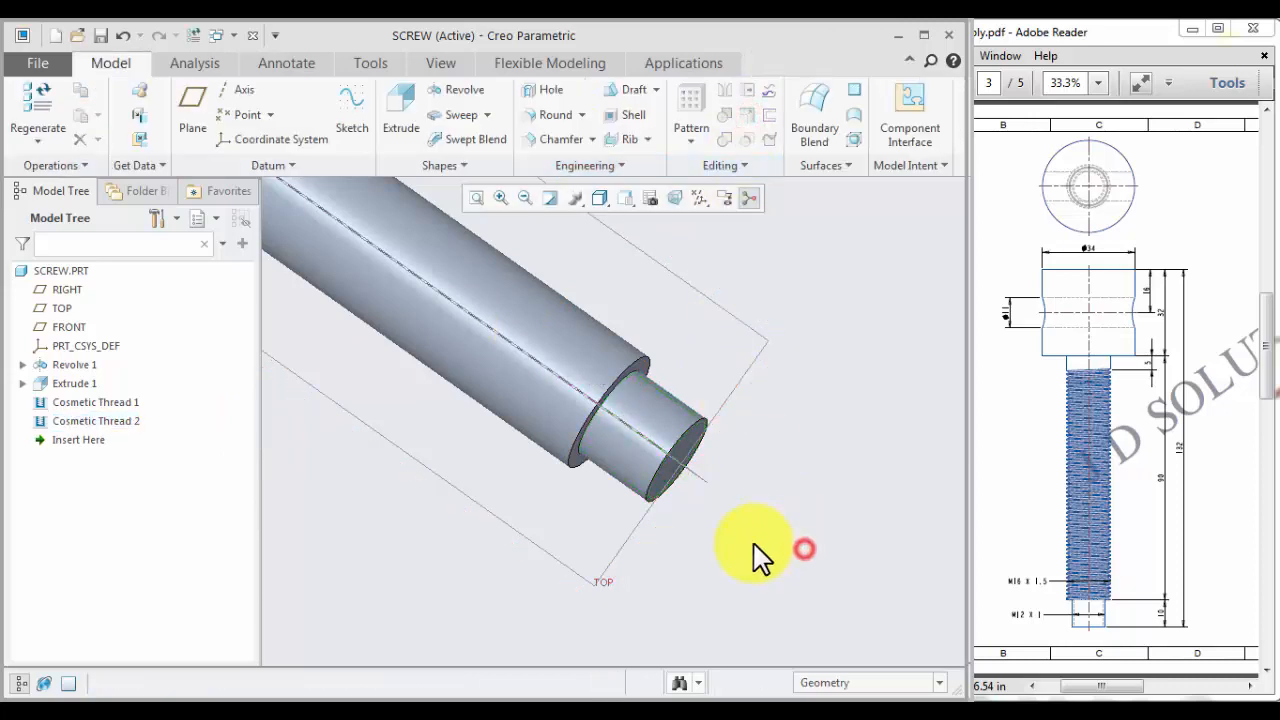
- Hide all datum features in the graphics area to inspect the screw's head and shank
{"action": "scroll", "coordinate": [755, 555], "scroll_direction": "down", "scroll_amount": 3}
{"action": "scroll", "coordinate": [749, 544], "scroll_direction": "up", "scroll_amount": 3}
{"action": "middle_click_drag", "start_coordinate": [749, 544], "coordinate": [694, 586]}
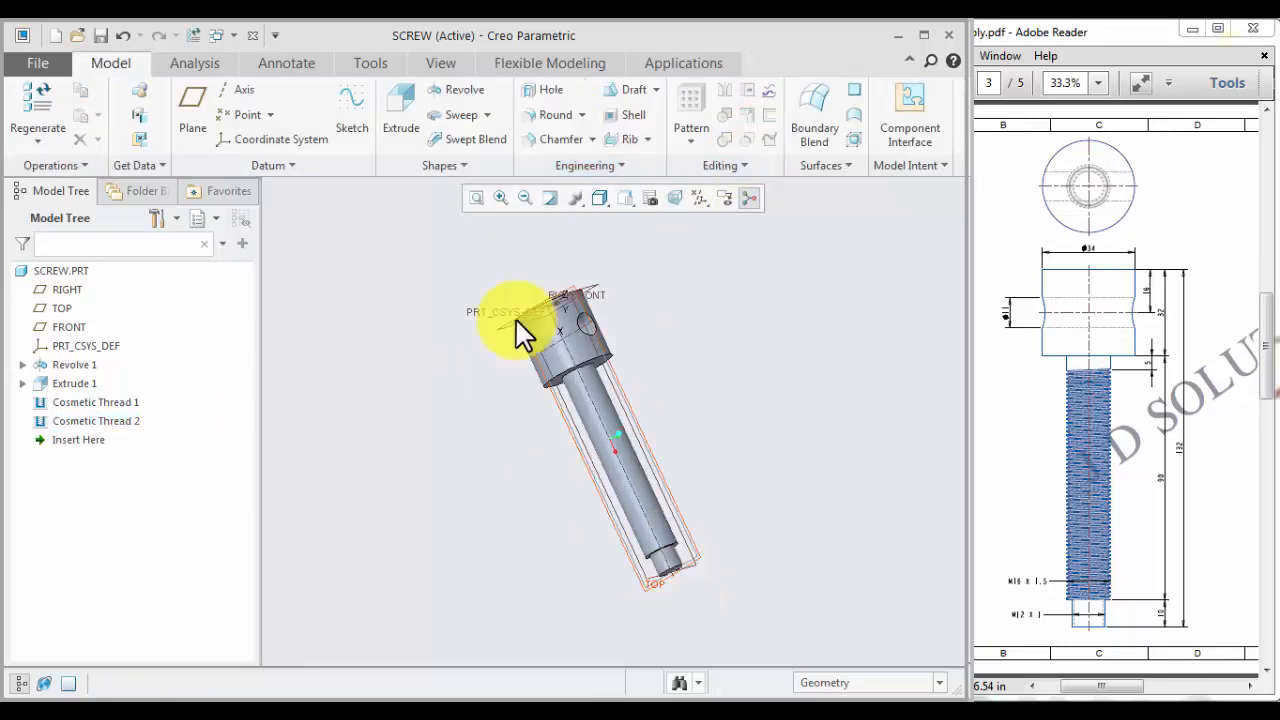
{"action": "left_click", "coordinate": [699, 198]}
{"action": "left_click", "coordinate": [699, 221]}
{"action": "left_click", "coordinate": [757, 470]}
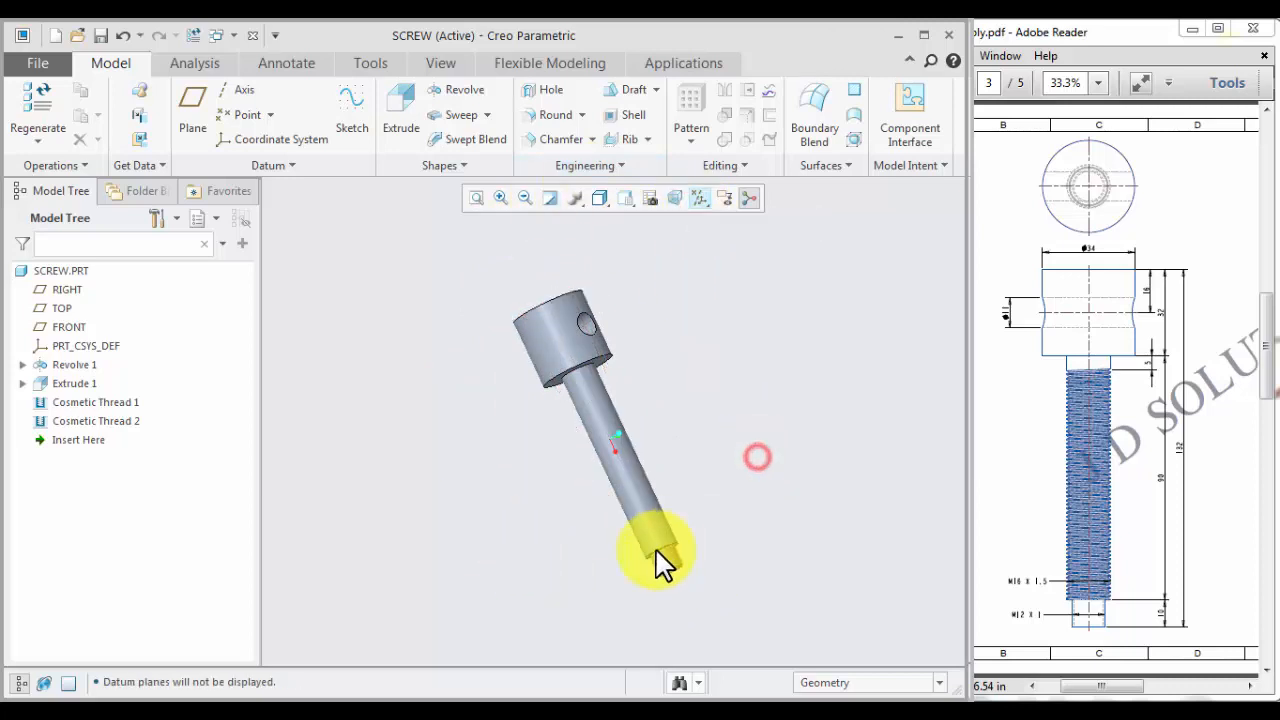
{"action": "scroll", "coordinate": [663, 563], "scroll_direction": "down", "scroll_amount": 3}
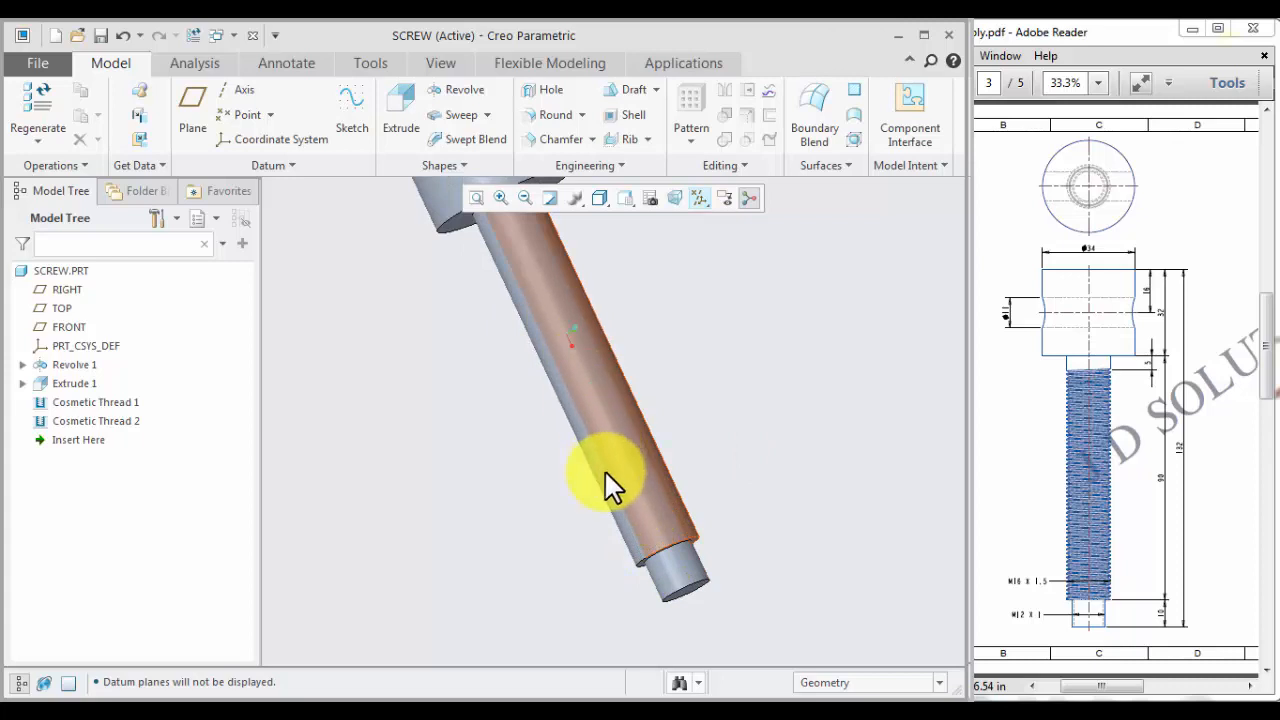
{"action": "left_click", "coordinate": [766, 420]}
- Start a Helical Sweep, display the datum planes in the graphics area and reset the model to its default orientation
{"action": "left_click", "coordinate": [487, 115]}
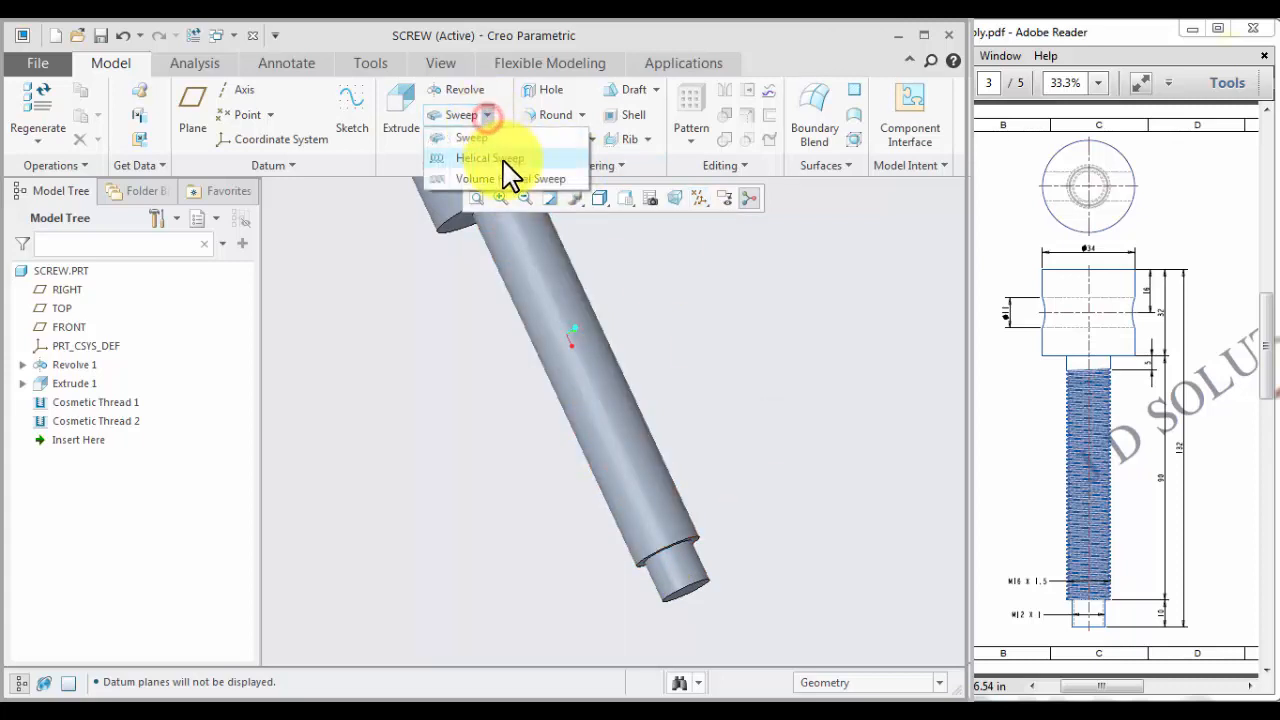
{"action": "left_click", "coordinate": [505, 160]}
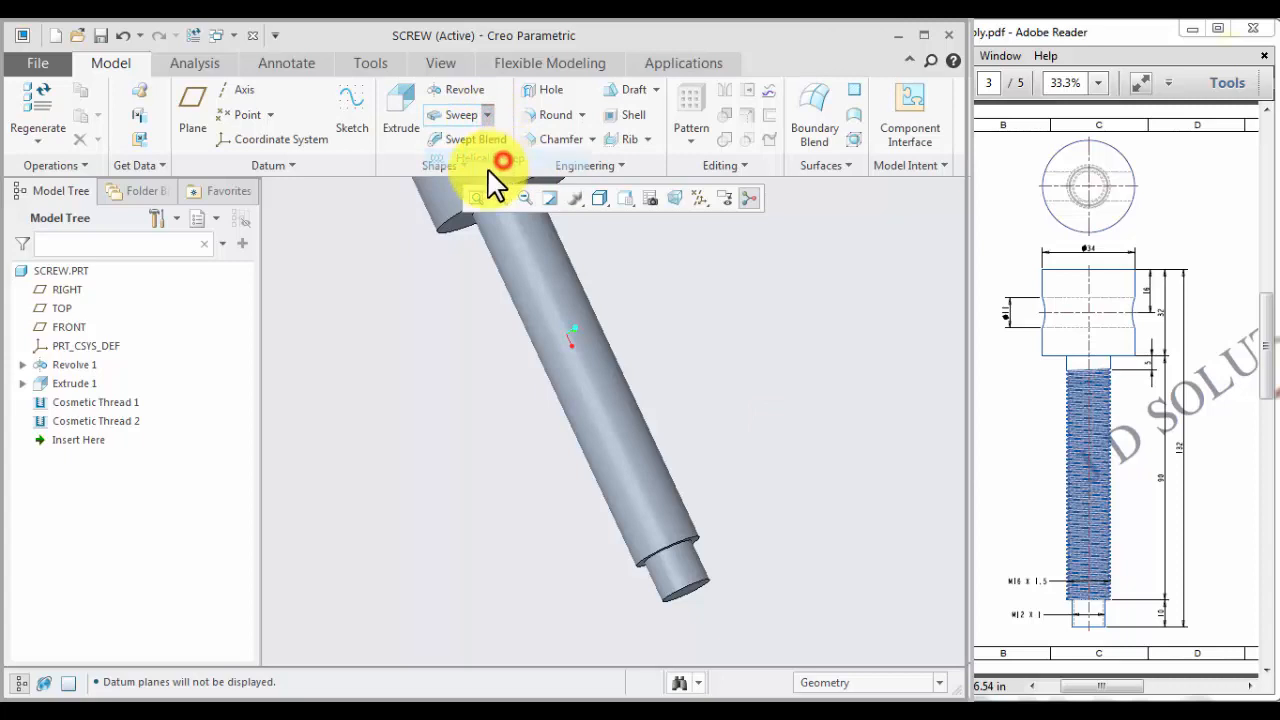
{"action": "left_click", "coordinate": [694, 197]}
{"action": "left_click", "coordinate": [706, 222]}
{"action": "left_click", "coordinate": [786, 404]}
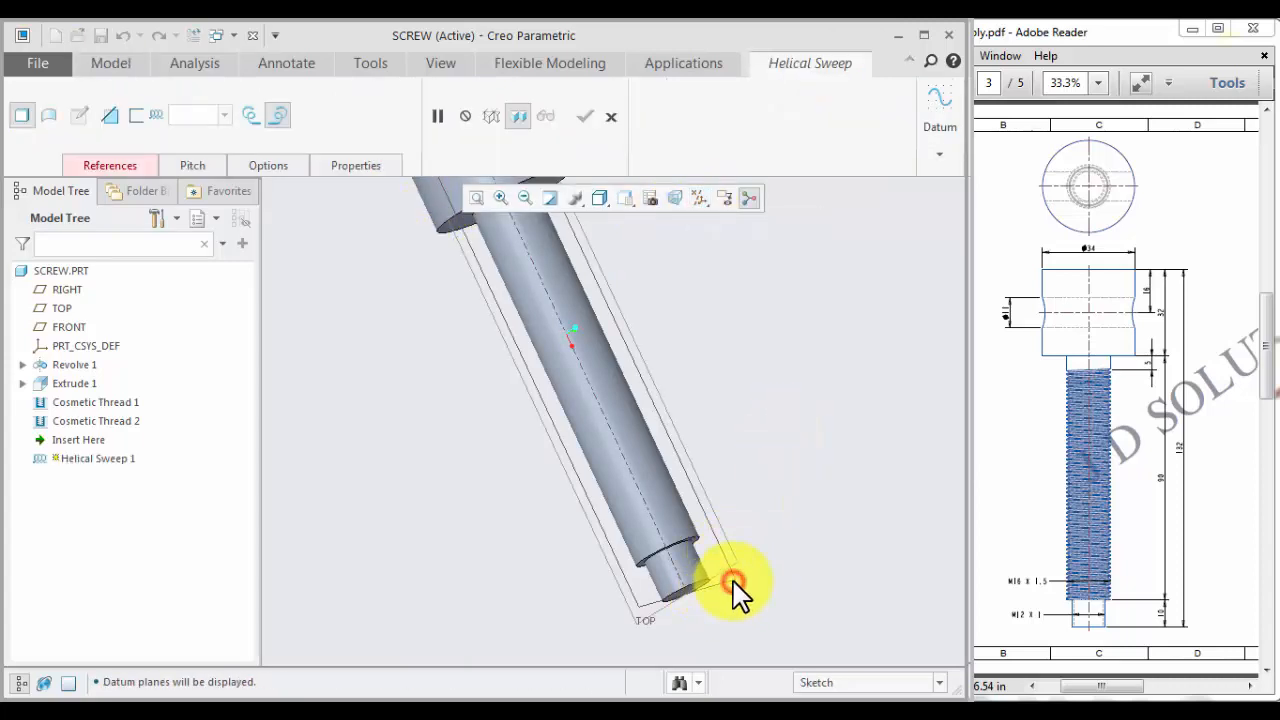
{"action": "key", "text": "ctrl+d"}
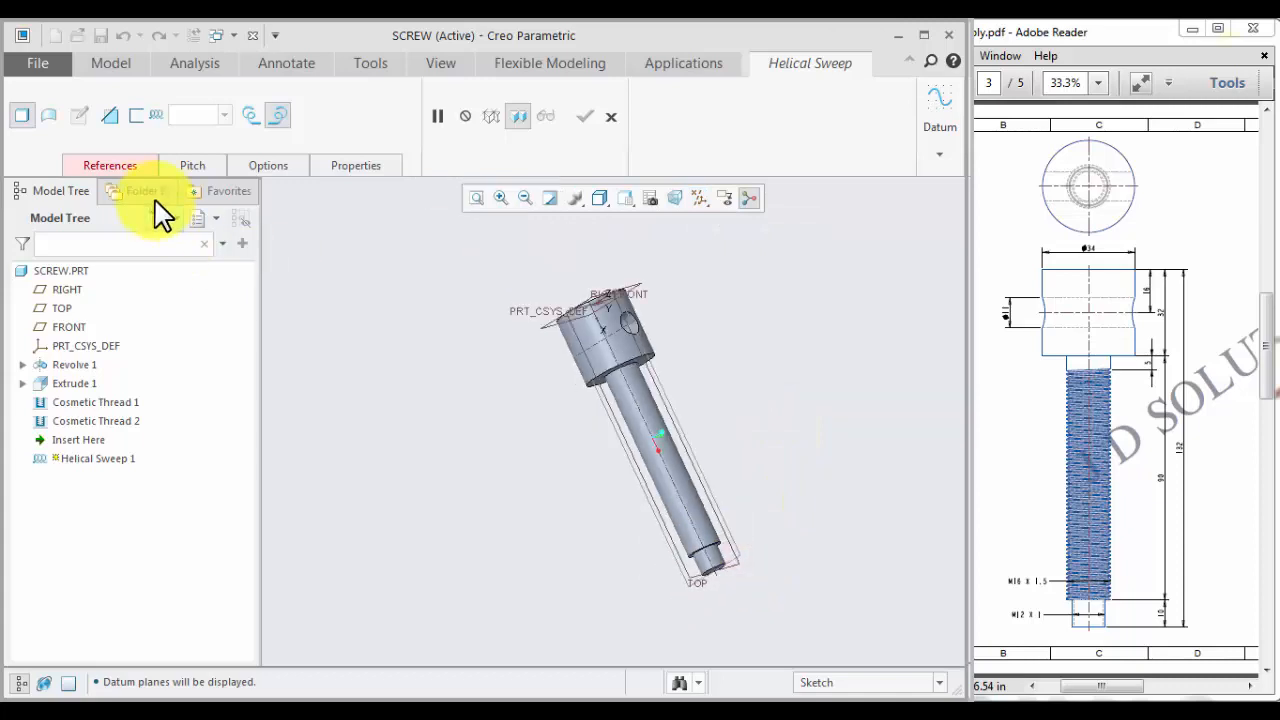
- Define the helix profile sketch on the FRONT datum plane with RIGHT as the bottom reference, and orient the view parallel to the screen
{"action": "left_click", "coordinate": [122, 165]}
{"action": "left_click", "coordinate": [224, 245]}
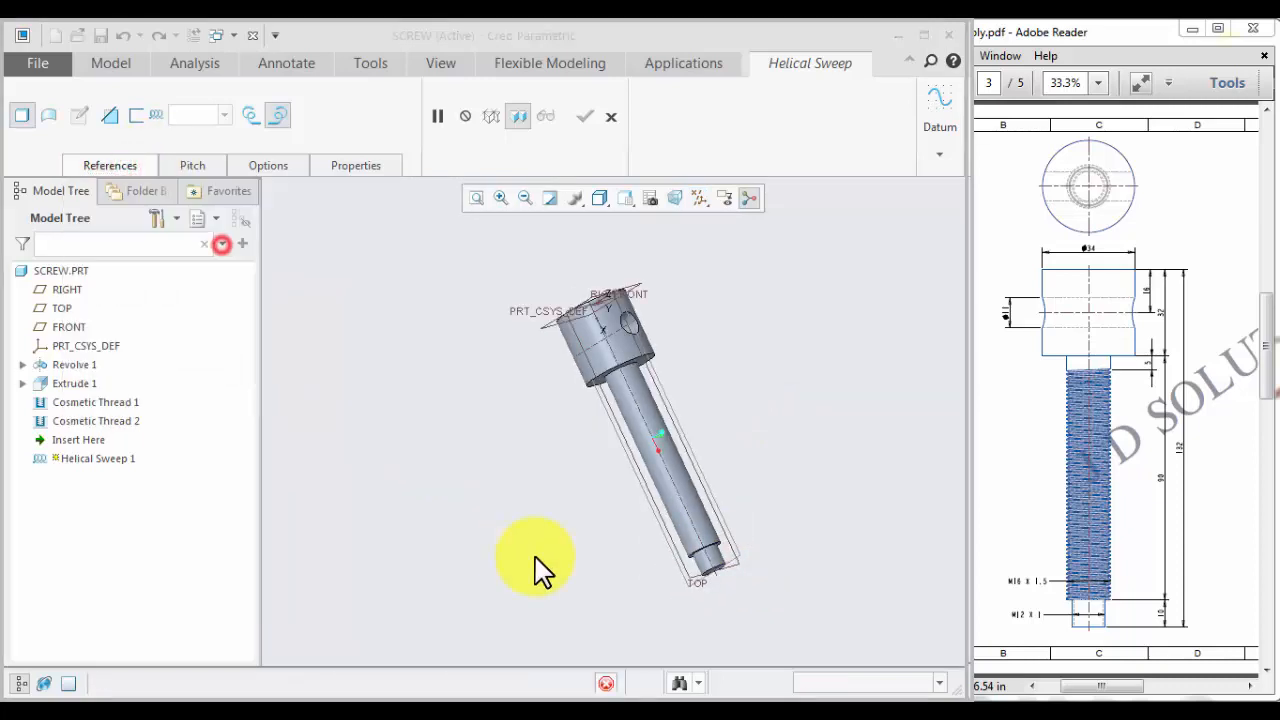
{"action": "scroll", "coordinate": [690, 590], "scroll_direction": "down", "scroll_amount": 3}
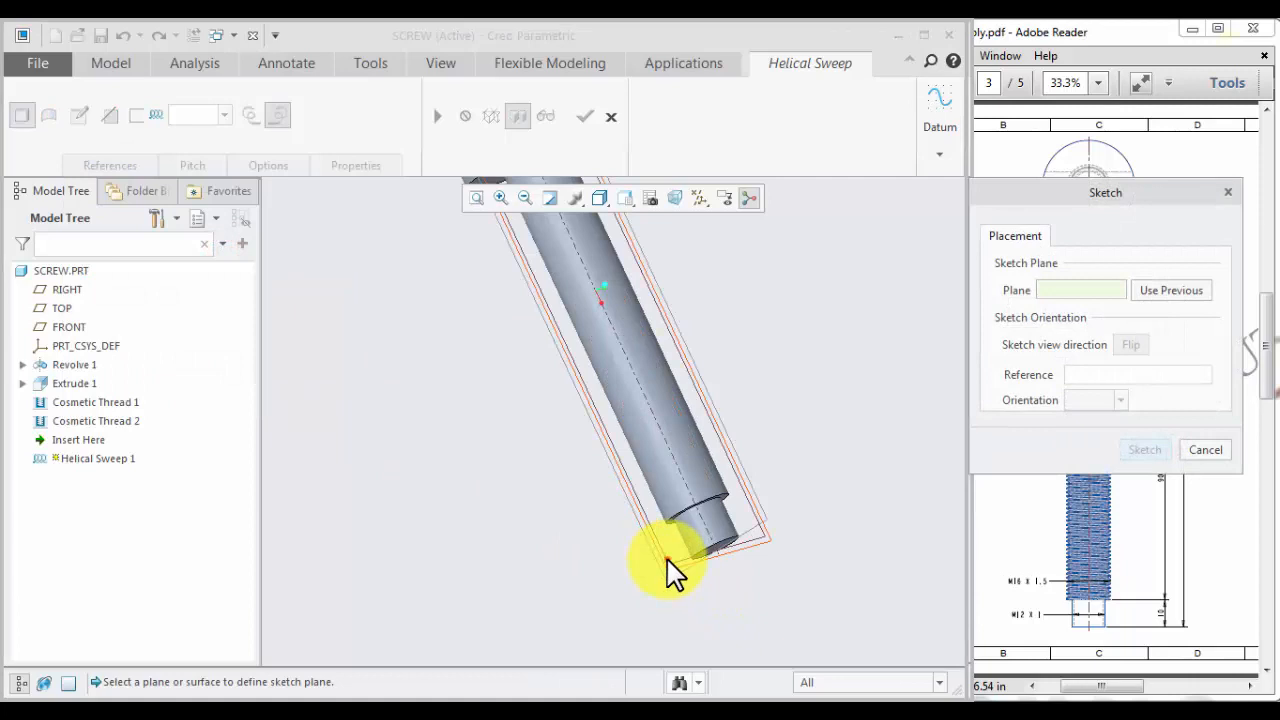
{"action": "left_click", "coordinate": [666, 559]}
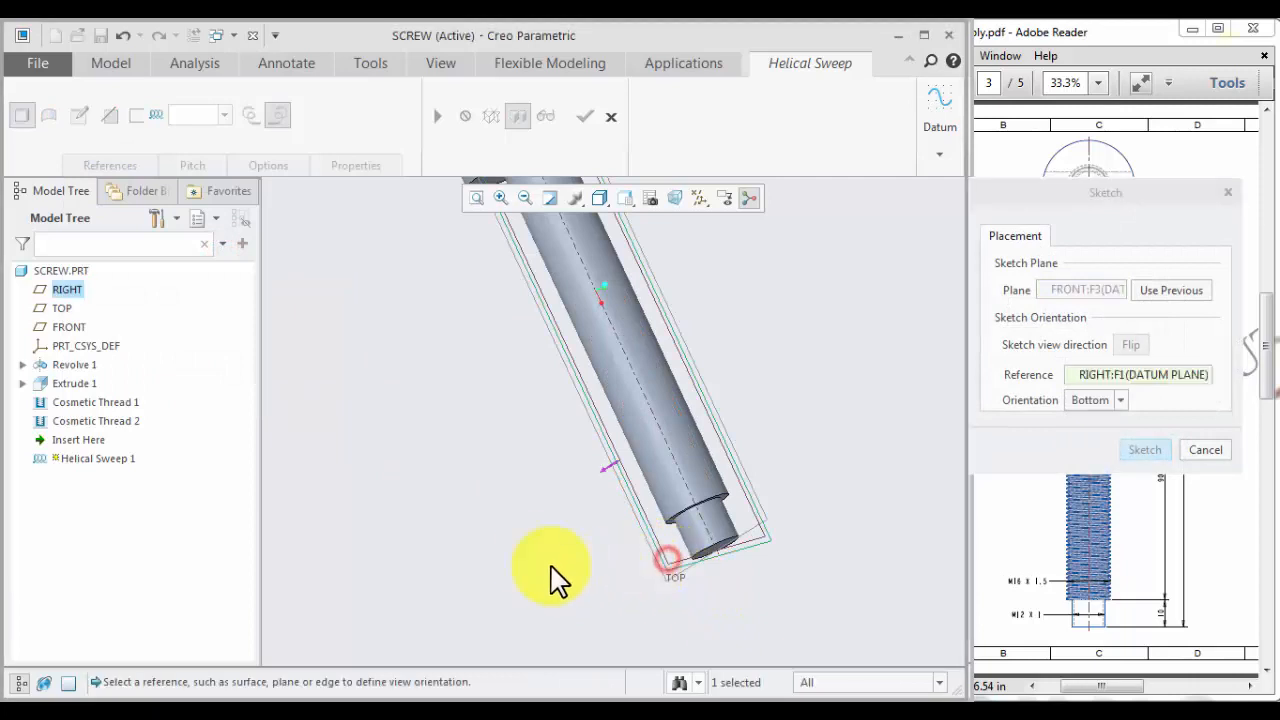
{"action": "left_click", "coordinate": [1145, 450]}
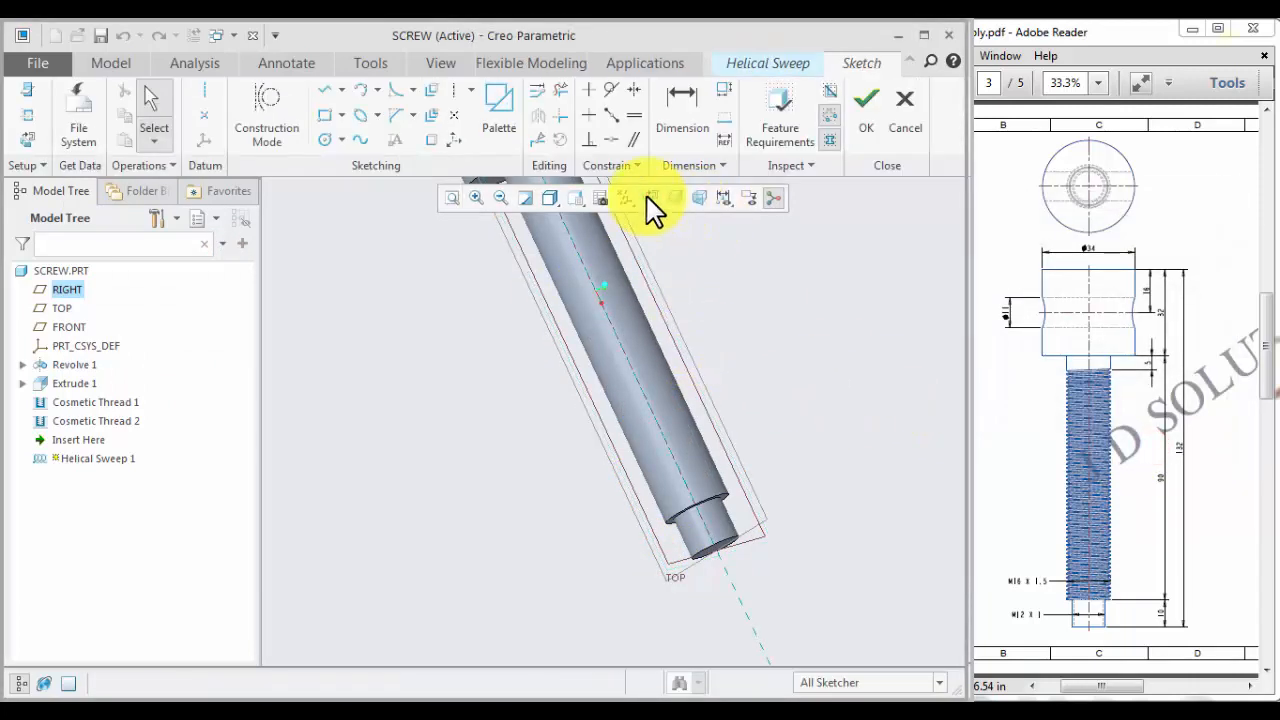
{"action": "left_click", "coordinate": [650, 198]}
- Add both shank silhouette edges and the shoulder face above the small tip as sketch references, and solve them
{"action": "right_click", "coordinate": [443, 419]}
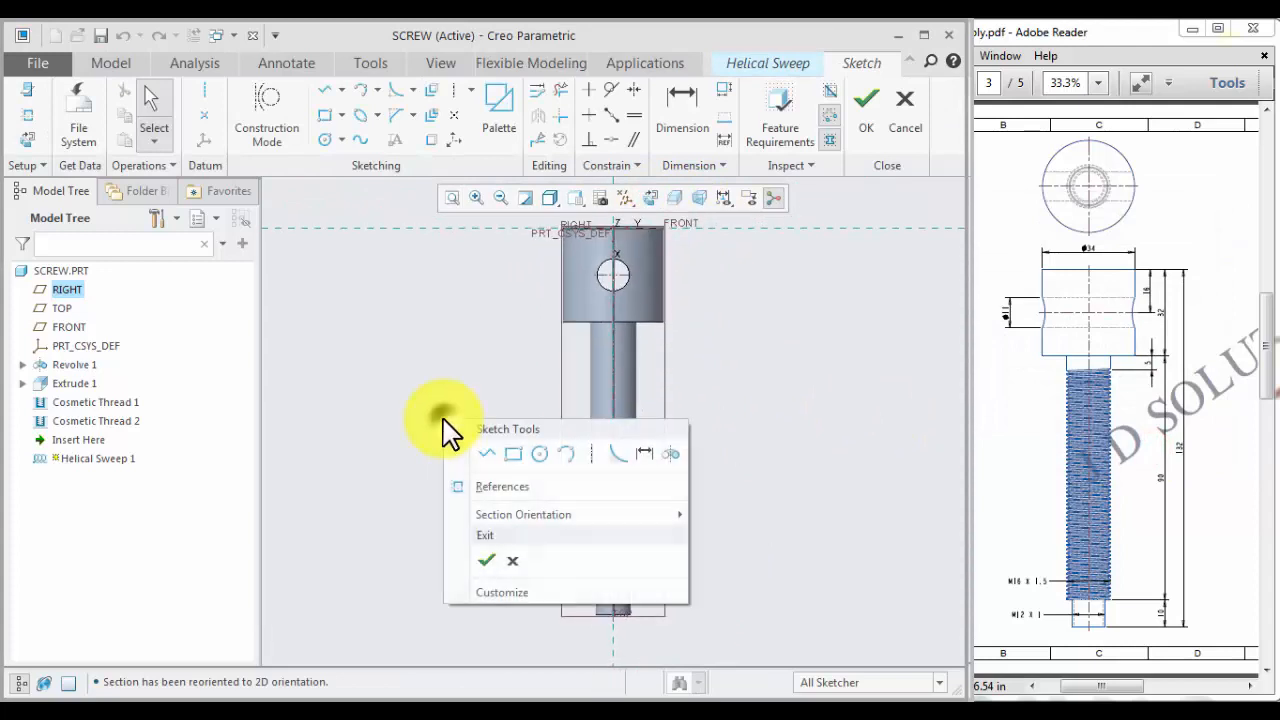
{"action": "left_click", "coordinate": [500, 486]}
{"action": "scroll", "coordinate": [557, 571], "scroll_direction": "down", "scroll_amount": 3}
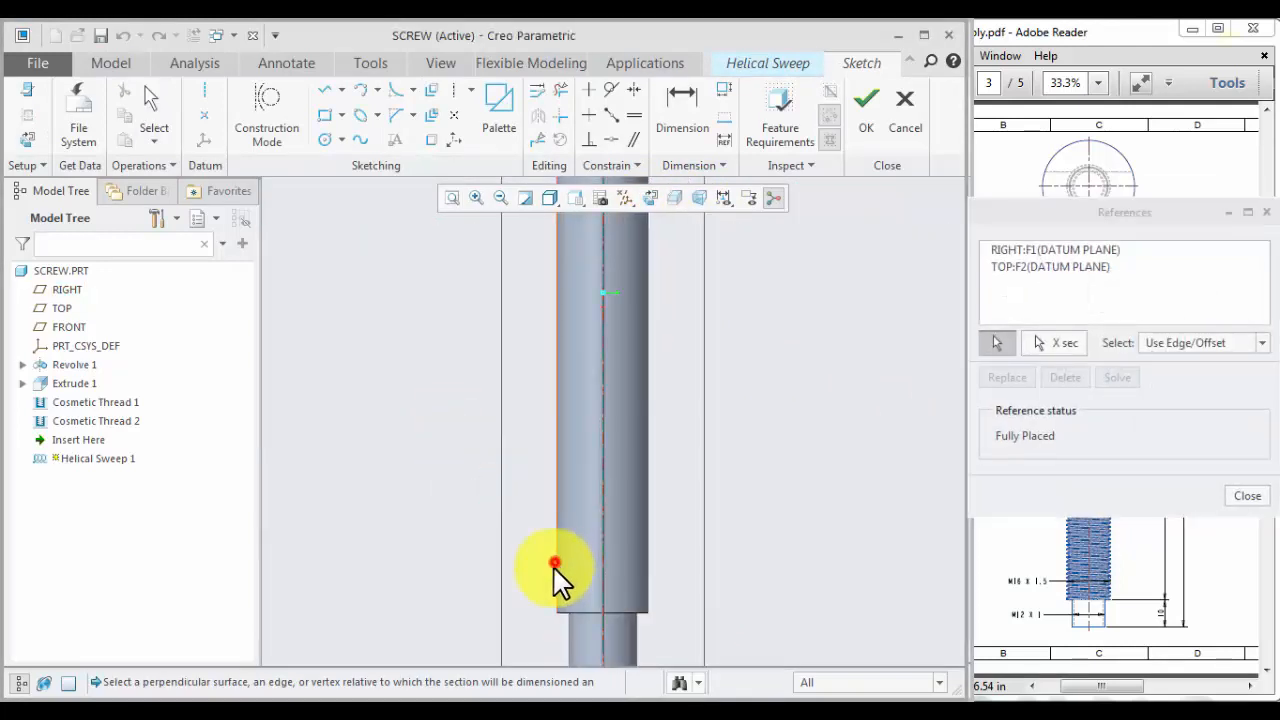
{"action": "left_click", "coordinate": [554, 568]}
{"action": "left_click", "coordinate": [576, 612]}
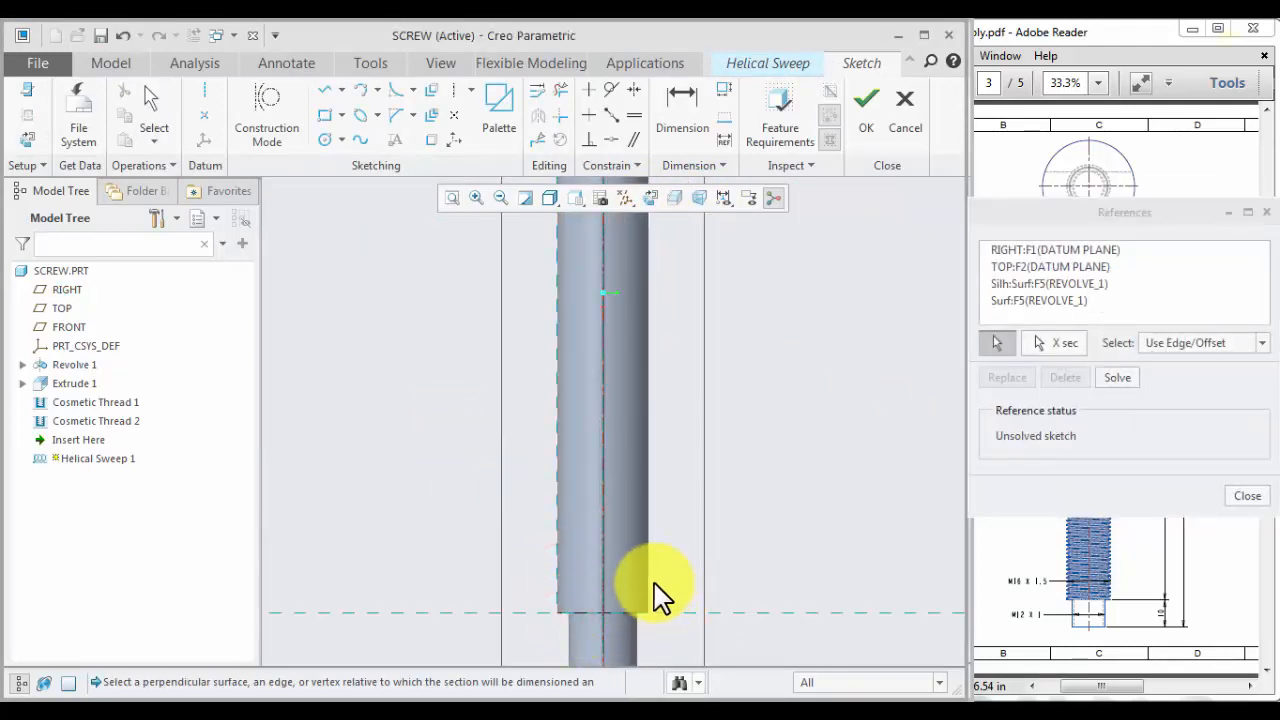
{"action": "left_click", "coordinate": [650, 587]}
{"action": "left_click", "coordinate": [1117, 378]}
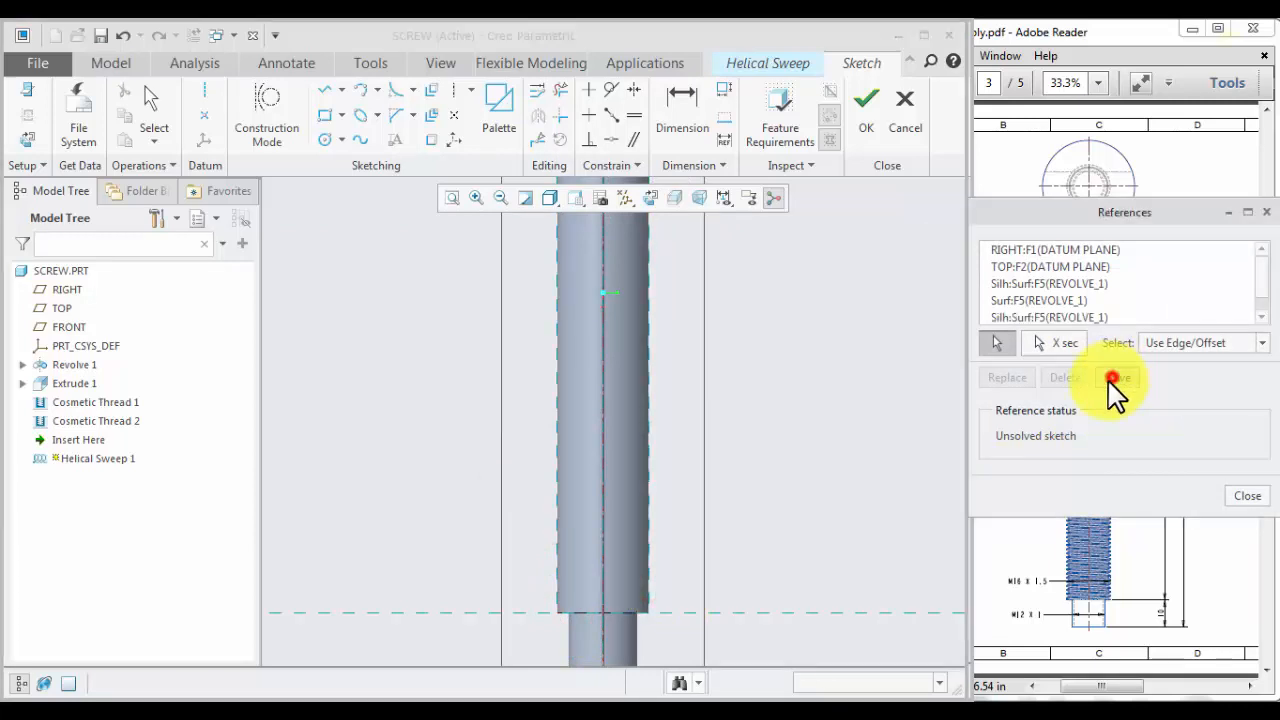
{"action": "left_click", "coordinate": [1244, 497]}
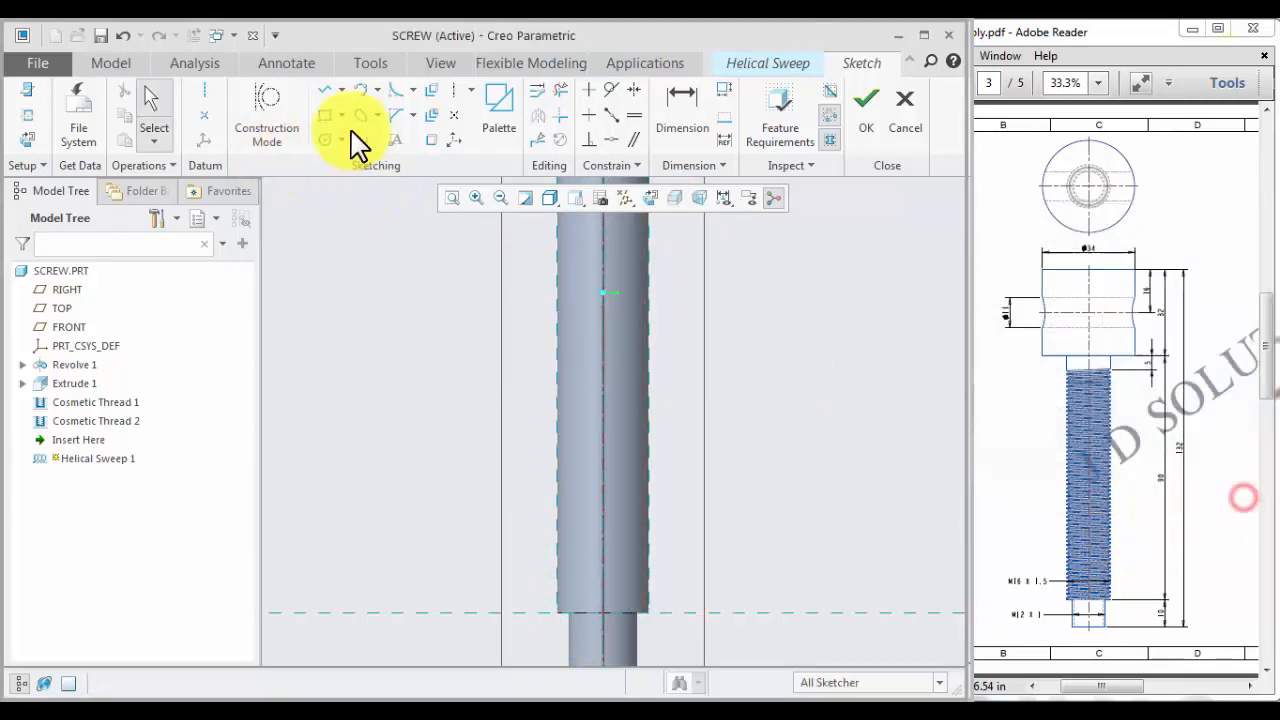
- Draw a vertical centerline on the screw's axis as the helix's axis of revolution
{"action": "left_click", "coordinate": [202, 92]}
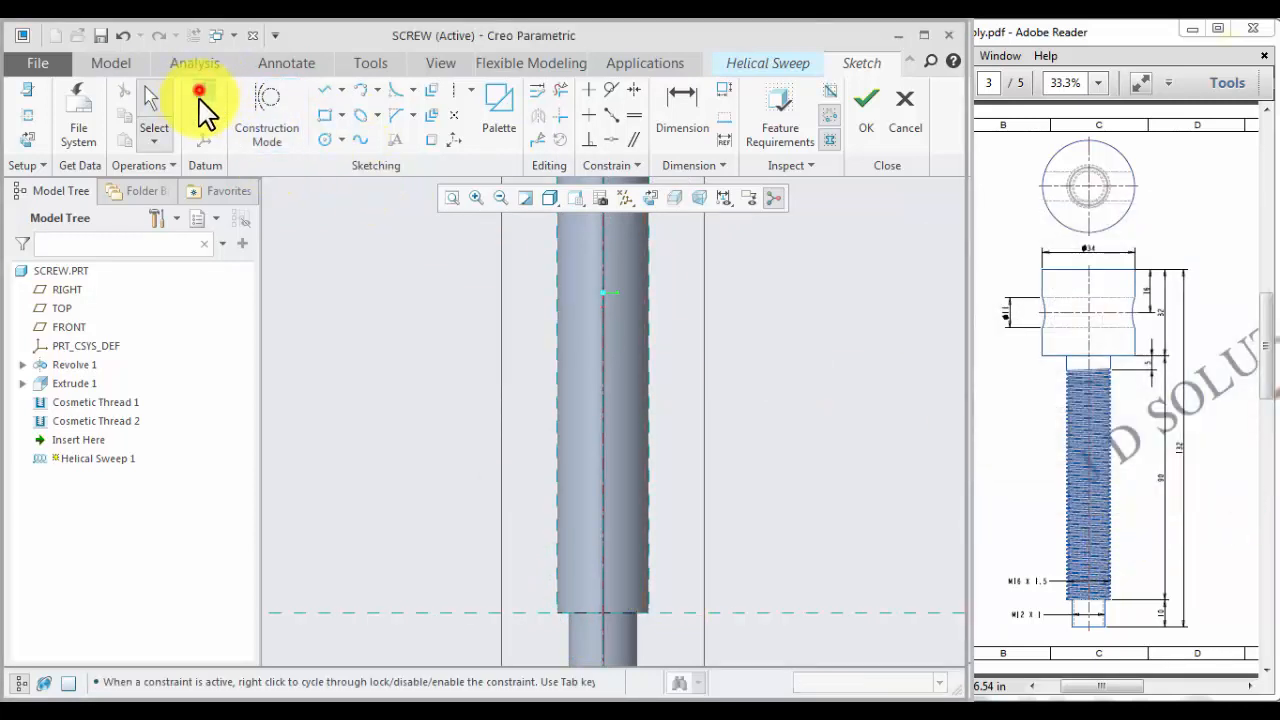
{"action": "left_click", "coordinate": [600, 595]}
{"action": "left_click", "coordinate": [598, 460]}
{"action": "middle_click", "coordinate": [752, 488]}
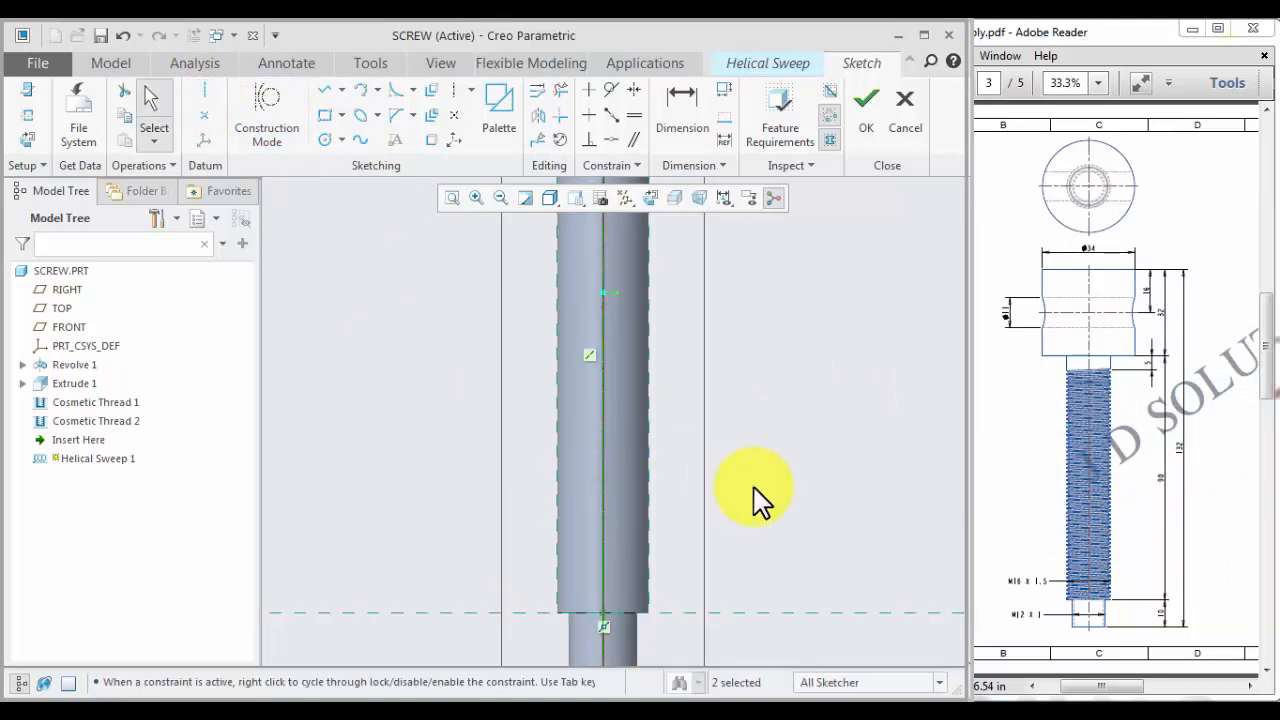
- Draw the helix profile line up the shank's left silhouette from the tip shoulder, set its length to 85 mm, and finish the sketch
{"action": "left_click", "coordinate": [316, 90]}
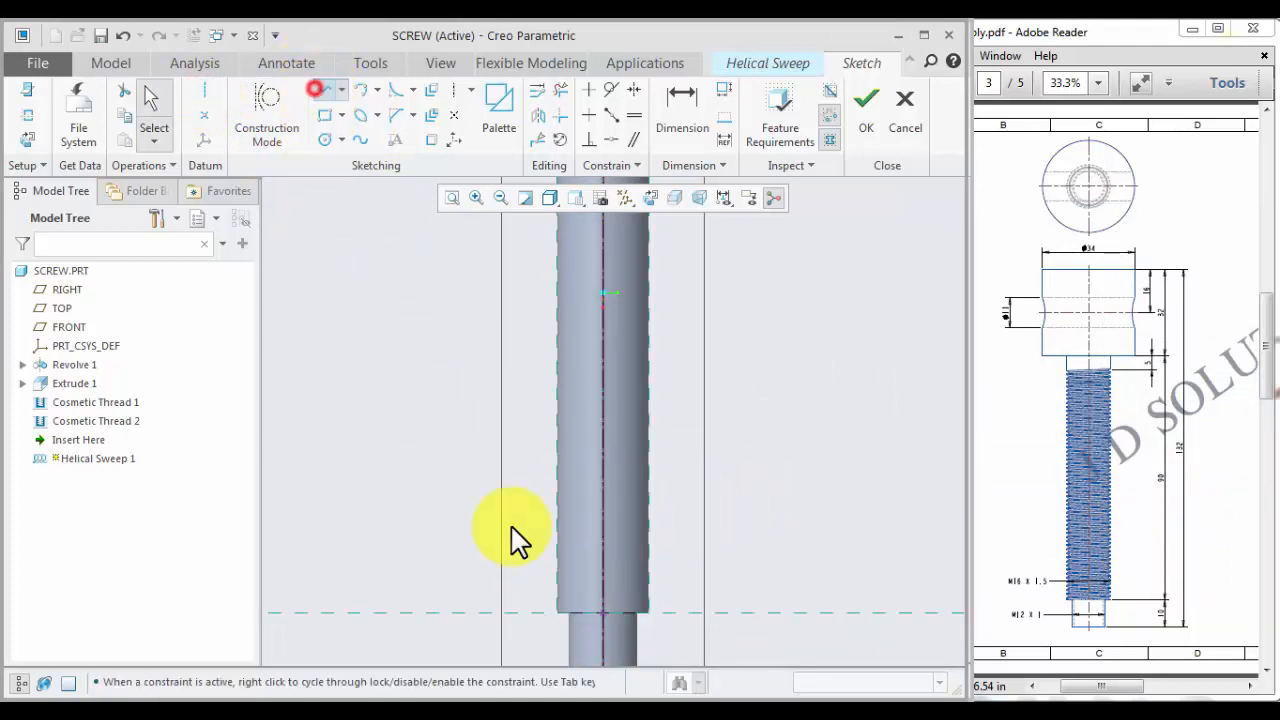
{"action": "left_click", "coordinate": [556, 610]}
{"action": "scroll", "coordinate": [537, 615], "scroll_direction": "up", "scroll_amount": 2}
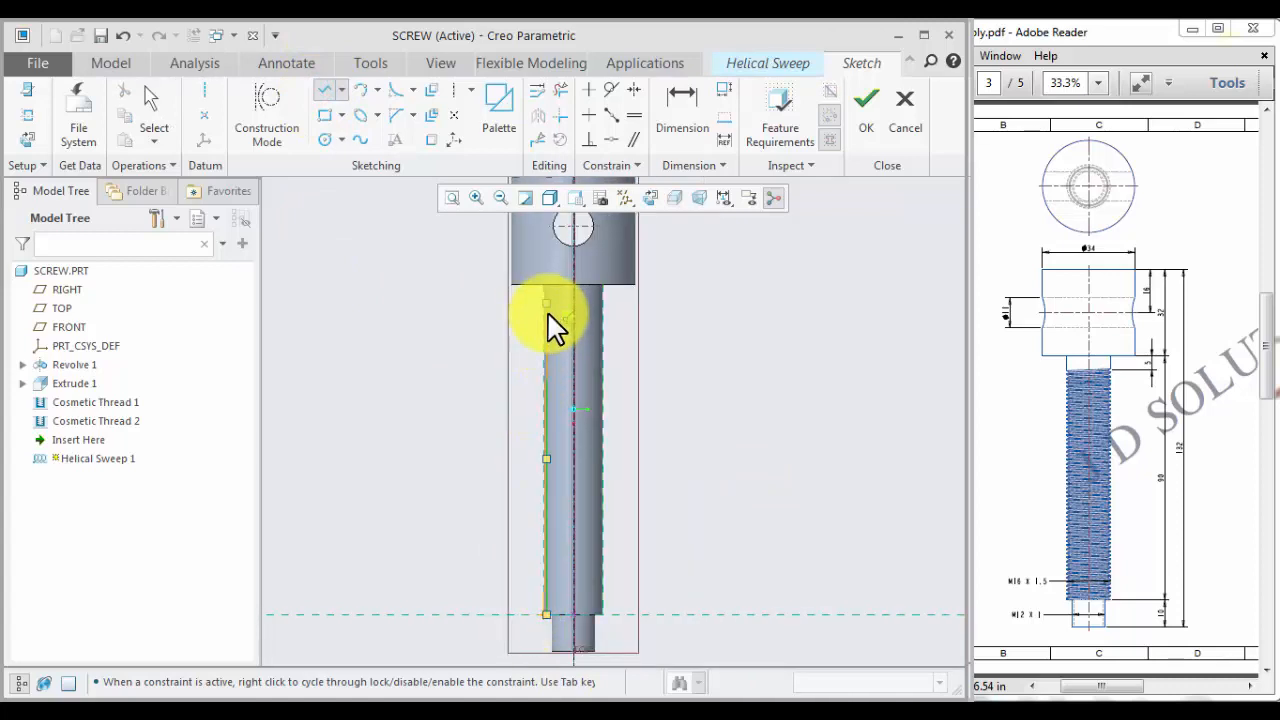
{"action": "scroll", "coordinate": [549, 312], "scroll_direction": "down", "scroll_amount": 3}
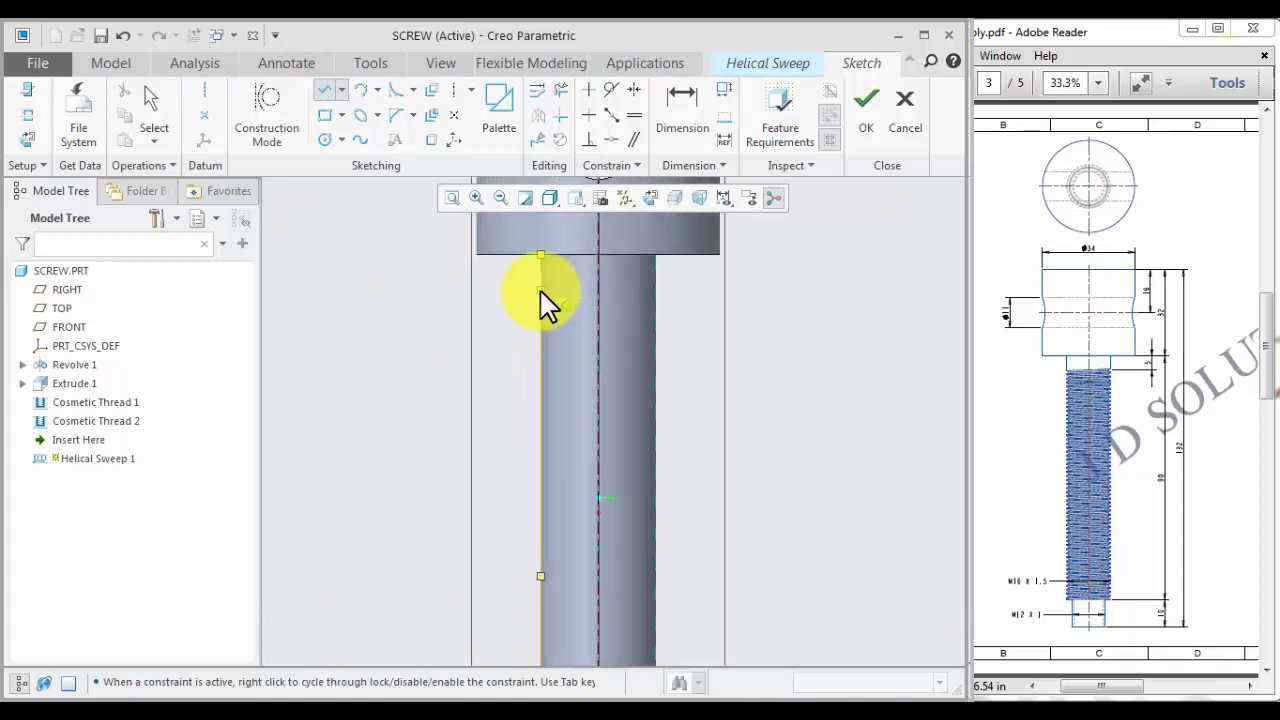
{"action": "left_click", "coordinate": [531, 340]}
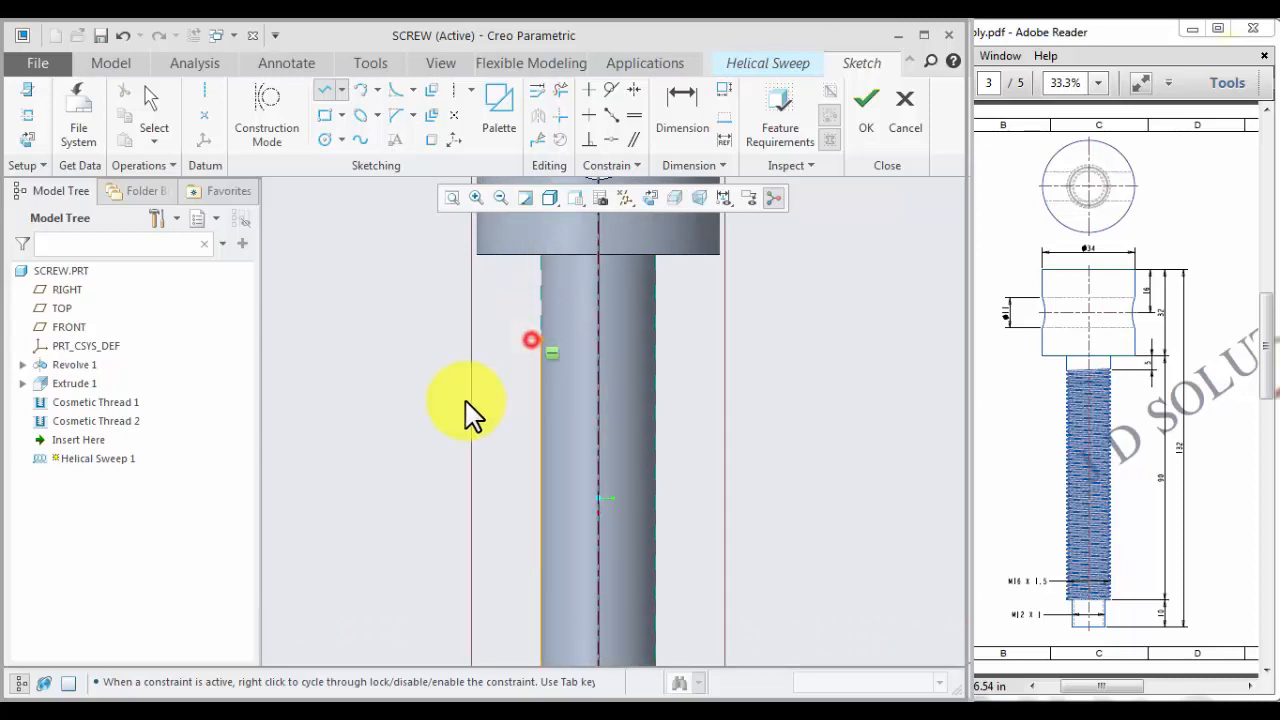
{"action": "middle_click", "coordinate": [470, 410]}
{"action": "scroll", "coordinate": [470, 412], "scroll_direction": "up", "scroll_amount": 2}
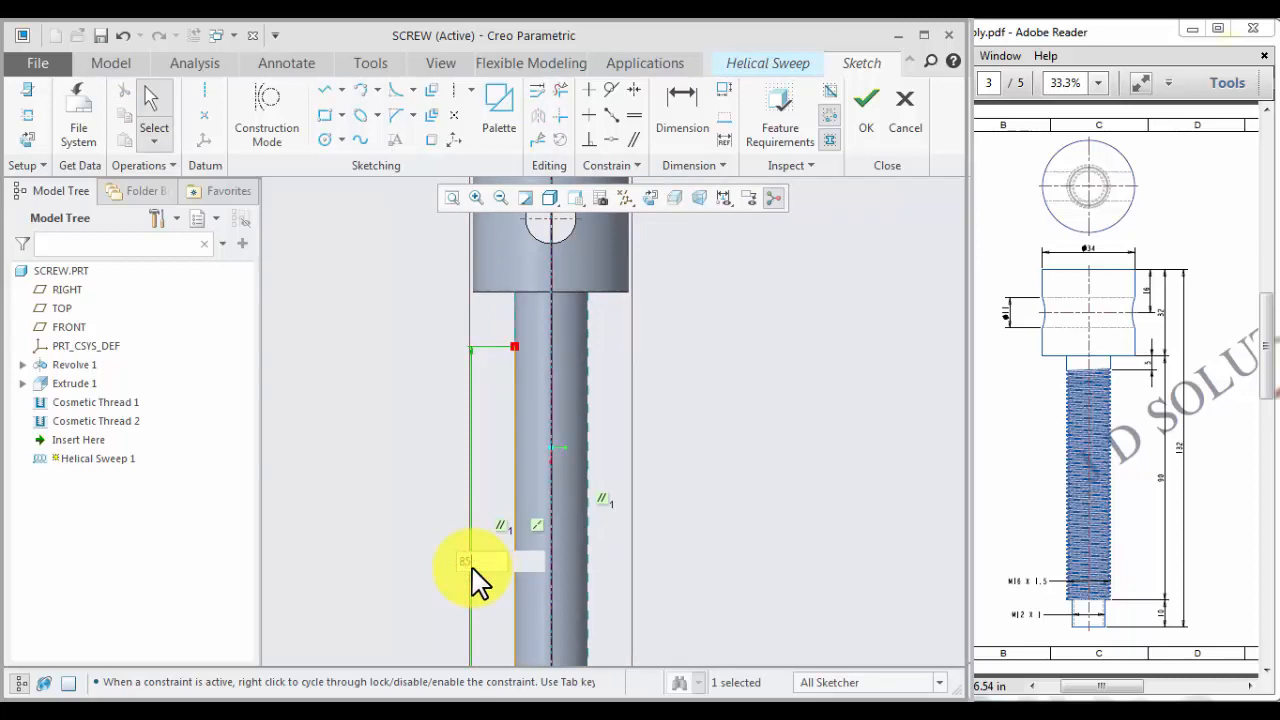
{"action": "left_click", "coordinate": [872, 125]}
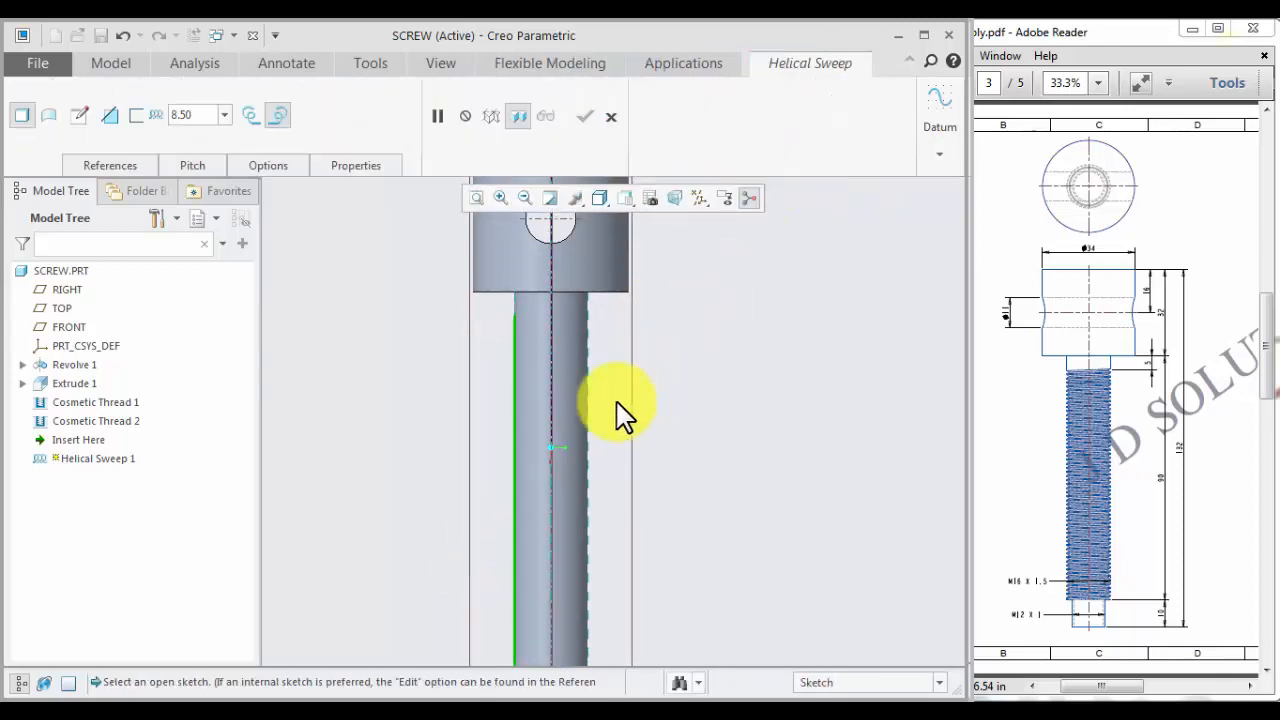
- Start the sweep's cross-section sketch facing the screen and draw a horizontal centerline along the shoulder through the profile's start point
{"action": "left_click", "coordinate": [80, 118]}
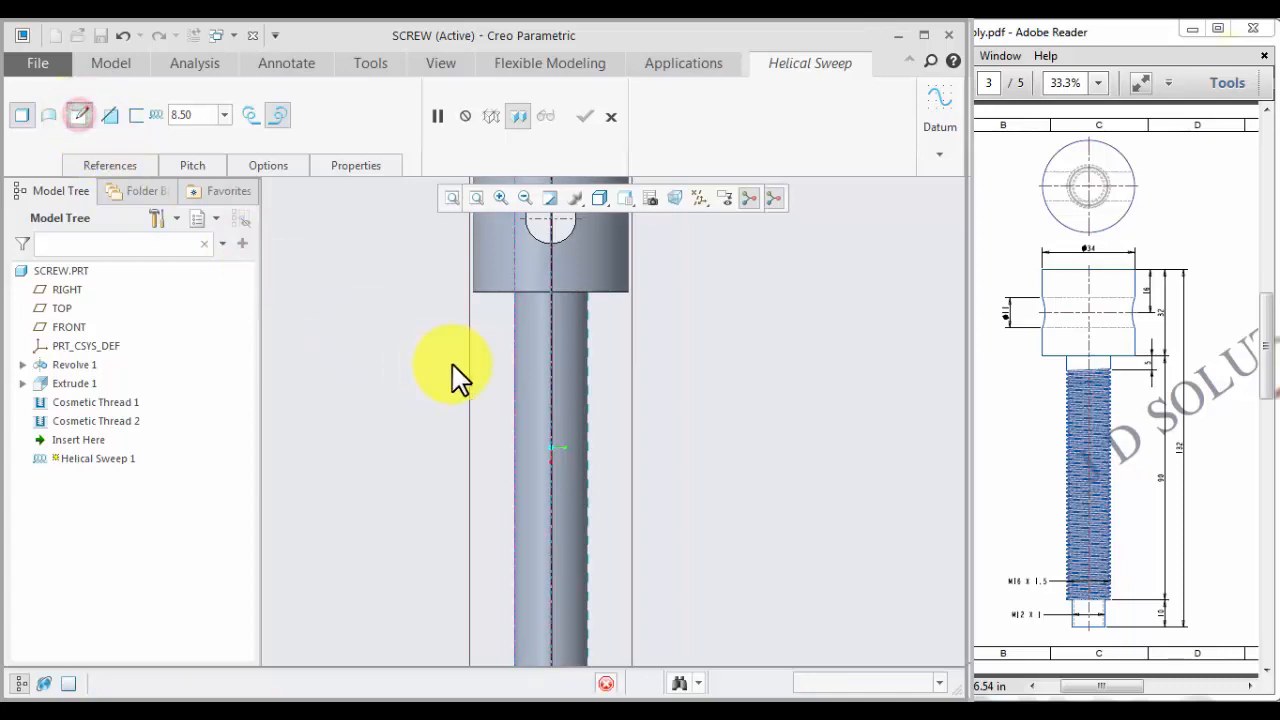
{"action": "left_click", "coordinate": [651, 199]}
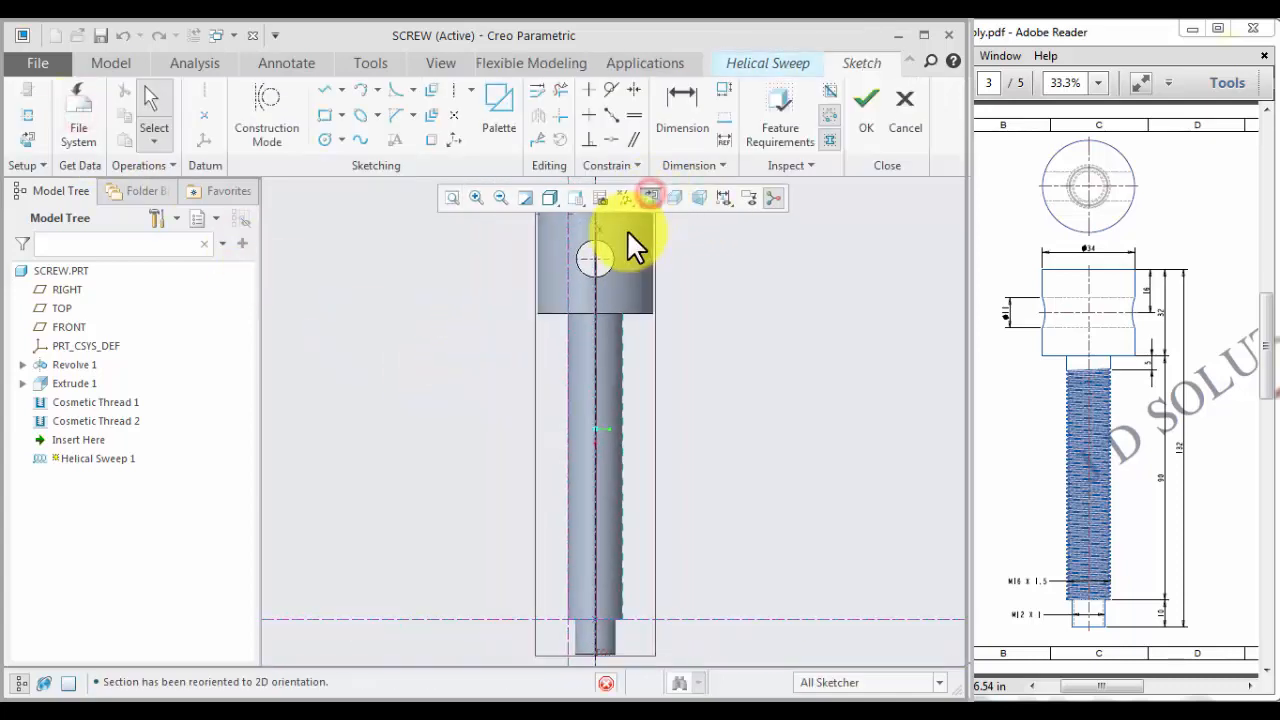
{"action": "scroll", "coordinate": [588, 588], "scroll_direction": "up", "scroll_amount": 5}
{"action": "scroll", "coordinate": [610, 598], "scroll_direction": "up", "scroll_amount": 3}
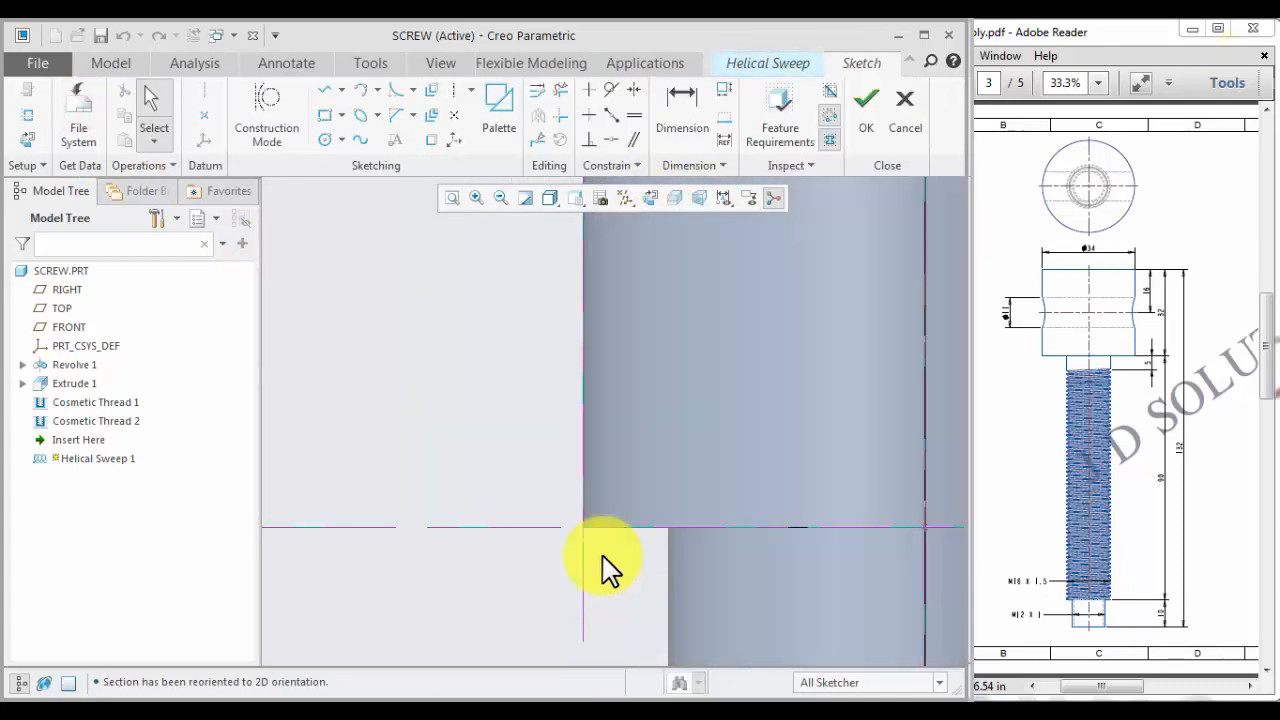
{"action": "left_click", "coordinate": [324, 90]}
{"action": "scroll", "coordinate": [594, 528], "scroll_direction": "up", "scroll_amount": 2}
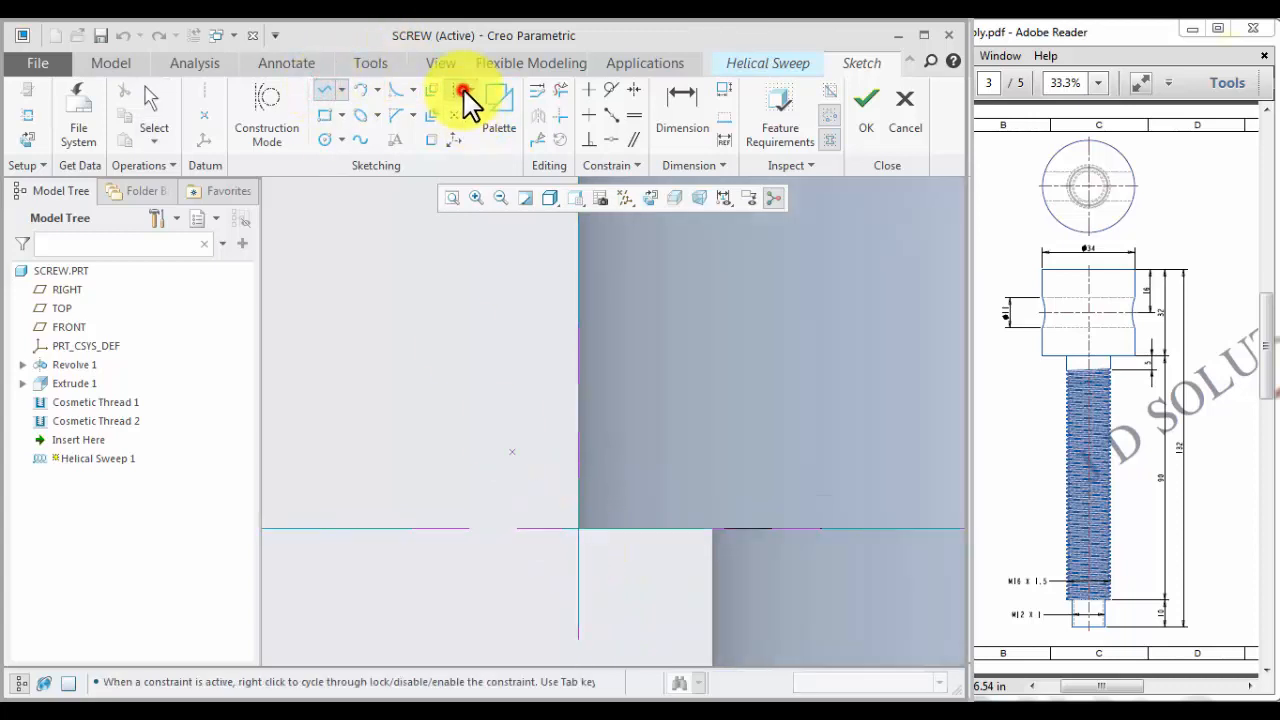
{"action": "left_click", "coordinate": [462, 90]}
{"action": "left_click", "coordinate": [581, 530]}
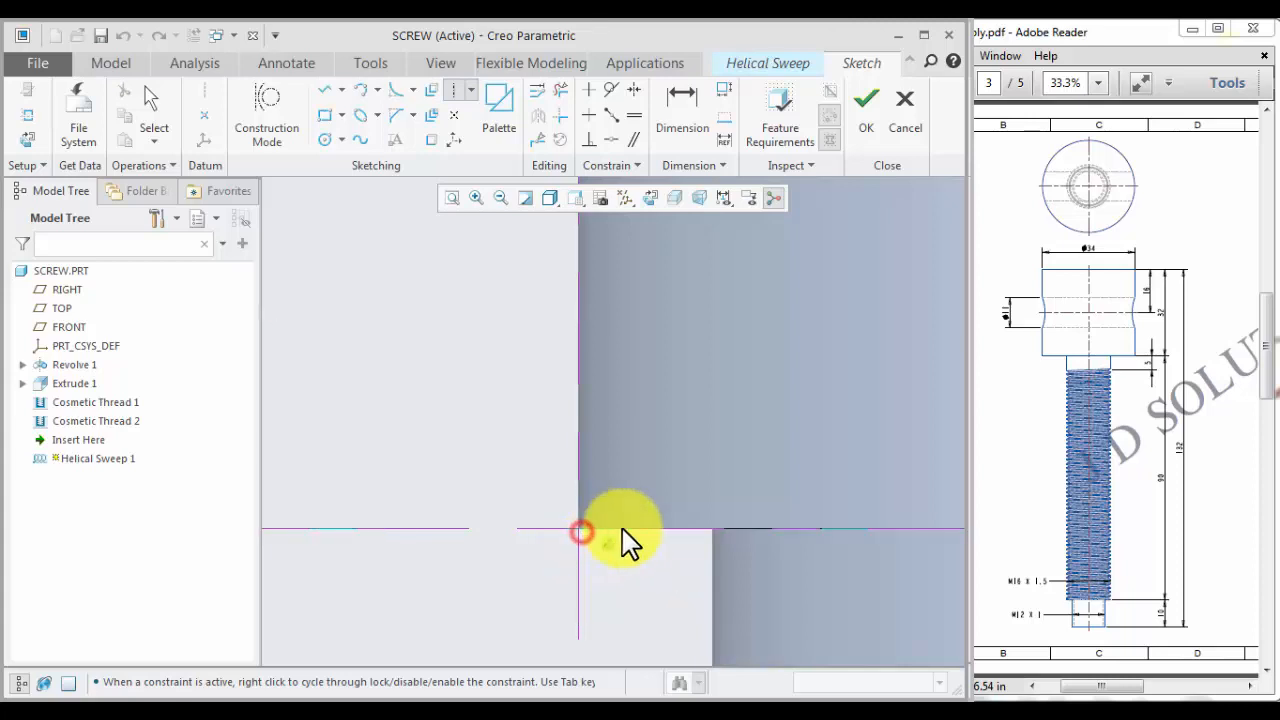
{"action": "left_click", "coordinate": [624, 528]}
{"action": "middle_click", "coordinate": [607, 632]}
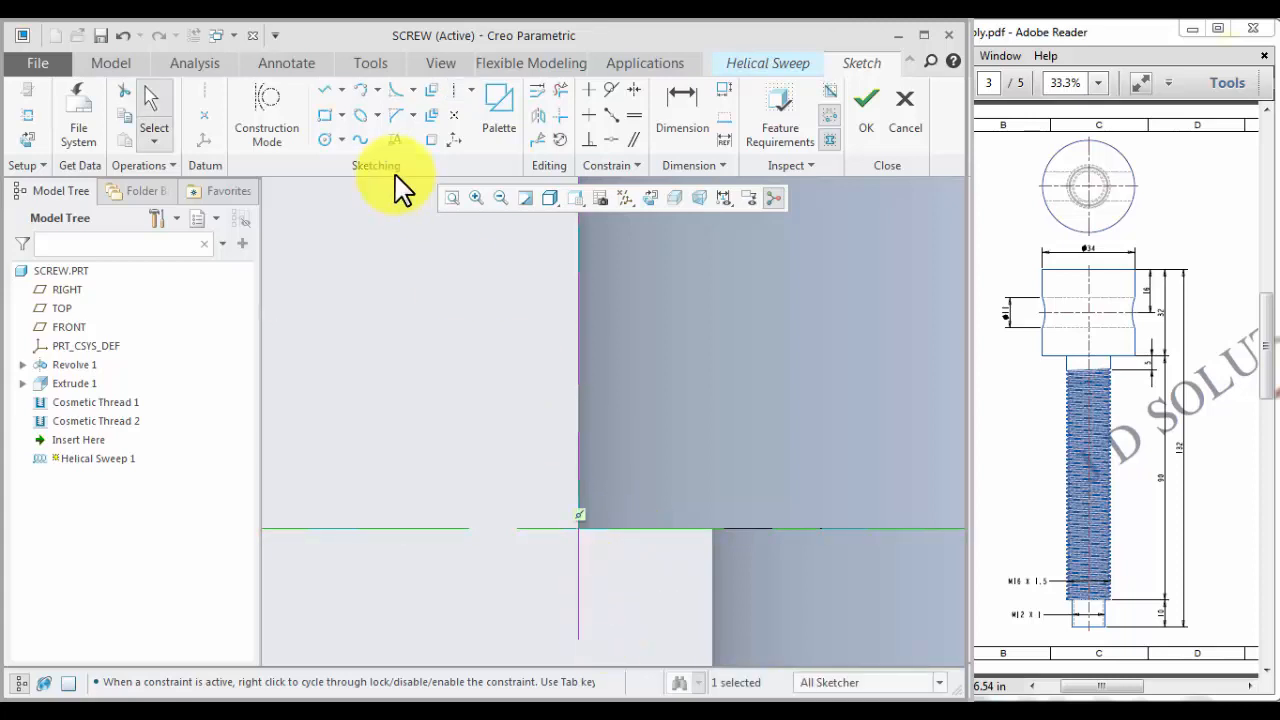
- Sketch a closed triangle pointing into the shank, its vertical base about 0.79 mm long on the silhouette and its apex on the centerline
{"action": "left_click", "coordinate": [330, 86]}
{"action": "left_click", "coordinate": [581, 556]}
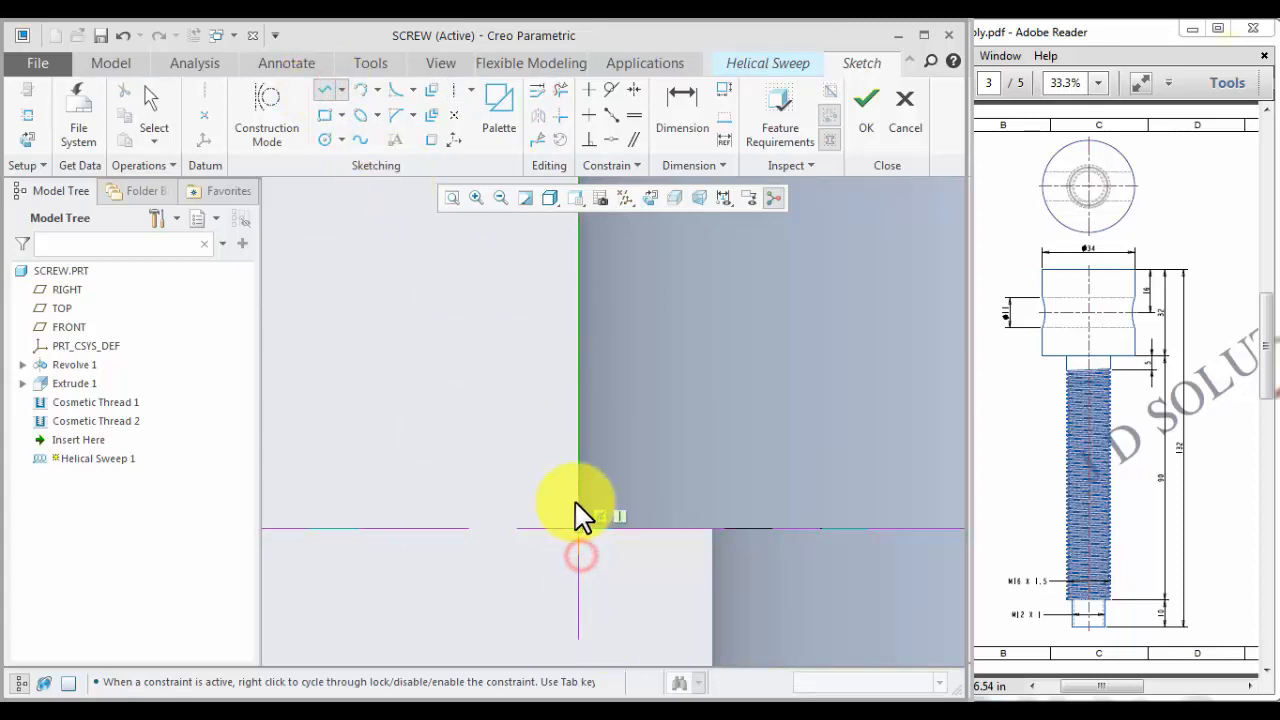
{"action": "left_click", "coordinate": [579, 555]}
{"action": "middle_click", "coordinate": [638, 612]}
{"action": "scroll", "coordinate": [623, 563], "scroll_direction": "down", "scroll_amount": 5}
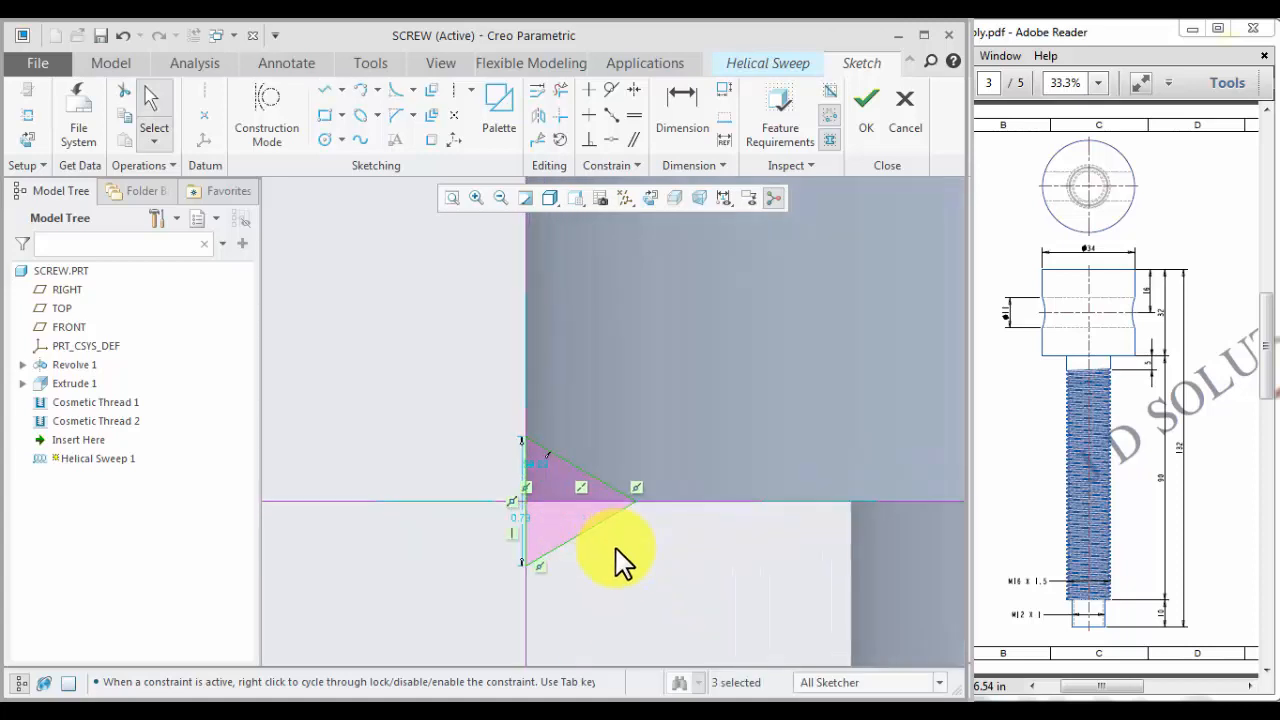
- Set the length of the thread triangle's vertical base to 1 mm
{"action": "left_click", "coordinate": [467, 505]}
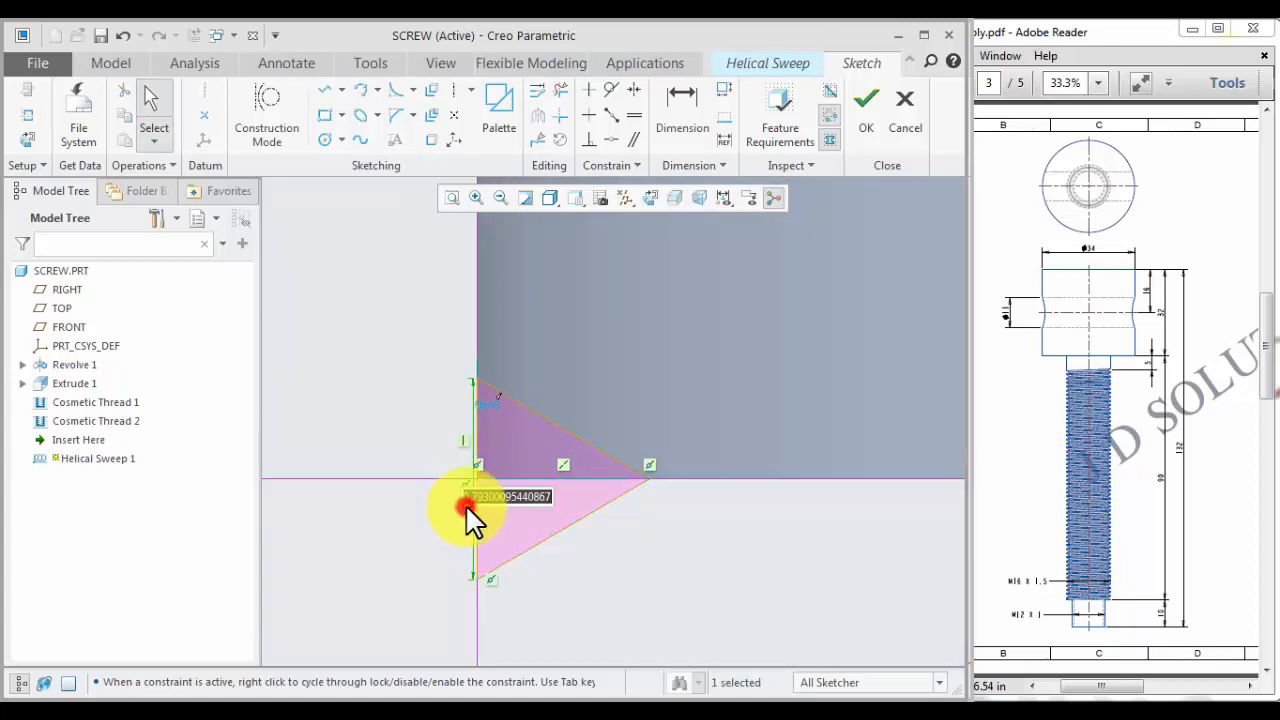
{"action": "type", "text": "1"}
{"action": "key", "text": "Return"}
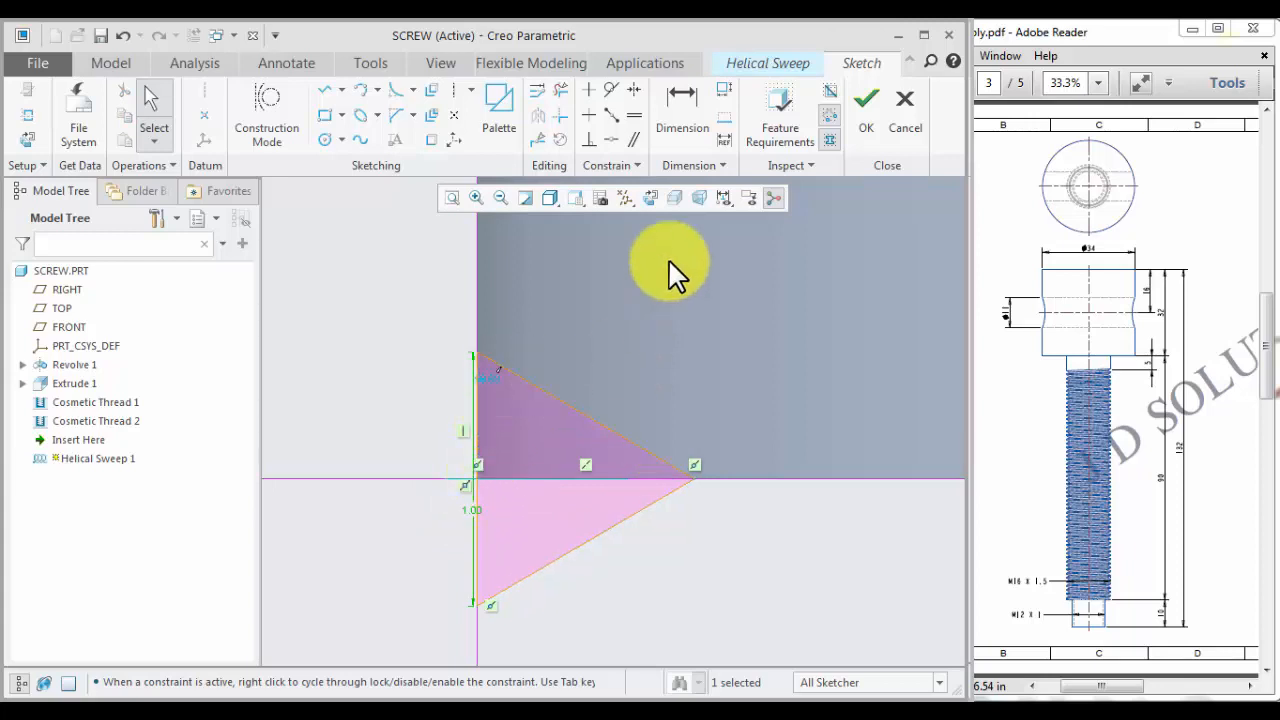
- Dimension the angle between the triangle's two slanted sides and set it to 60 degrees
{"action": "left_click", "coordinate": [690, 110]}
{"action": "left_click", "coordinate": [612, 430]}
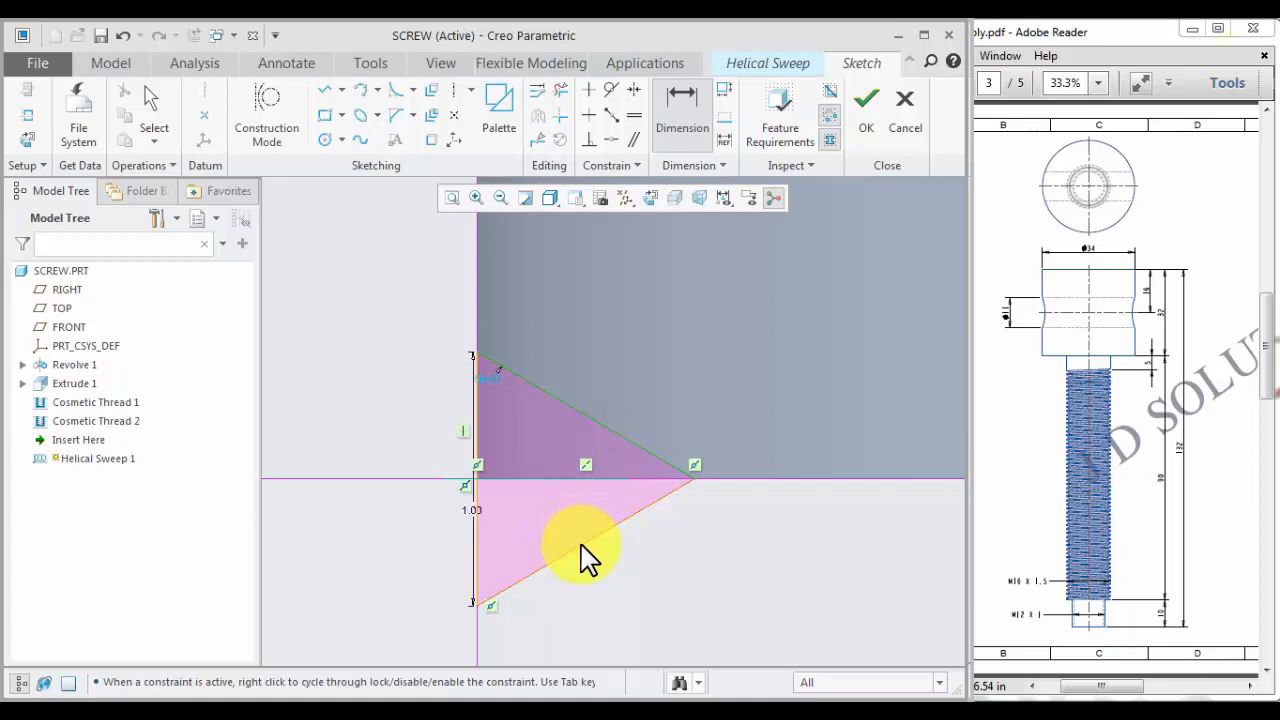
{"action": "middle_click", "coordinate": [560, 521]}
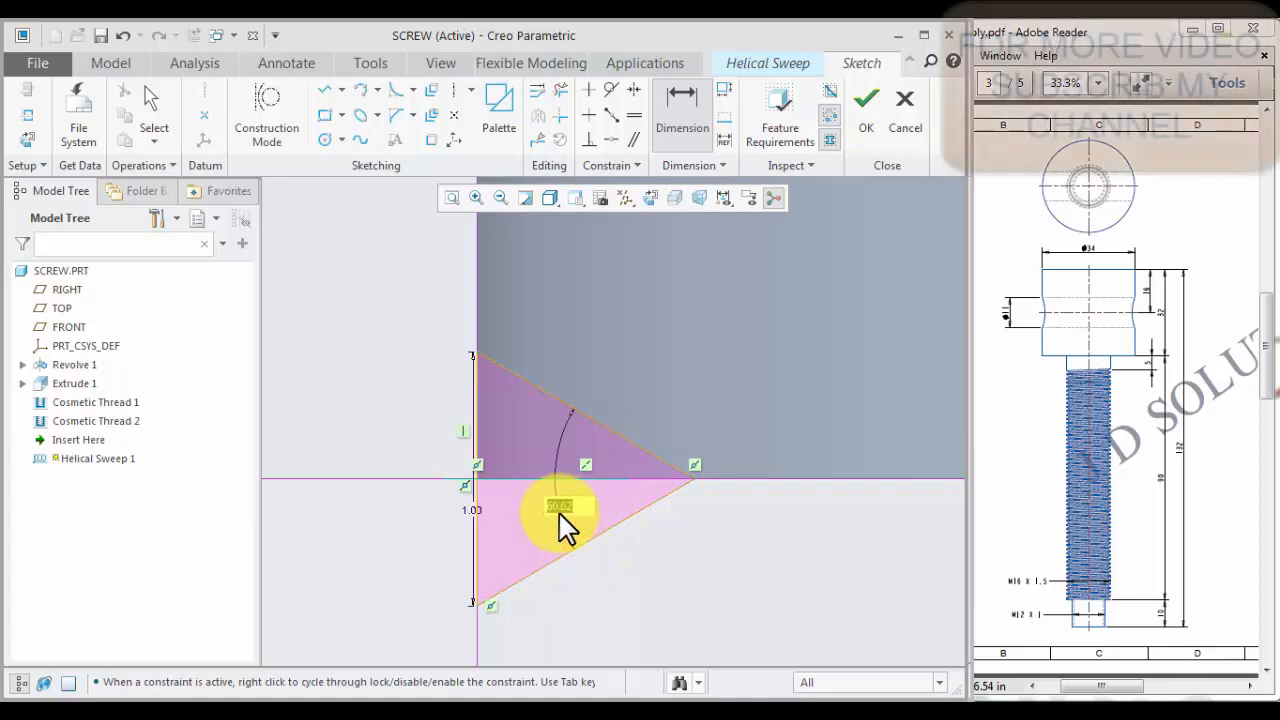
{"action": "type", "text": "60"}
{"action": "key", "text": "Return"}
- Dimension the distance from the thread triangle's apex to the screw's vertical axis
{"action": "scroll", "coordinate": [352, 474], "scroll_direction": "up", "scroll_amount": 3}
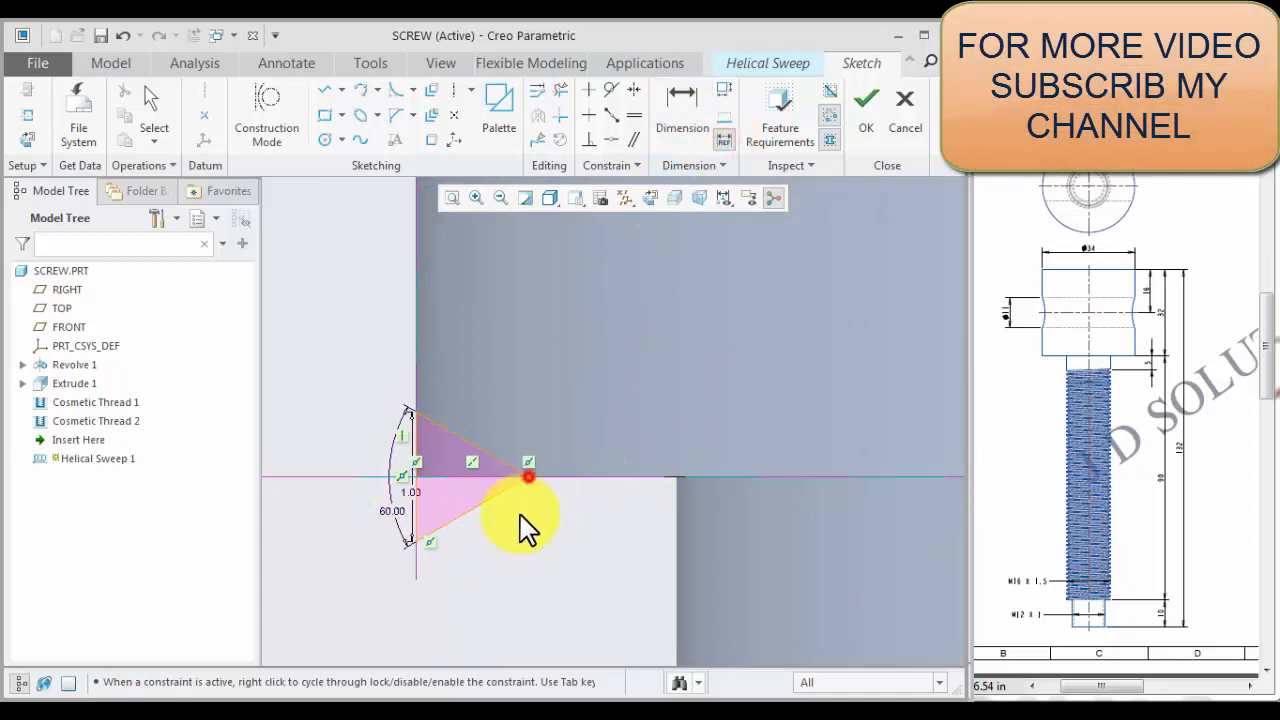
{"action": "scroll", "coordinate": [518, 545], "scroll_direction": "up", "scroll_amount": 3}
{"action": "left_click", "coordinate": [902, 482]}
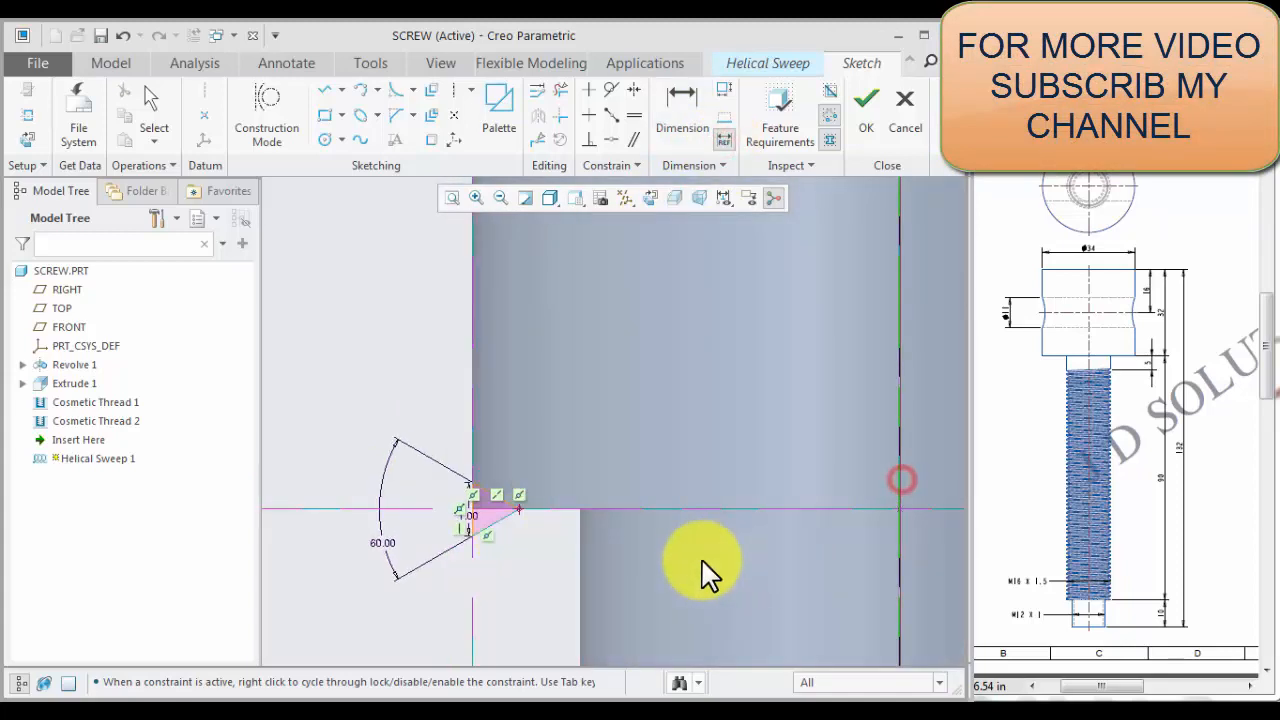
{"action": "middle_click", "coordinate": [706, 565]}
{"action": "middle_click", "coordinate": [720, 598]}
{"action": "scroll", "coordinate": [523, 529], "scroll_direction": "down", "scroll_amount": 3}
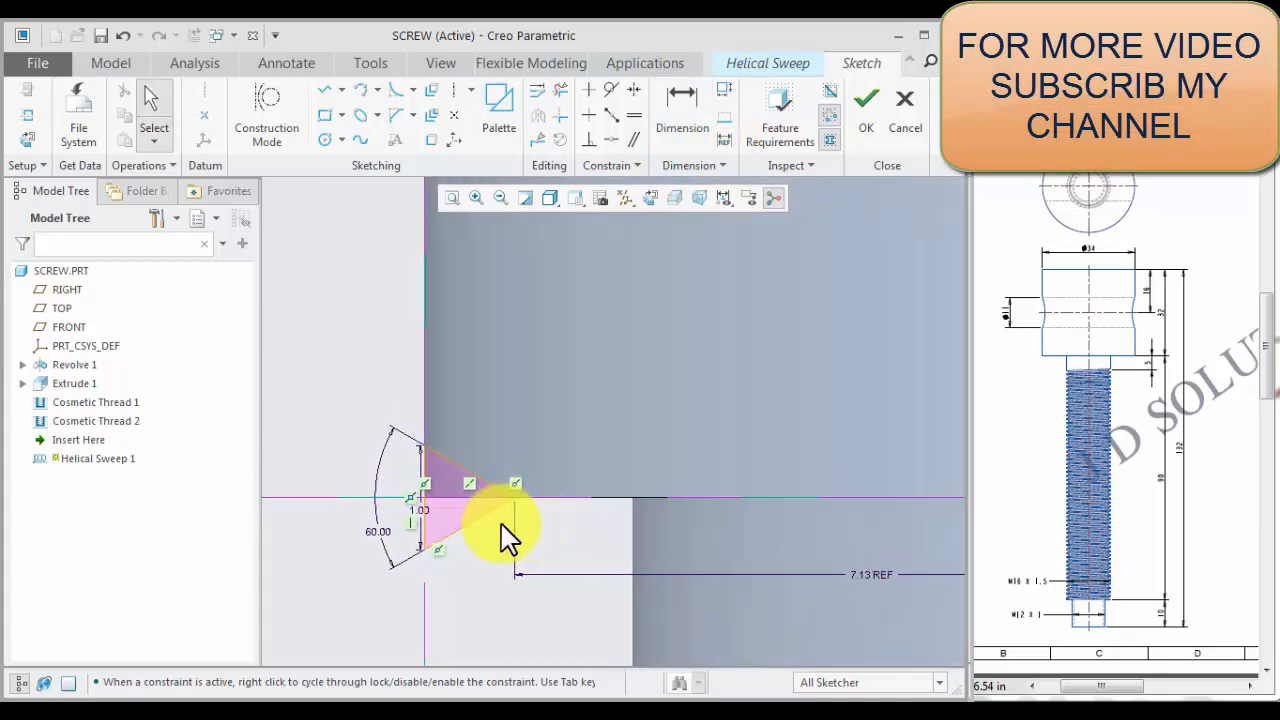
- Remove the 1 mm dimension on the triangle's base and the reference dimension between its apex and the axis
{"action": "left_click", "coordinate": [419, 507]}
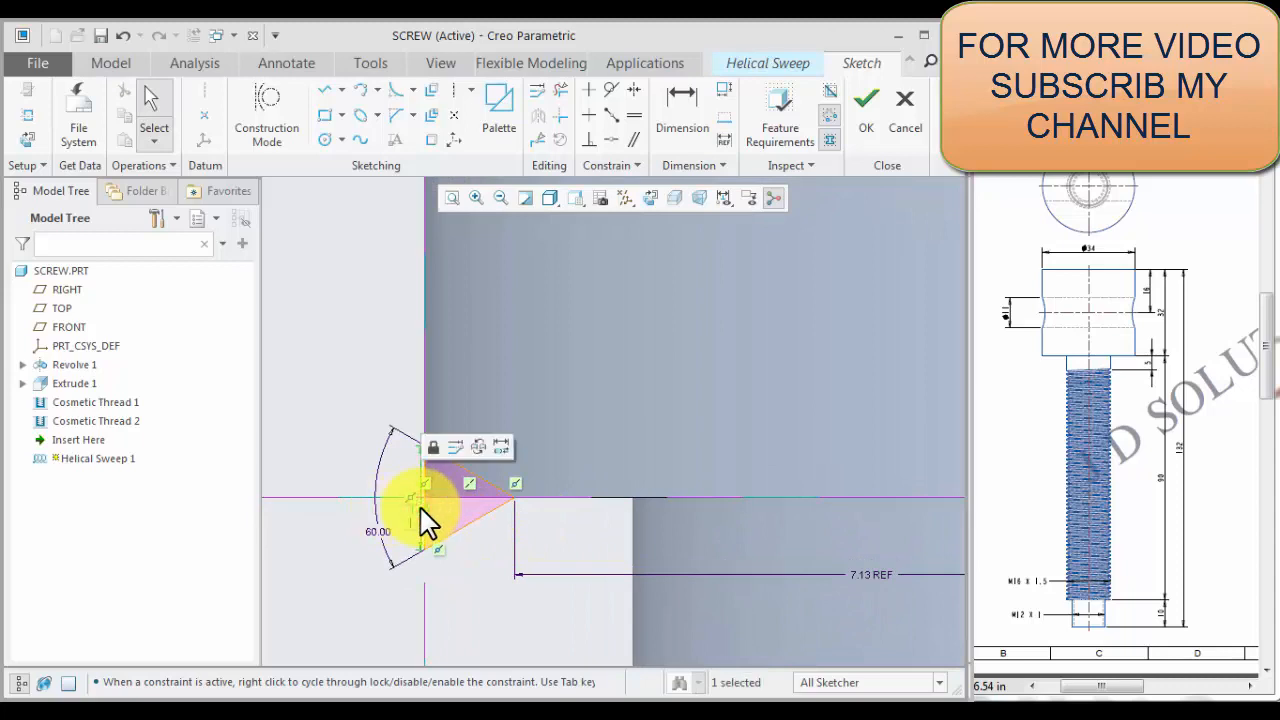
{"action": "scroll", "coordinate": [376, 499], "scroll_direction": "up", "scroll_amount": 3}
{"action": "left_click", "coordinate": [633, 552]}
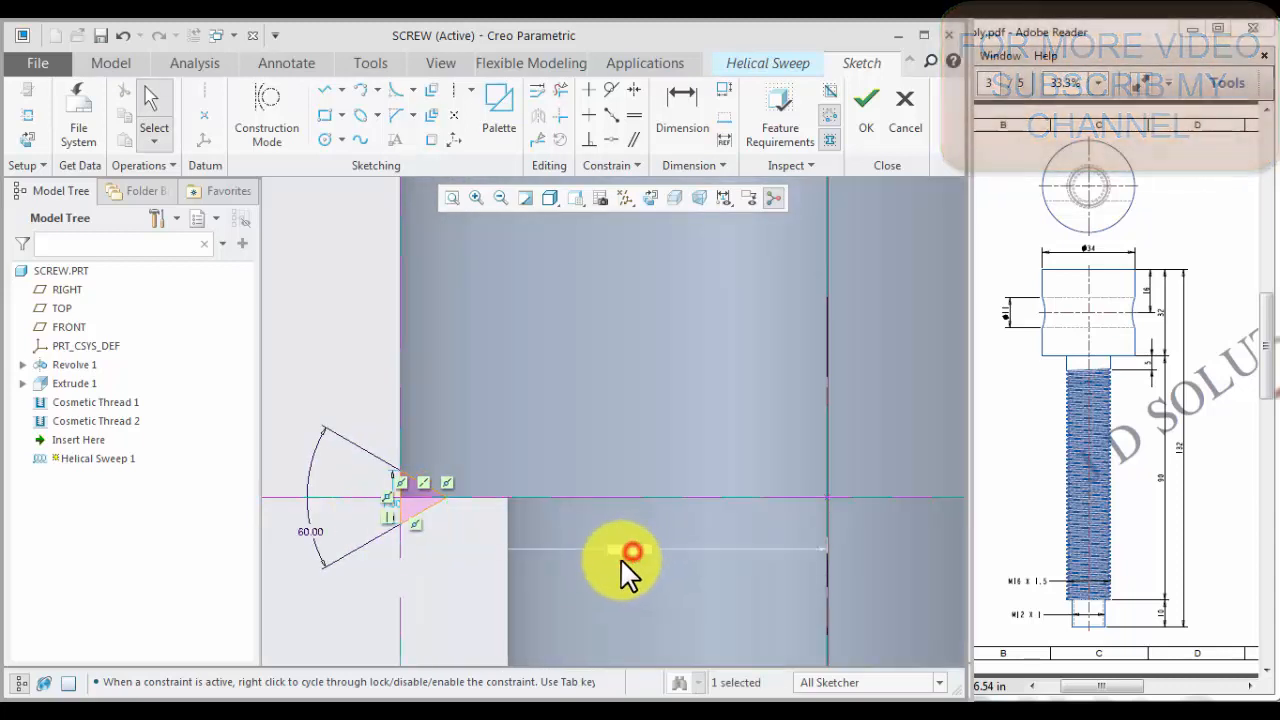
- Dimension the distance from the thread triangle's apex to the screw's vertical axis and set it to 7 mm
{"action": "left_click", "coordinate": [682, 98]}
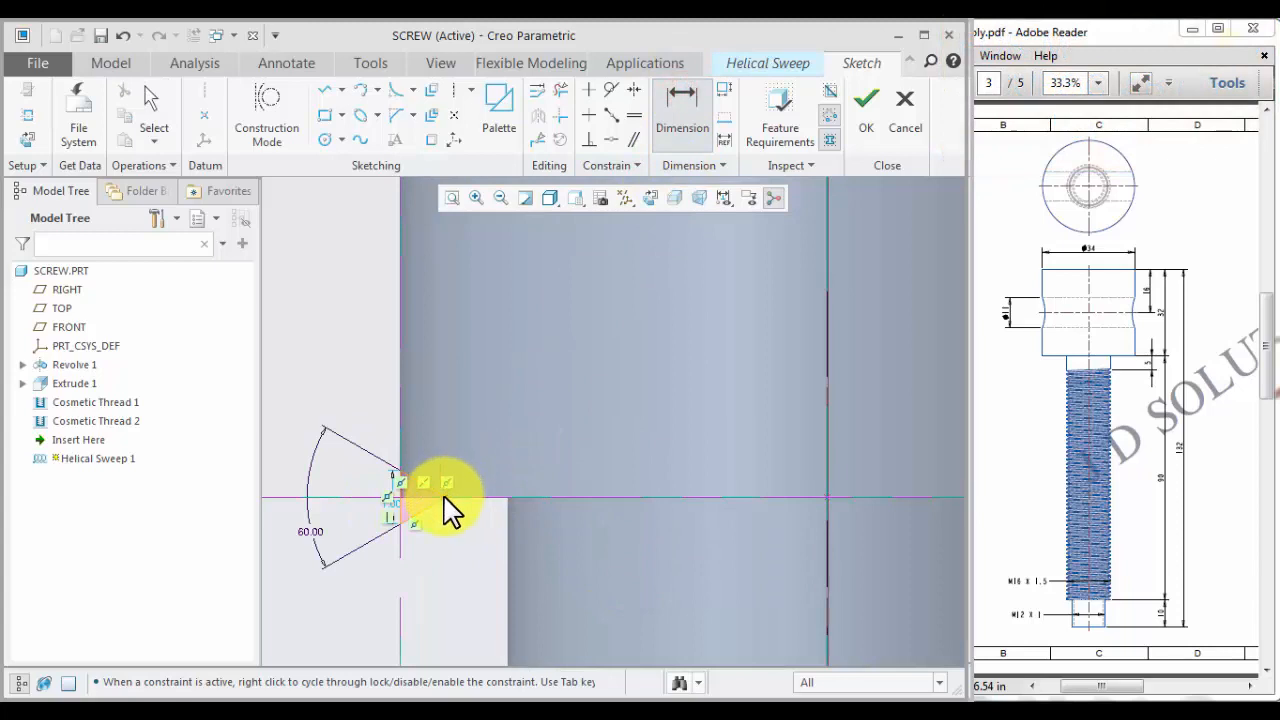
{"action": "left_click", "coordinate": [446, 496]}
{"action": "left_click", "coordinate": [828, 460]}
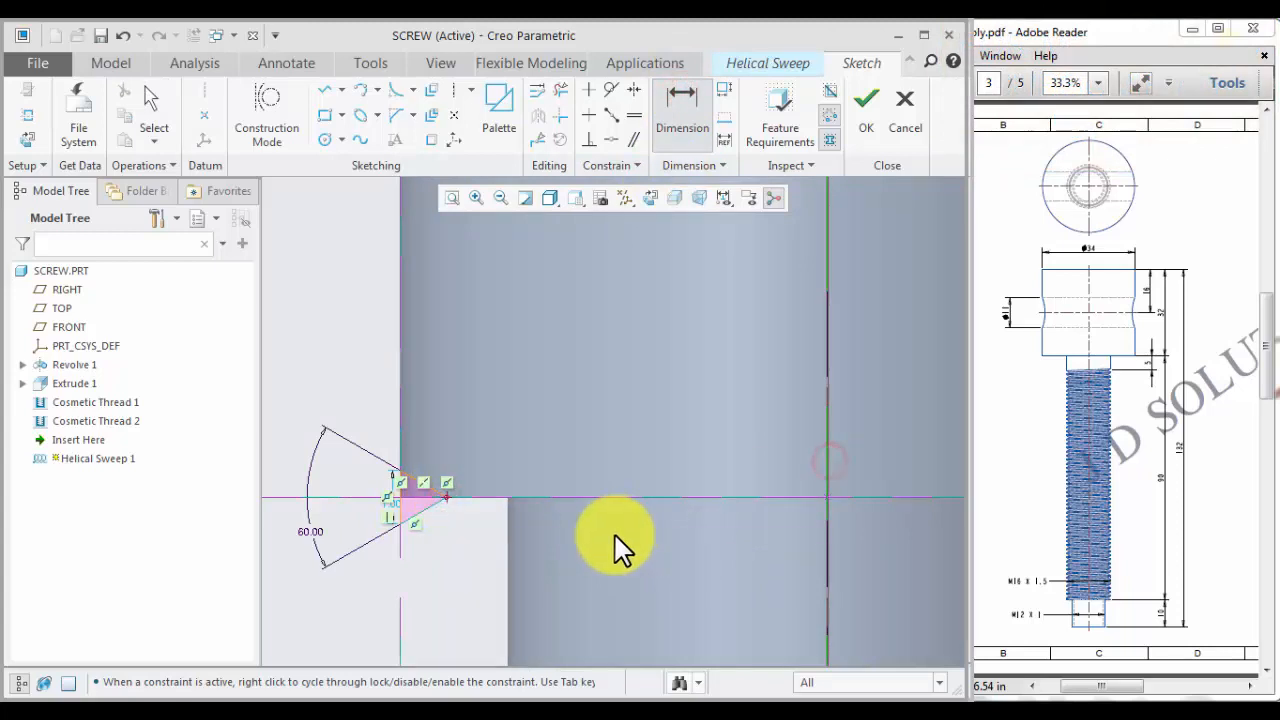
{"action": "type", "text": "7"}
{"action": "key", "text": "Return"}
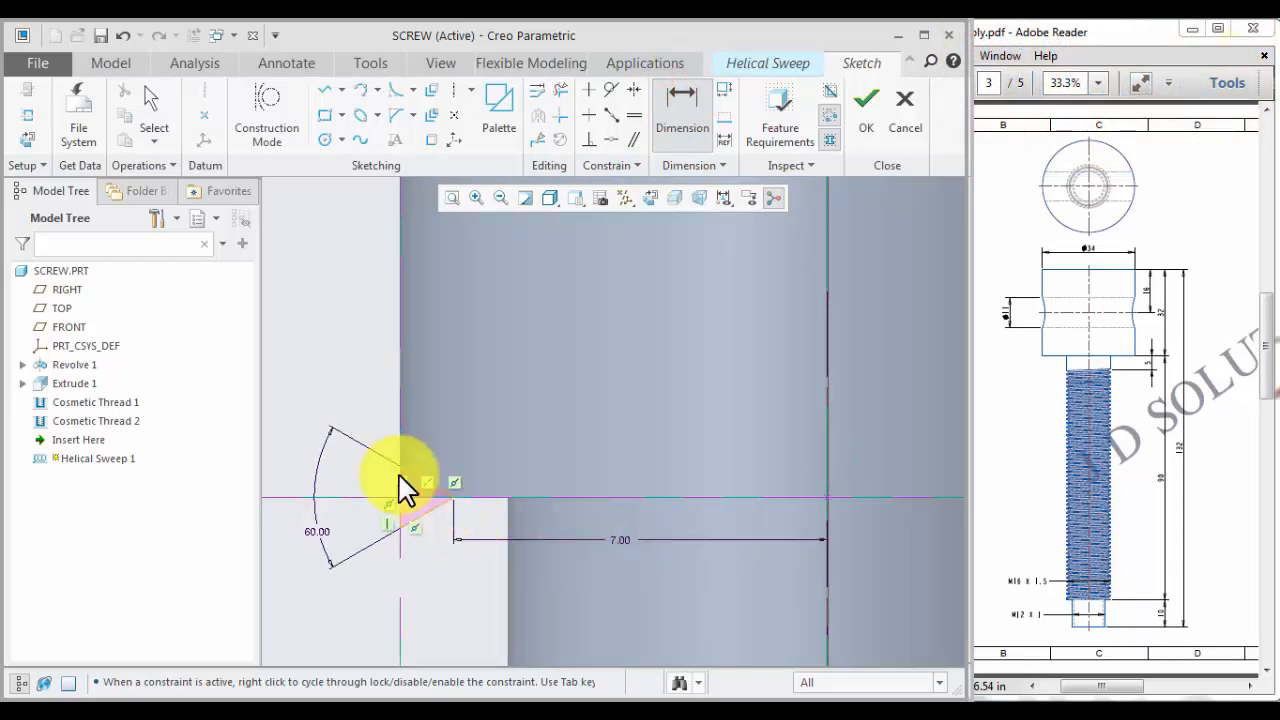
{"action": "scroll", "coordinate": [403, 480], "scroll_direction": "down", "scroll_amount": 4}
{"action": "scroll", "coordinate": [389, 571], "scroll_direction": "down", "scroll_amount": 3}
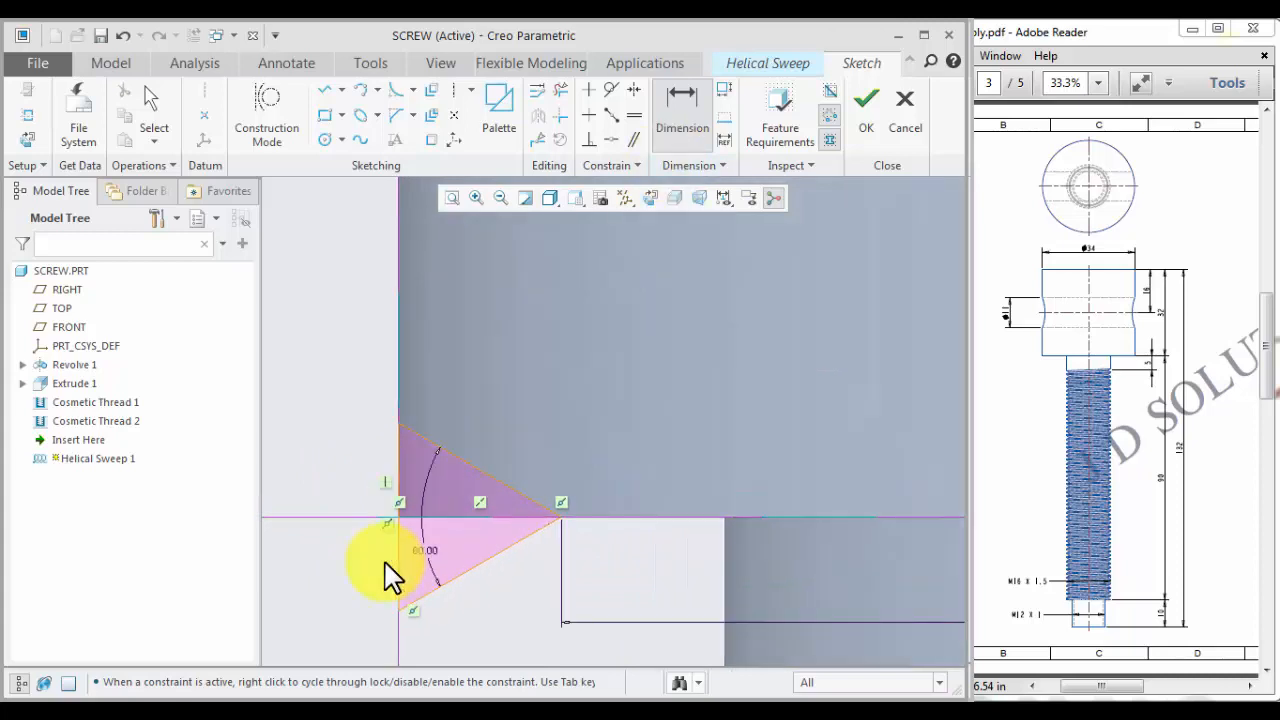
{"action": "middle_click", "coordinate": [350, 550]}
{"action": "scroll", "coordinate": [345, 545], "scroll_direction": "up", "scroll_amount": 5}
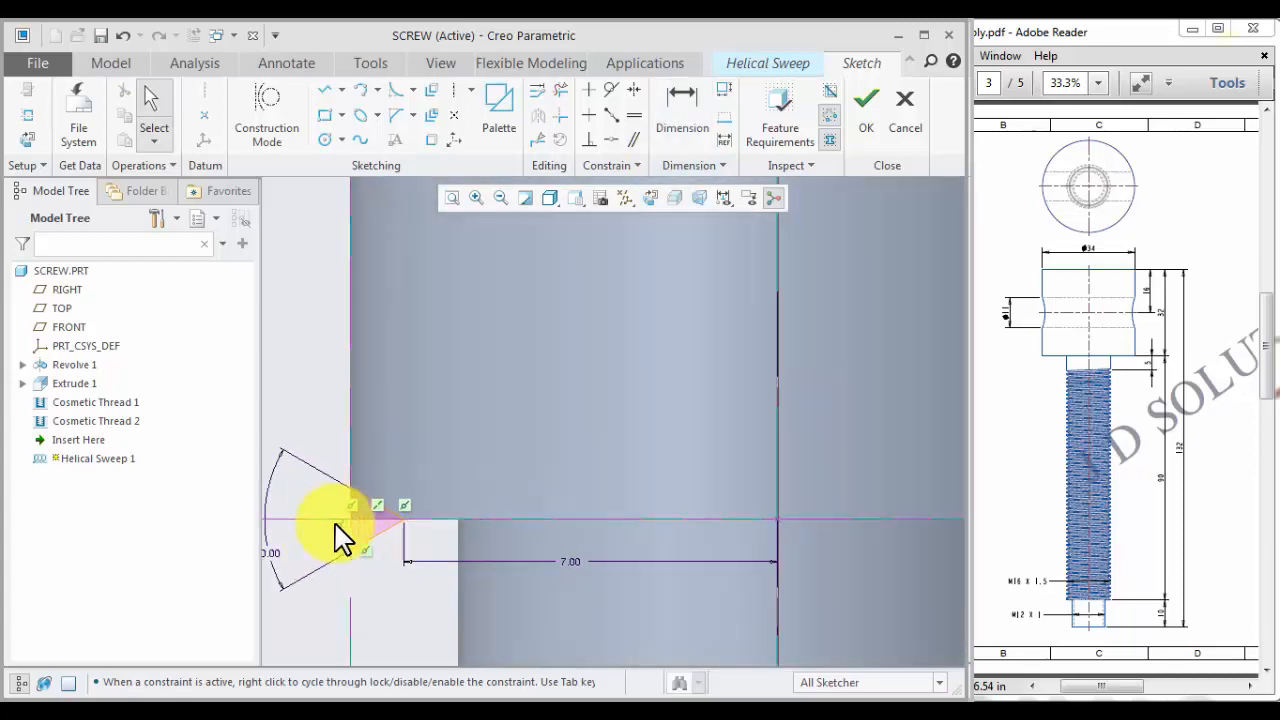
- Accept the section sketch and complete the helical sweep as a material-removing cut with a pitch of 1.50 mm
{"action": "left_click", "coordinate": [866, 110]}
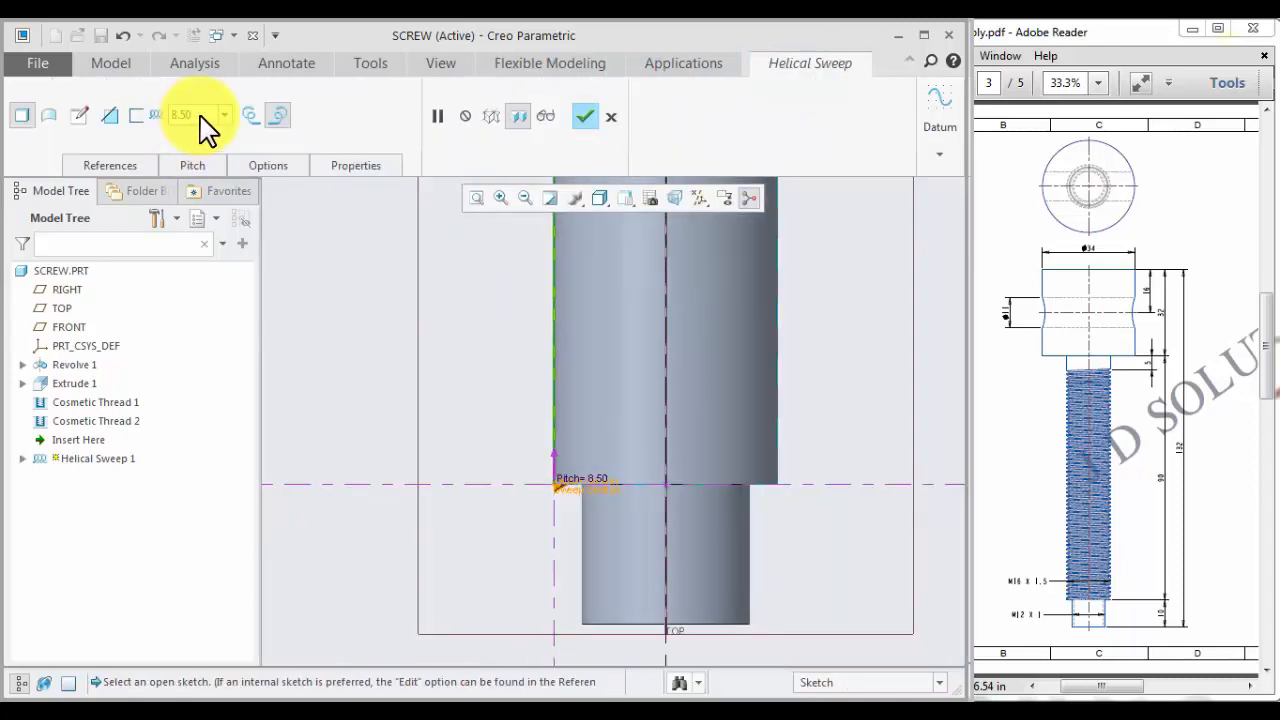
{"action": "left_click", "coordinate": [200, 114]}
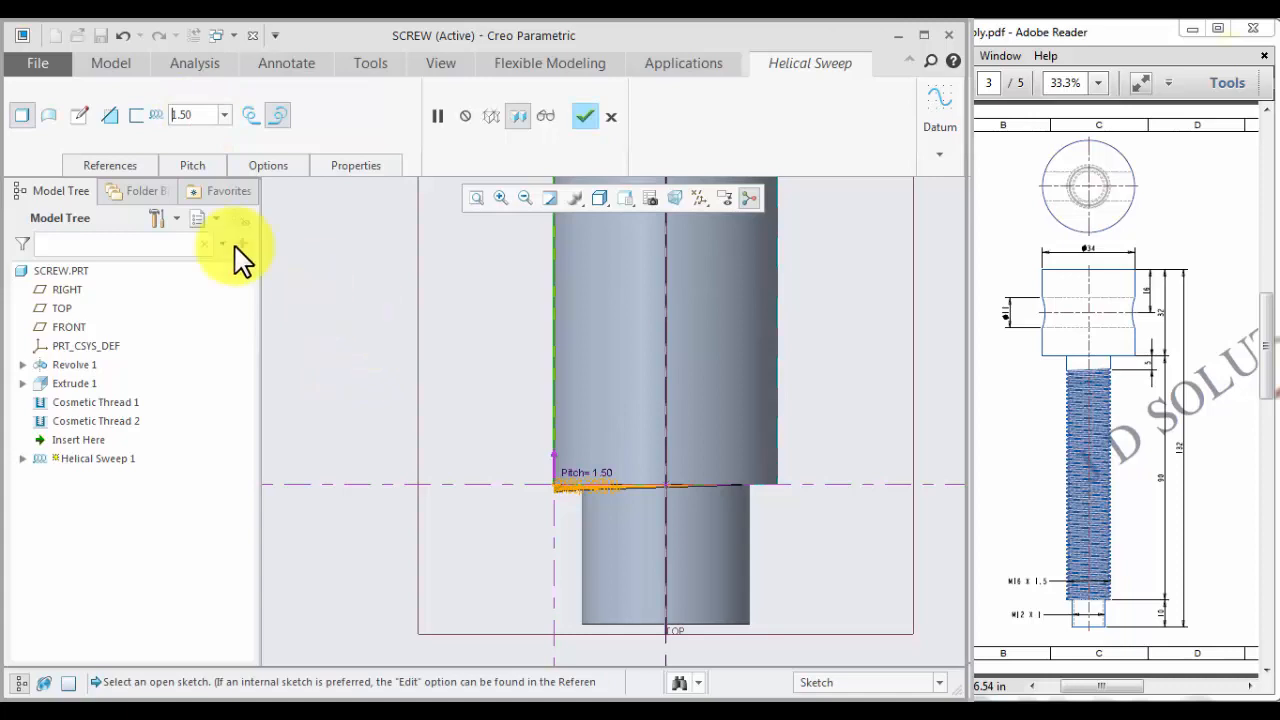
{"action": "left_click", "coordinate": [111, 114]}
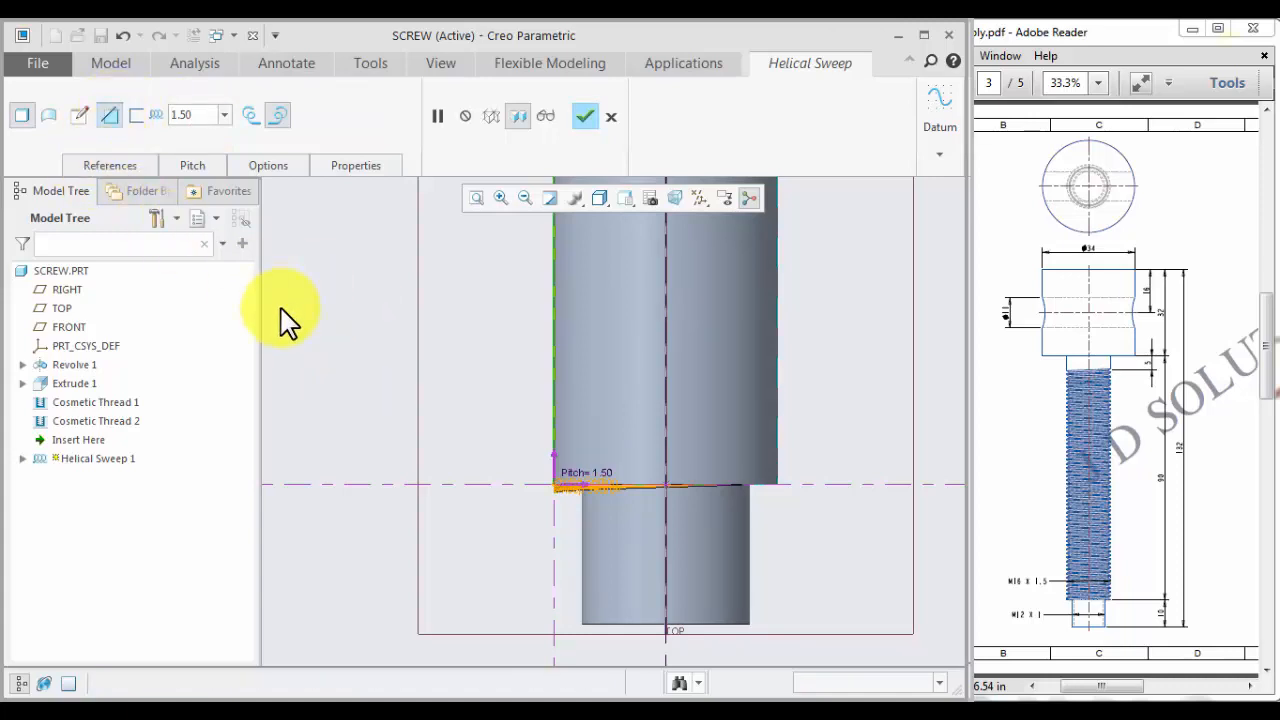
{"action": "left_click", "coordinate": [586, 115]}
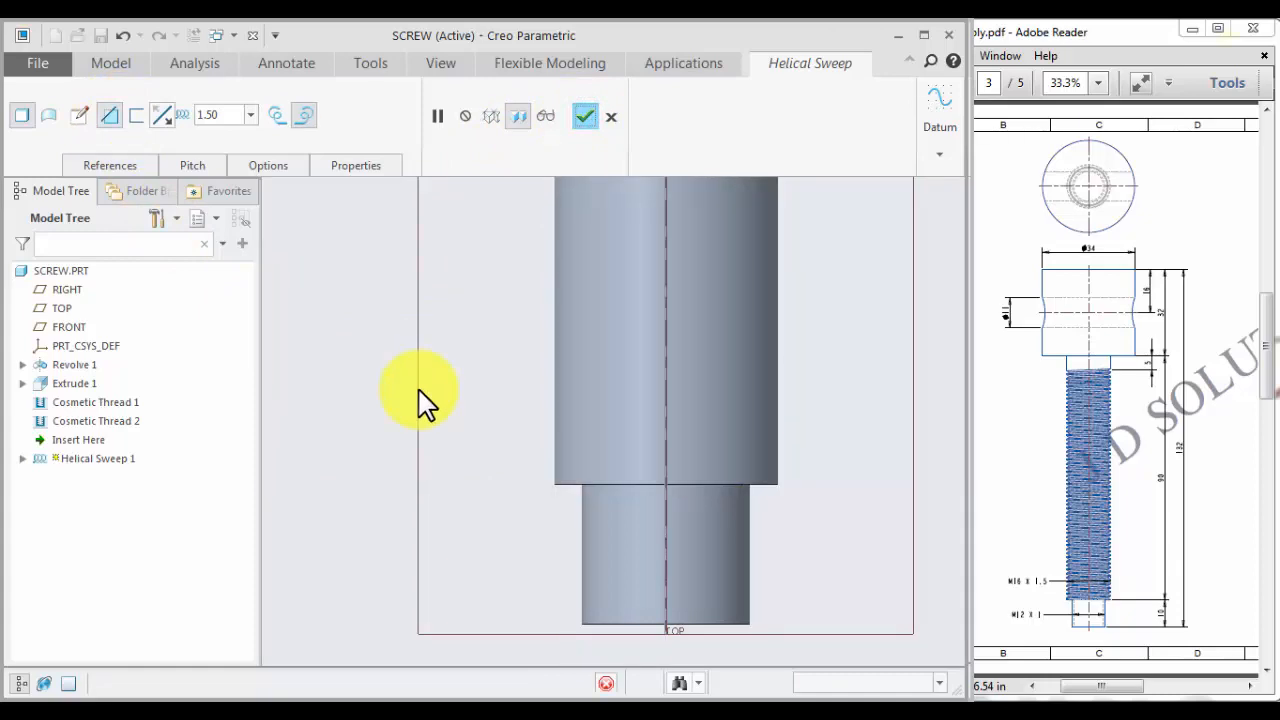
- Save the threaded screw part as SCREW.PRT in the C-Clamp folder
{"action": "scroll", "coordinate": [432, 447], "scroll_direction": "up", "scroll_amount": 6}
{"action": "left_click", "coordinate": [771, 386]}
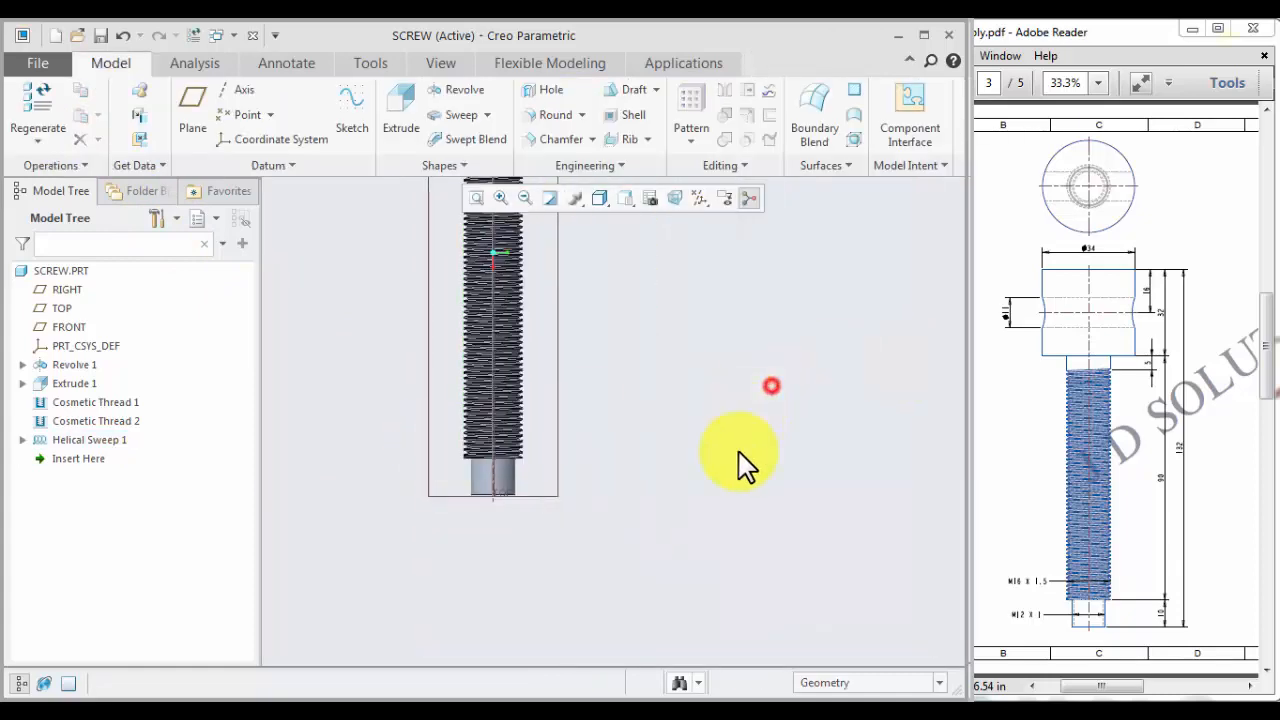
{"action": "scroll", "coordinate": [735, 455], "scroll_direction": "up", "scroll_amount": 3}
{"action": "scroll", "coordinate": [657, 322], "scroll_direction": "down", "scroll_amount": 4}
{"action": "middle_click_drag", "start_coordinate": [674, 408], "coordinate": [712, 392]}
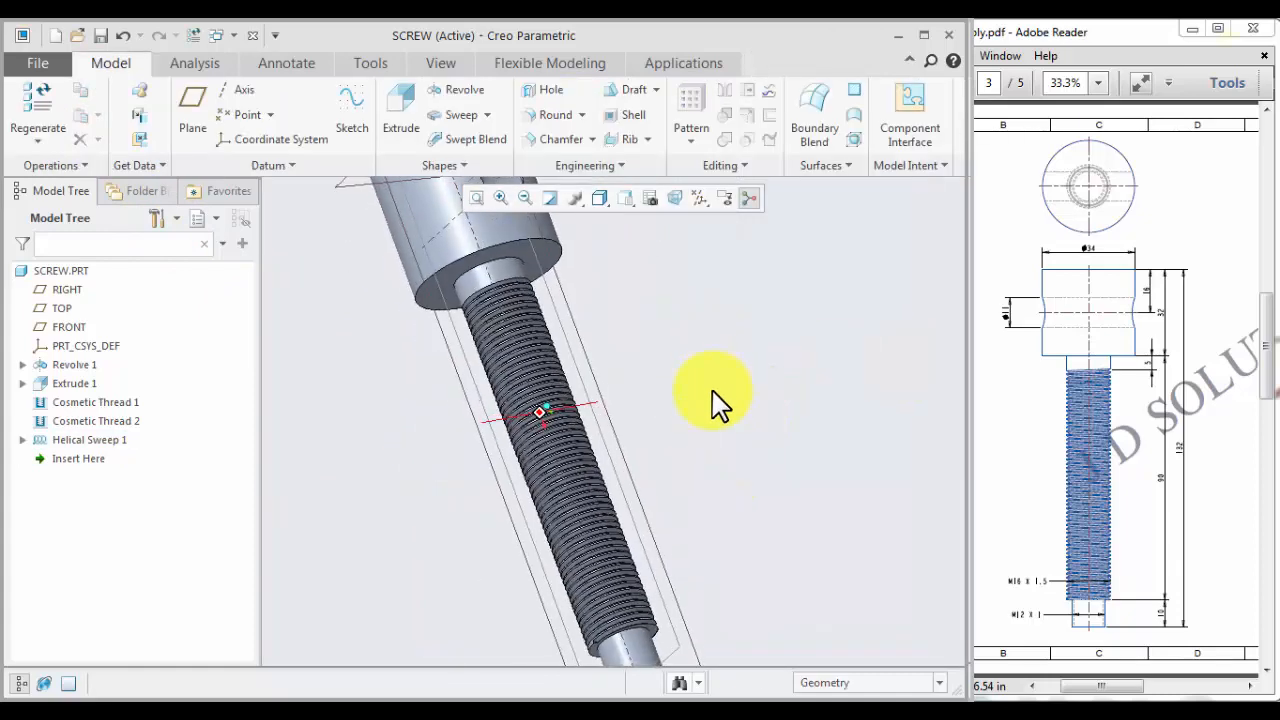
{"action": "scroll", "coordinate": [491, 522], "scroll_direction": "up", "scroll_amount": 4}
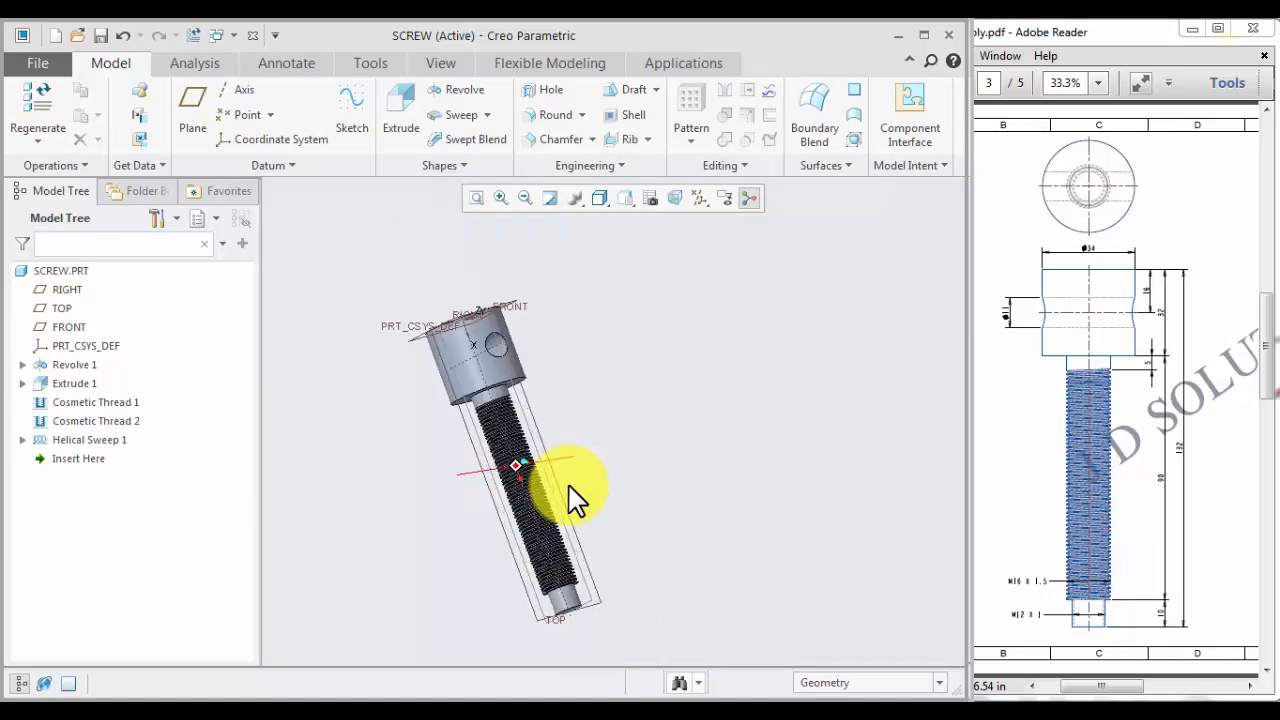
{"action": "key", "text": "ctrl+s"}
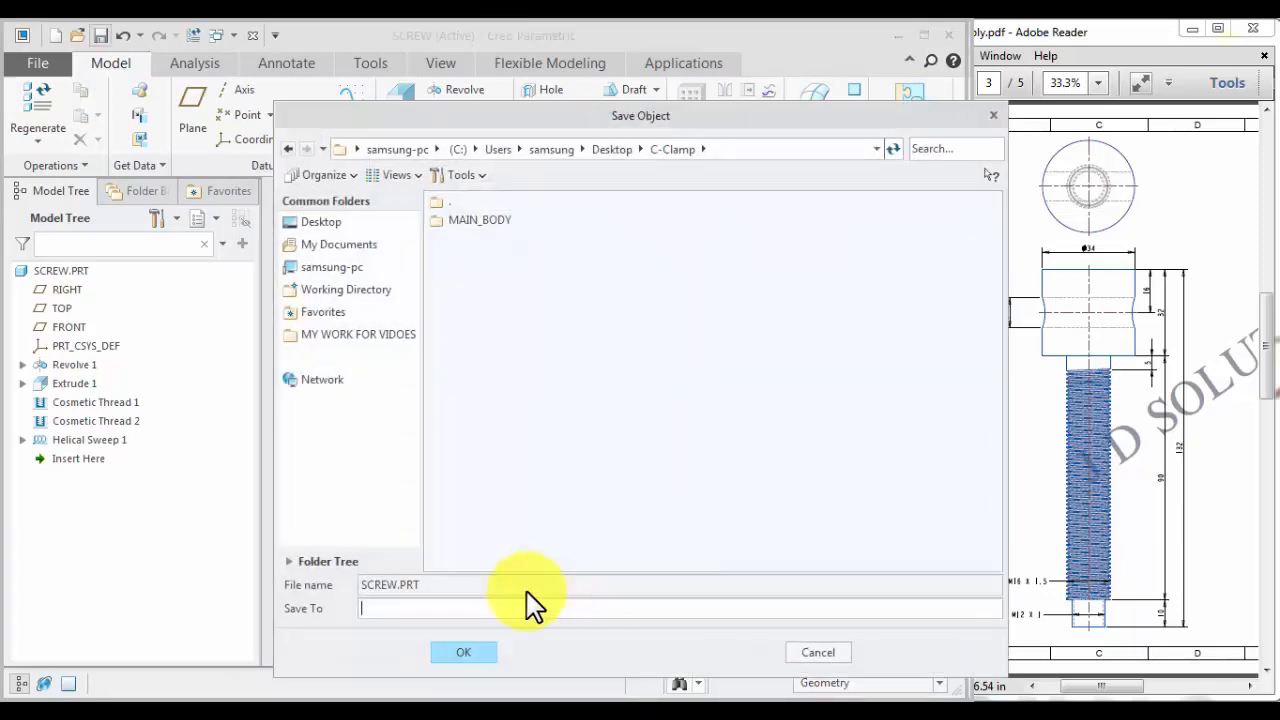
{"action": "left_click", "coordinate": [463, 652]}
{"action": "scroll", "coordinate": [674, 449], "scroll_direction": "up", "scroll_amount": 3}
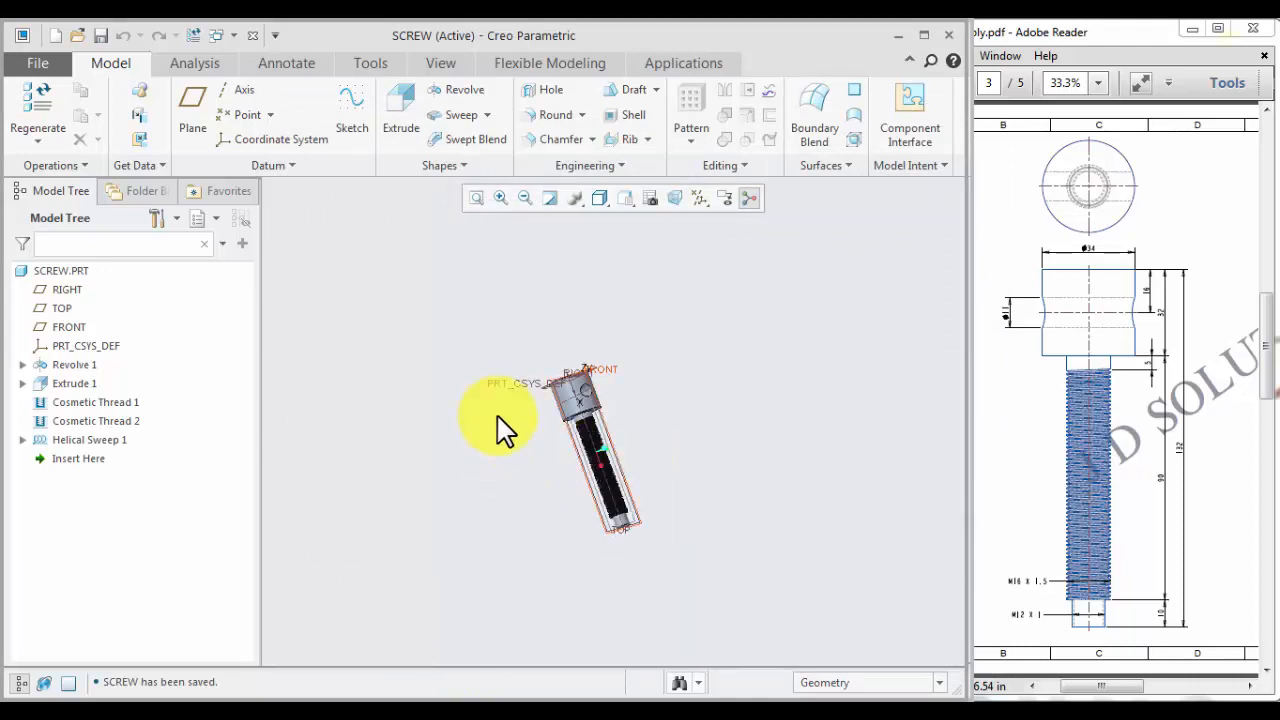
{"action": "scroll", "coordinate": [562, 425], "scroll_direction": "down", "scroll_amount": 2}
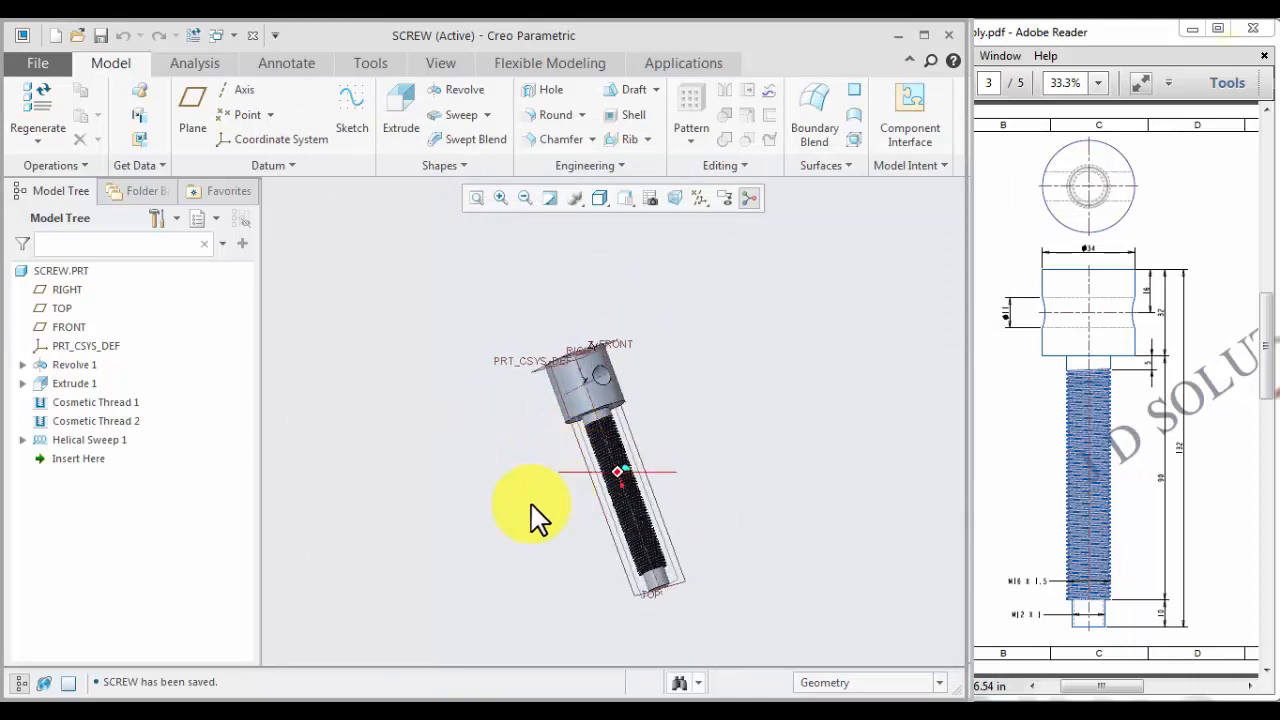
{"action": "mouse_move", "coordinate": [531, 504]}
{"action": "middle_mouse_down"}
{"action": "mouse_move", "coordinate": [536, 519]}
{"action": "mouse_move", "coordinate": [548, 496]}
{"action": "middle_mouse_up"}
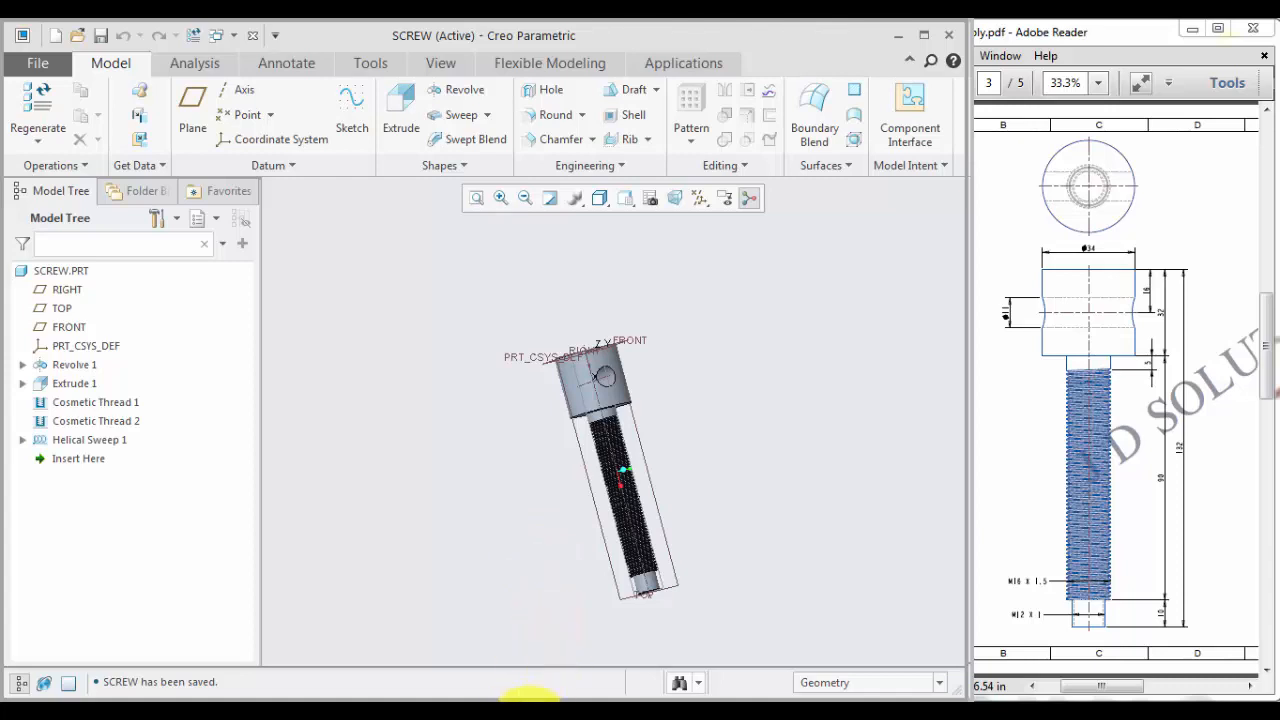
{"action": "left_click", "coordinate": [537, 712]}
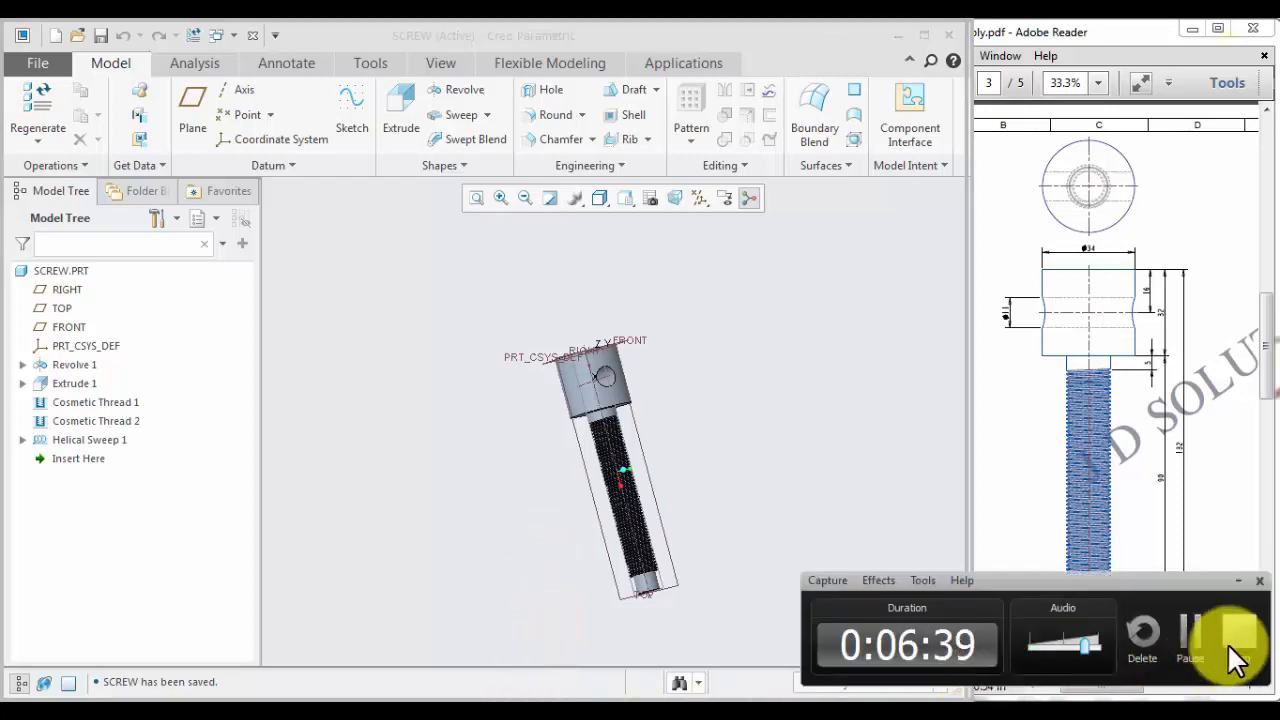
{"action": "left_click", "coordinate": [1239, 633]}
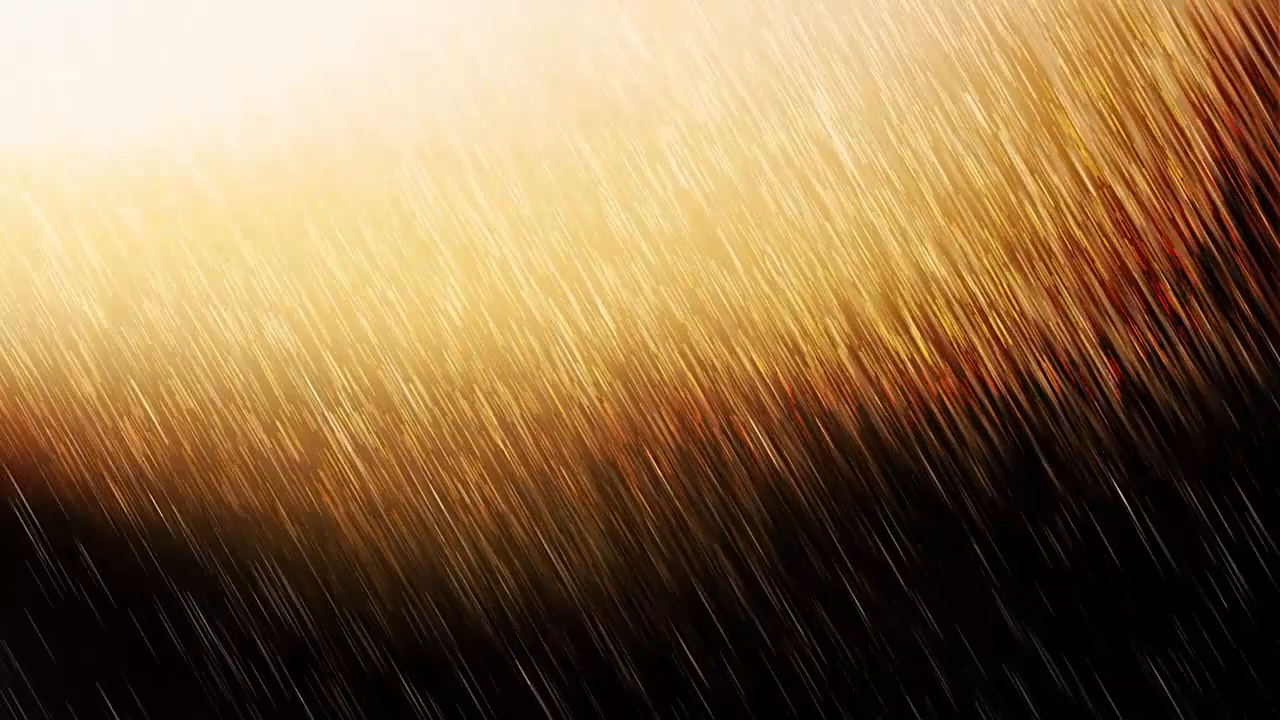